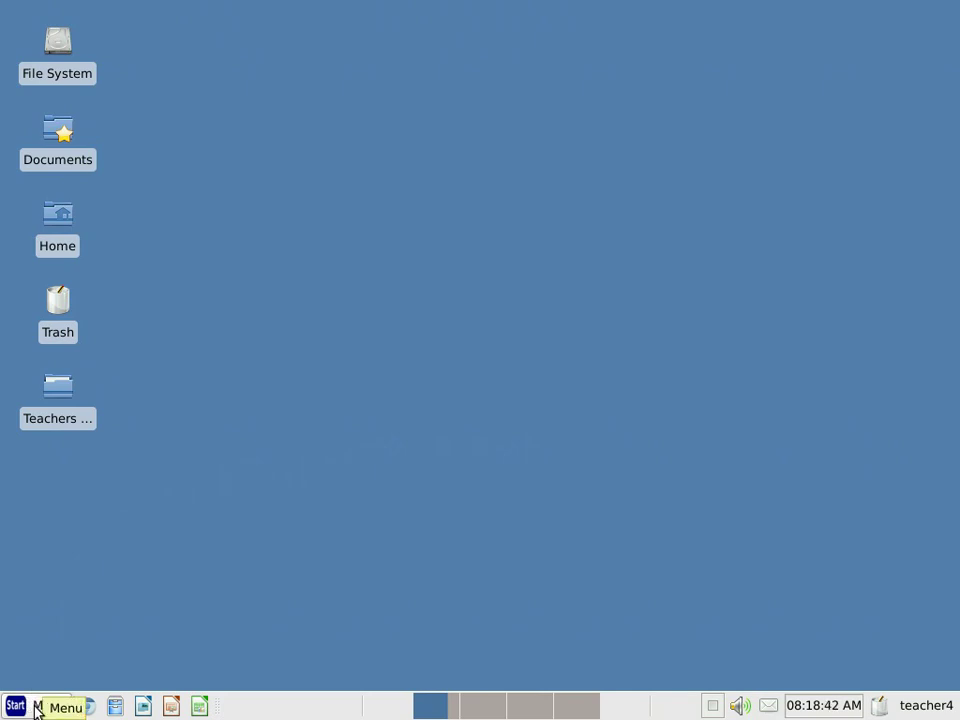
Step: Launch Kalzium from the Education applications in a maximized window and show the overview of scandium
left_click(35, 708)
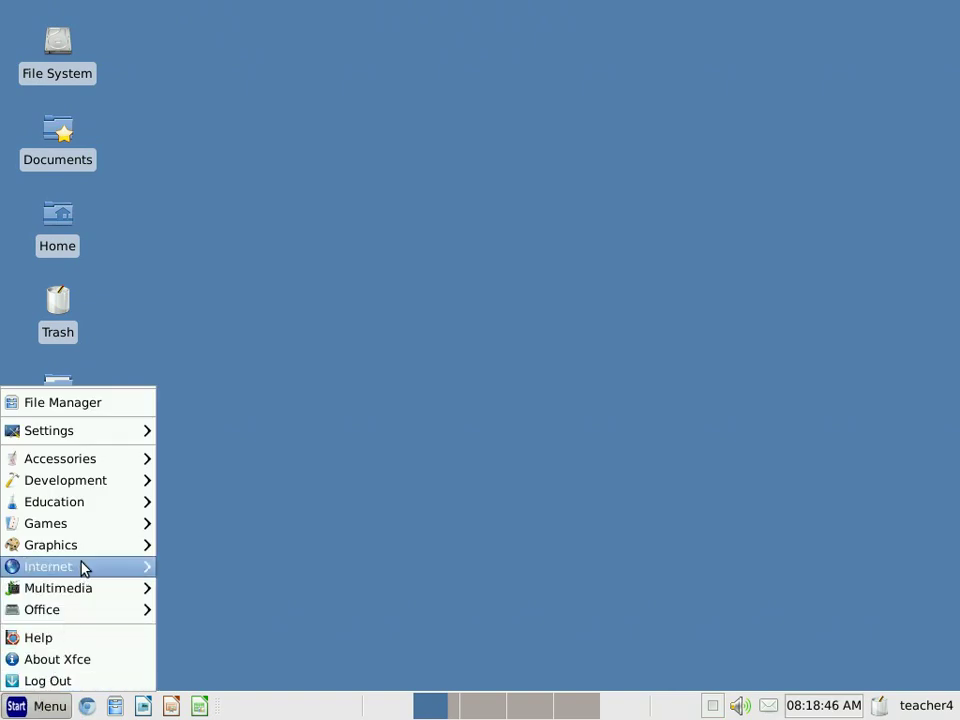
mouse_move(95, 513)
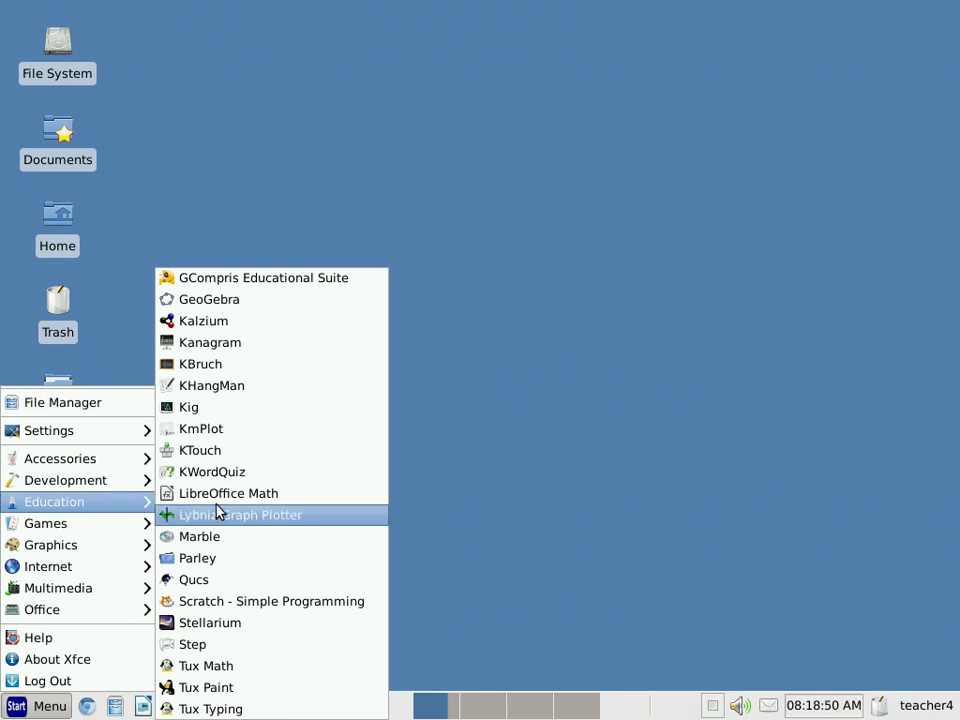
left_click(231, 324)
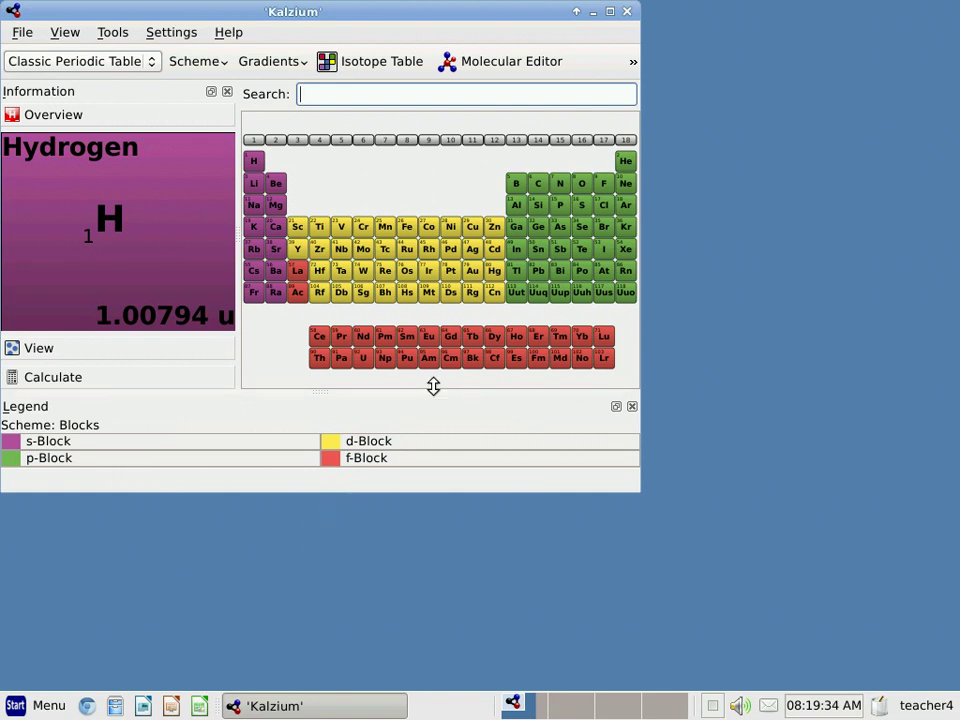
left_click(611, 12)
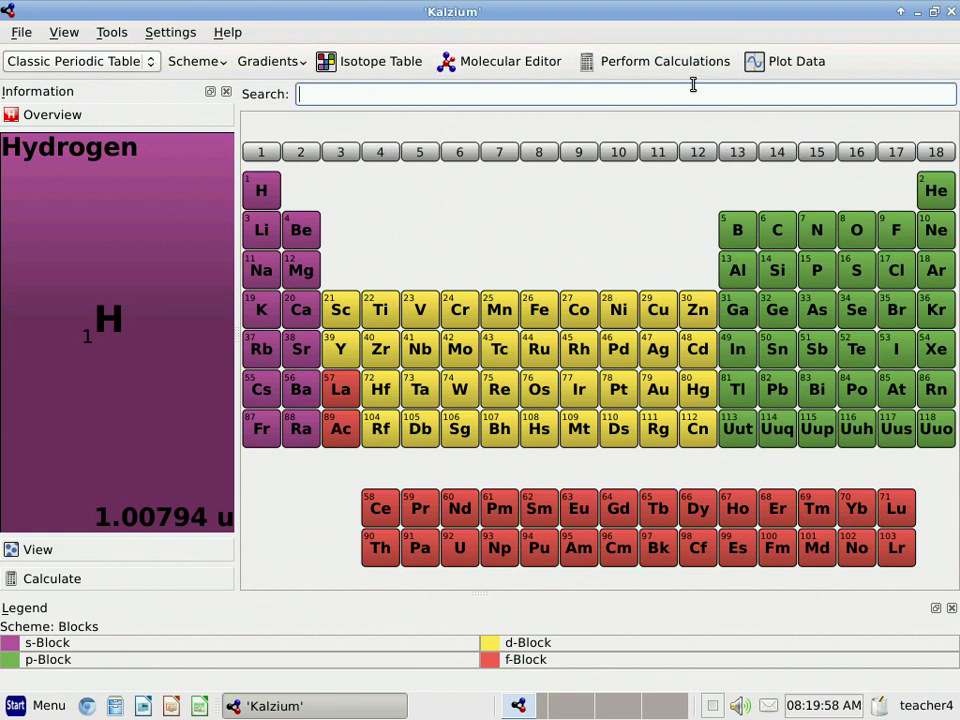
left_click(335, 318)
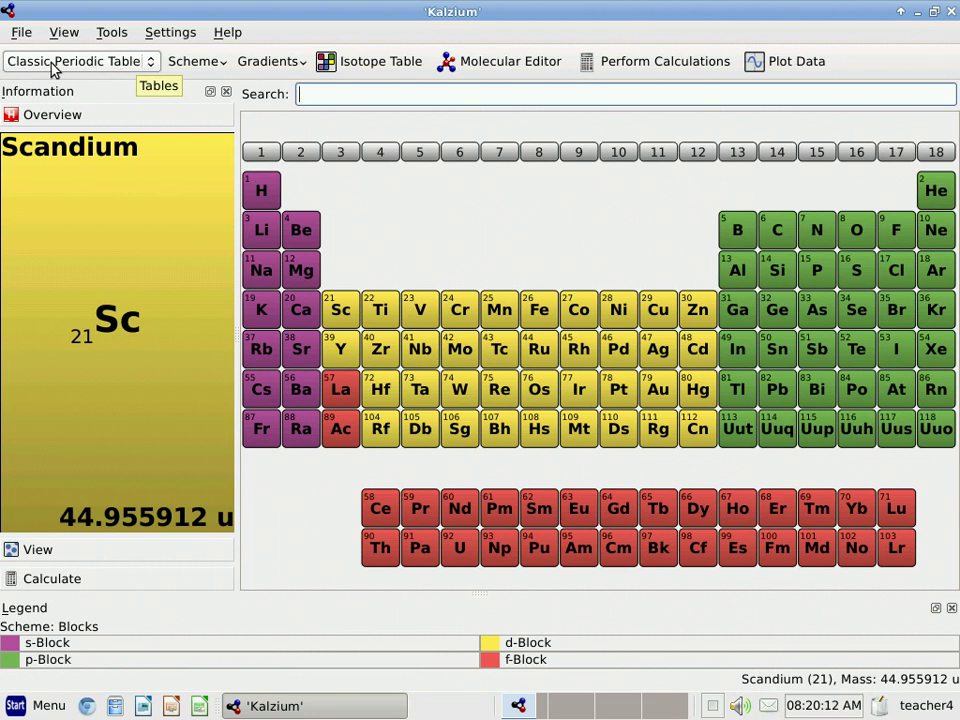
Step: Display the elements as the Short Periodic Table and as the Long Periodic Table
left_click(152, 64)
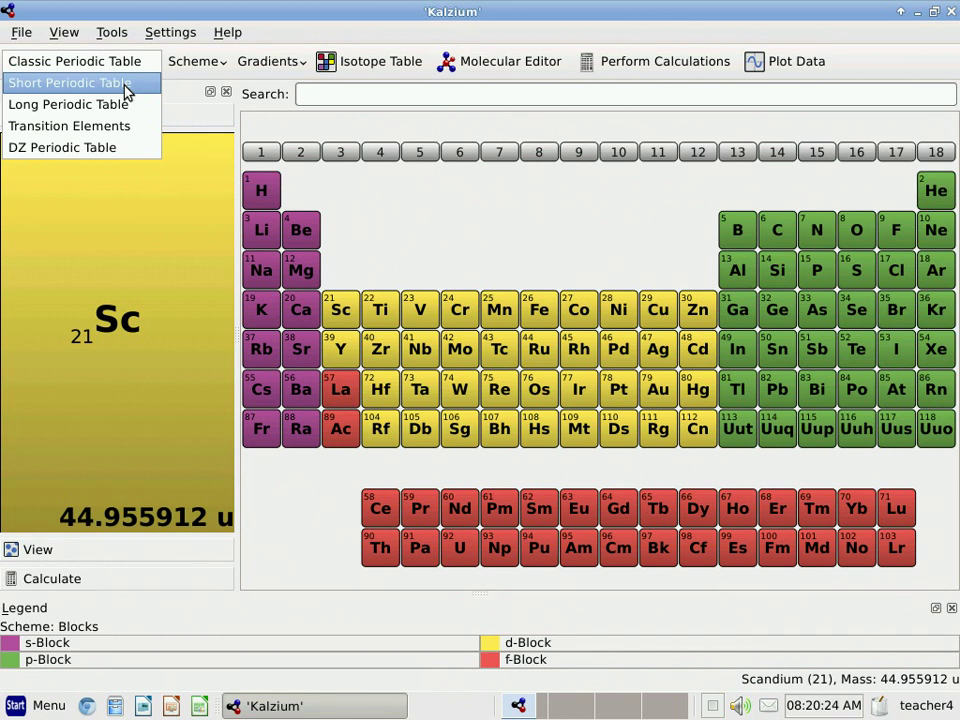
left_click(127, 92)
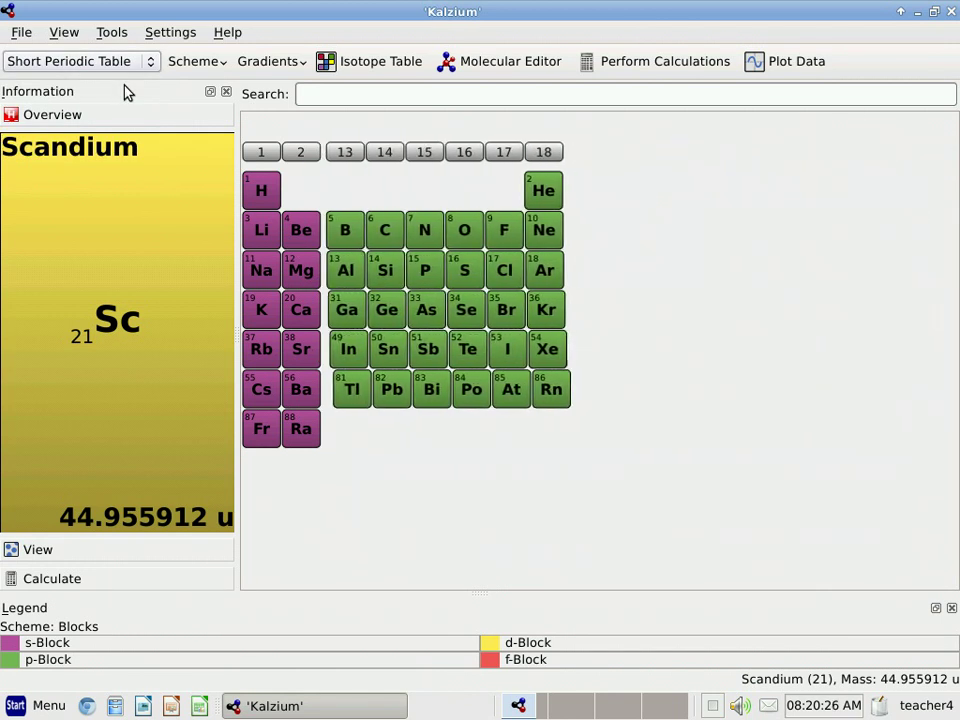
left_click(145, 65)
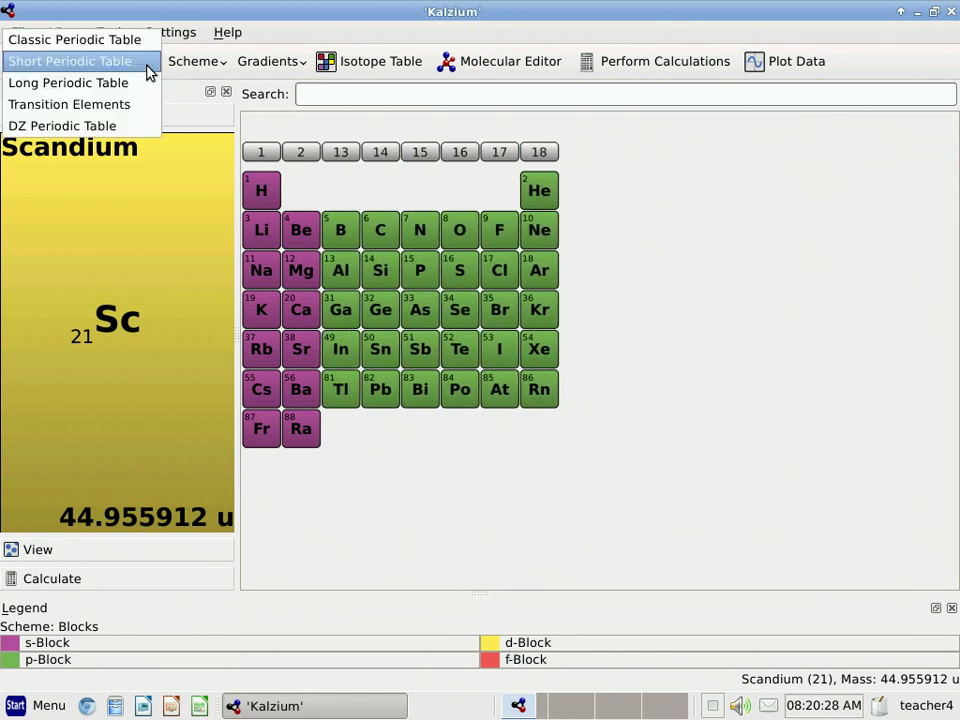
left_click(135, 86)
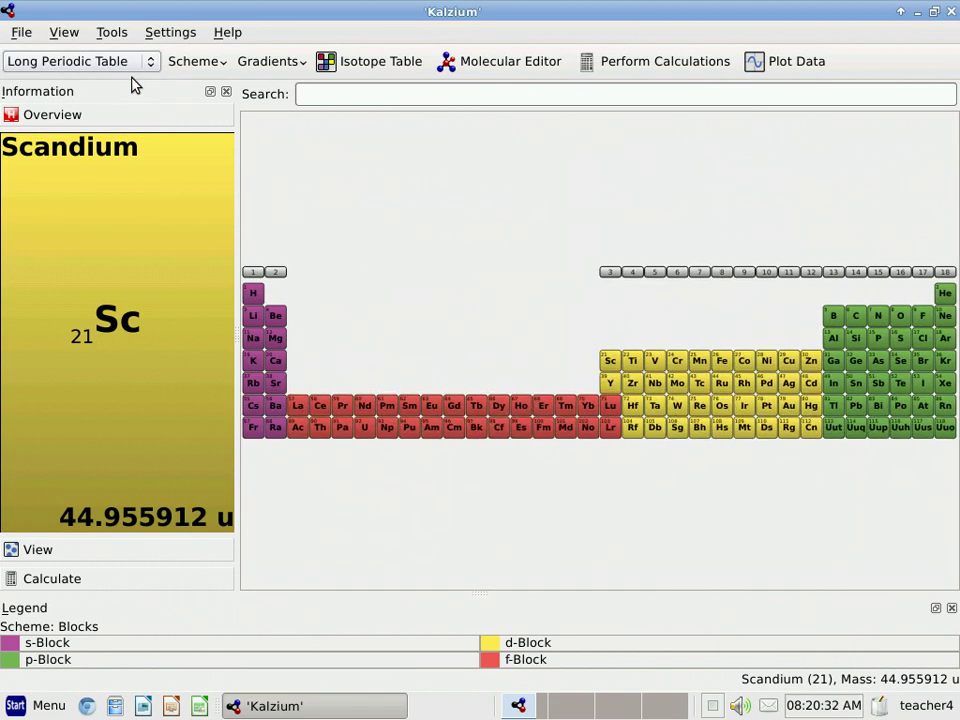
Step: View the Transition Elements and DZ Periodic Table layouts, finishing with a return to the Classic Periodic Table
left_click(152, 68)
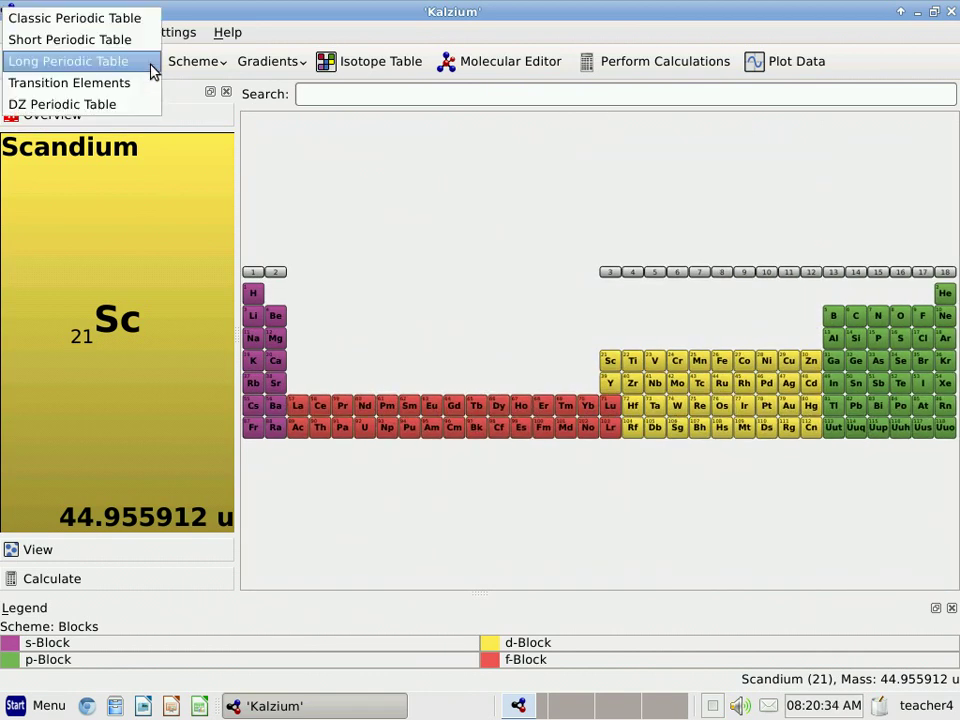
left_click(133, 83)
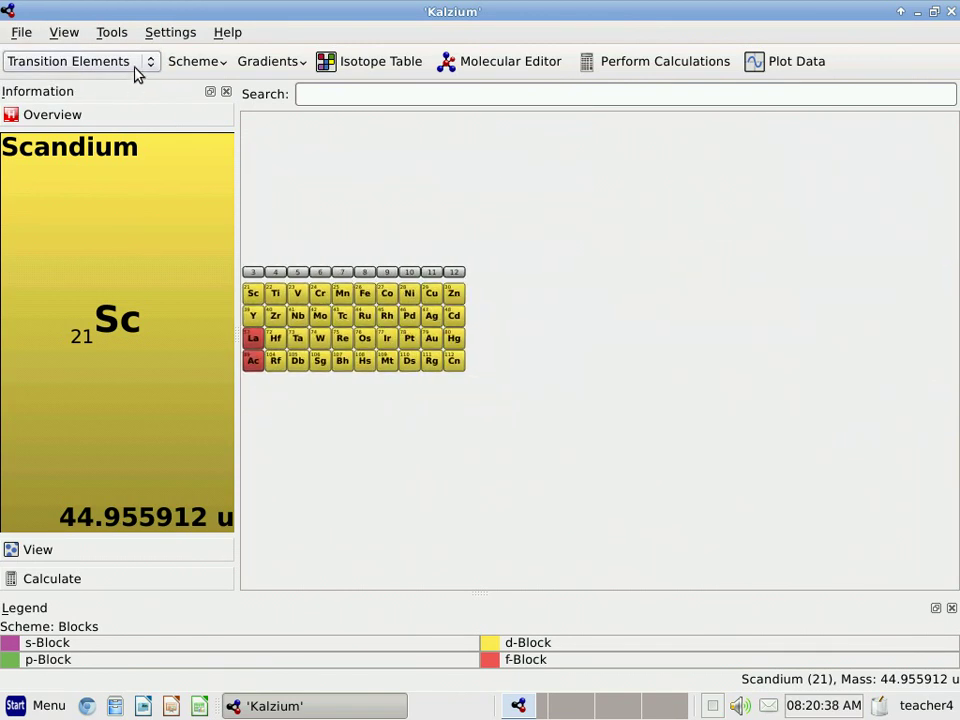
left_click(155, 67)
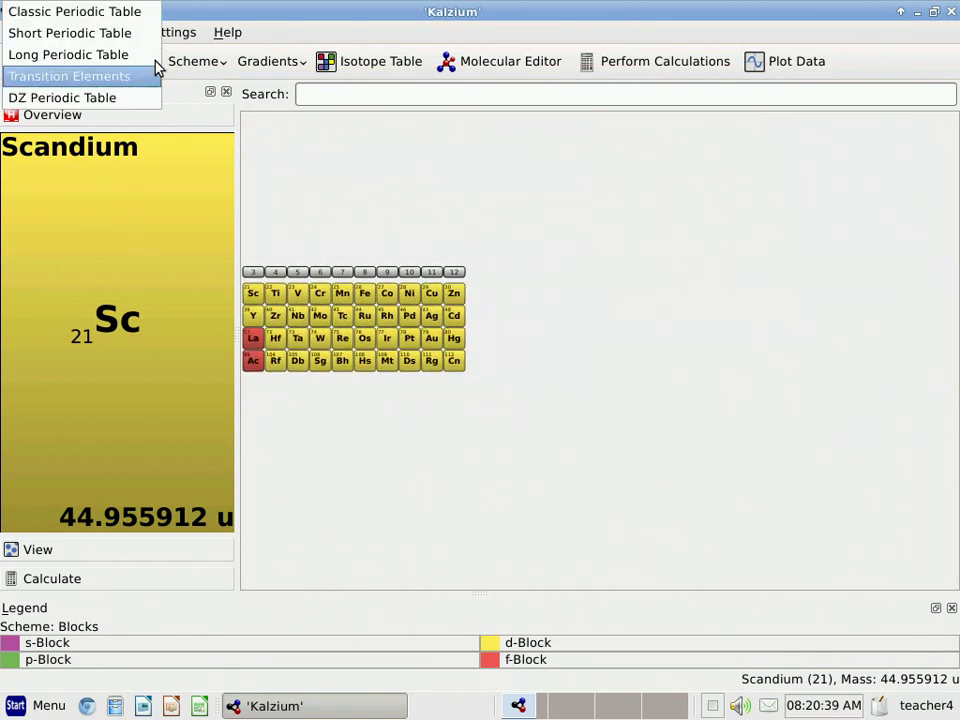
left_click(121, 100)
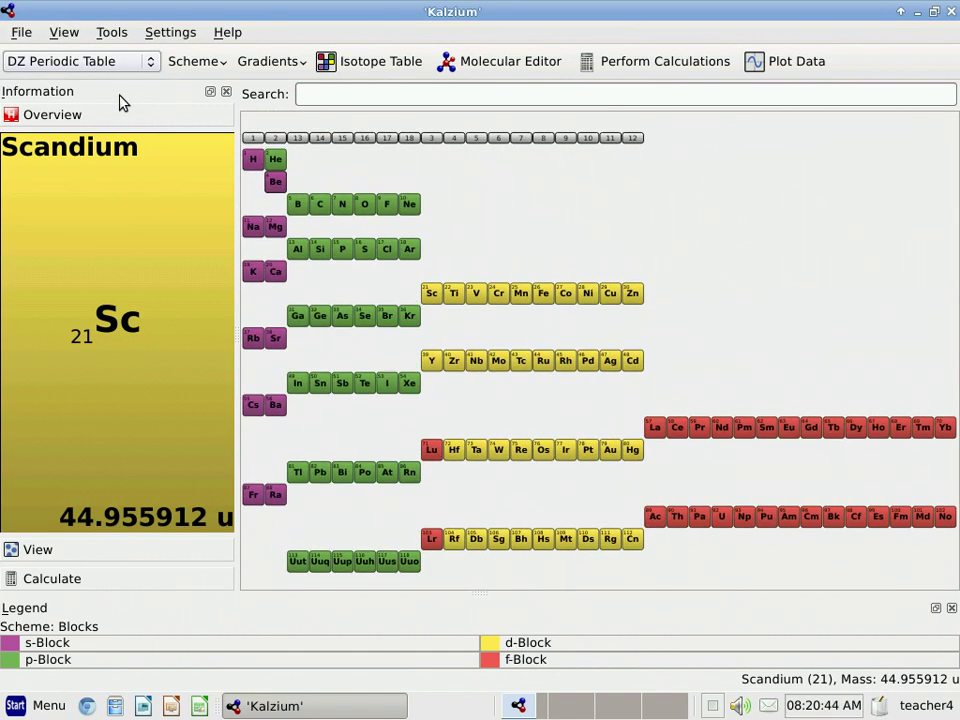
left_click(154, 68)
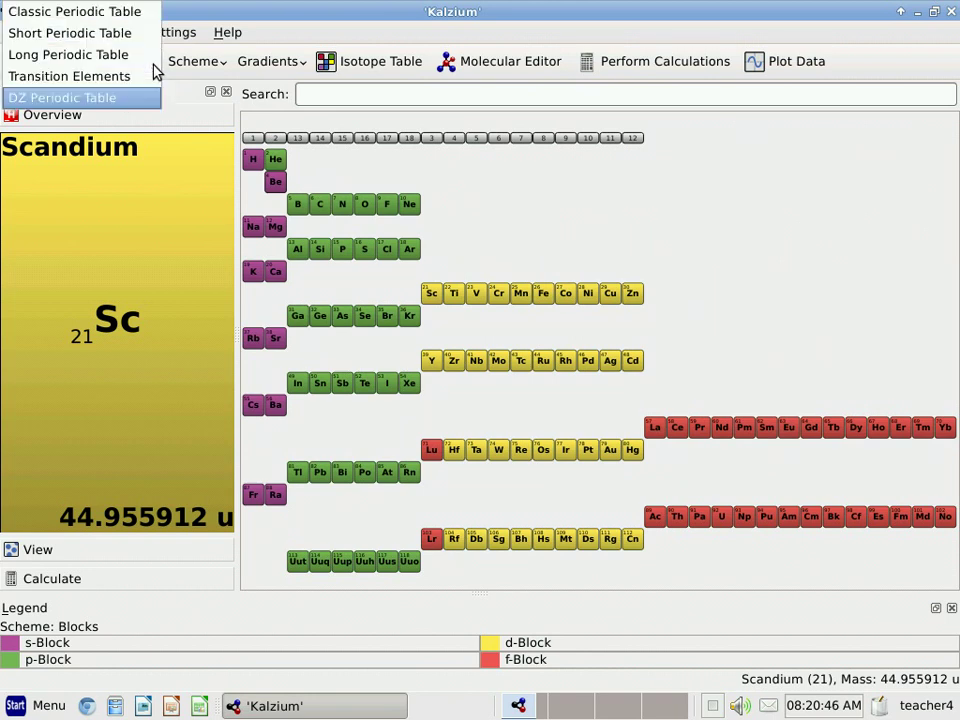
left_click(137, 16)
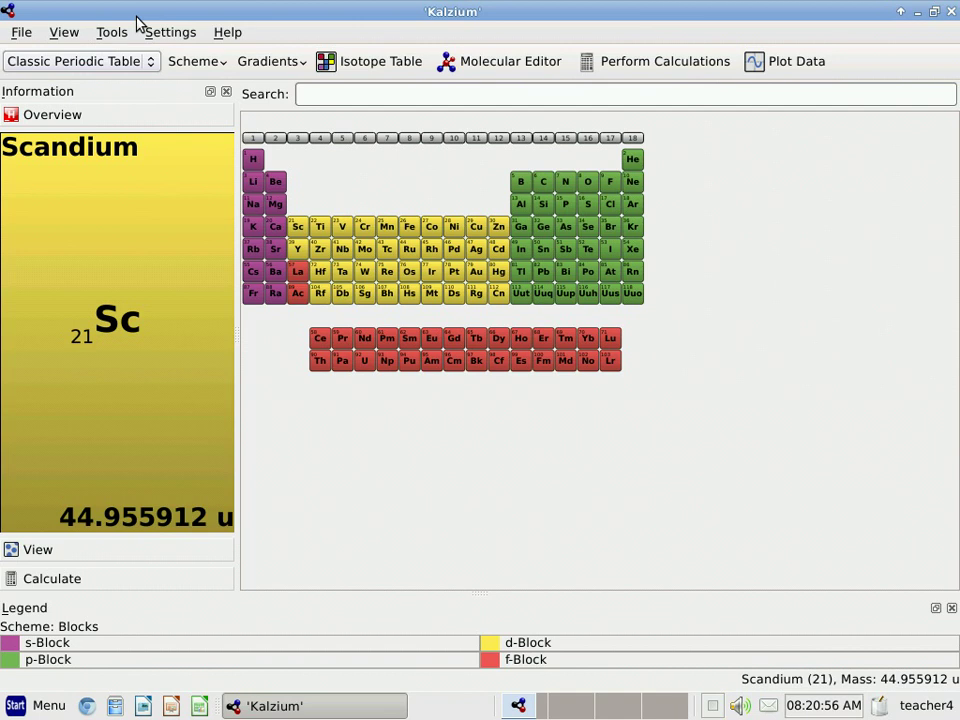
Step: Color all elements of the classic table with the Monochrome scheme
left_click(193, 66)
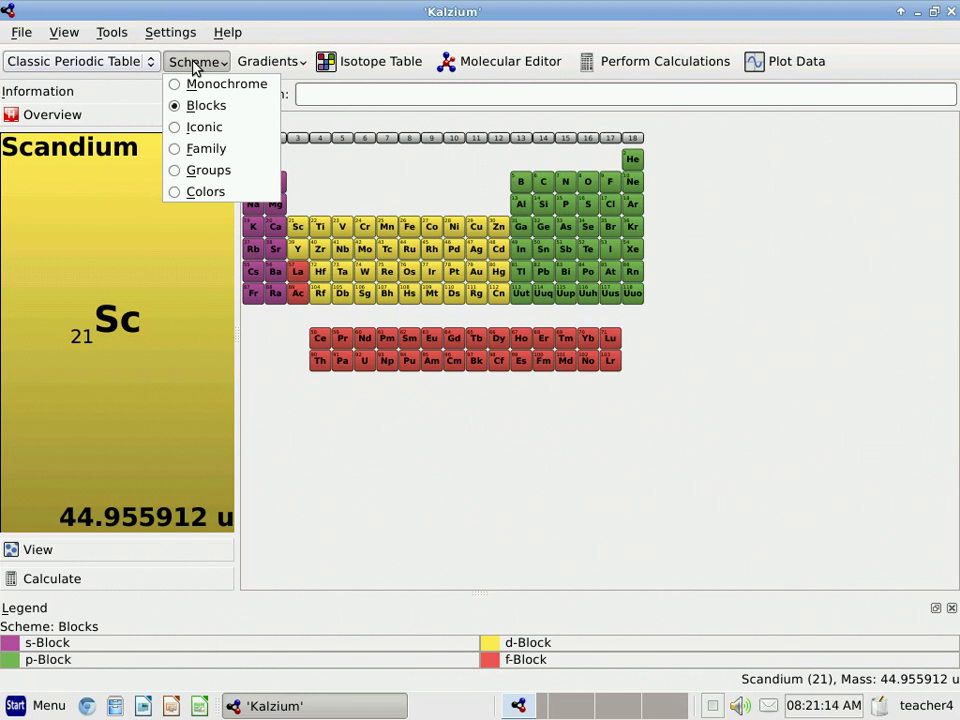
left_click(199, 90)
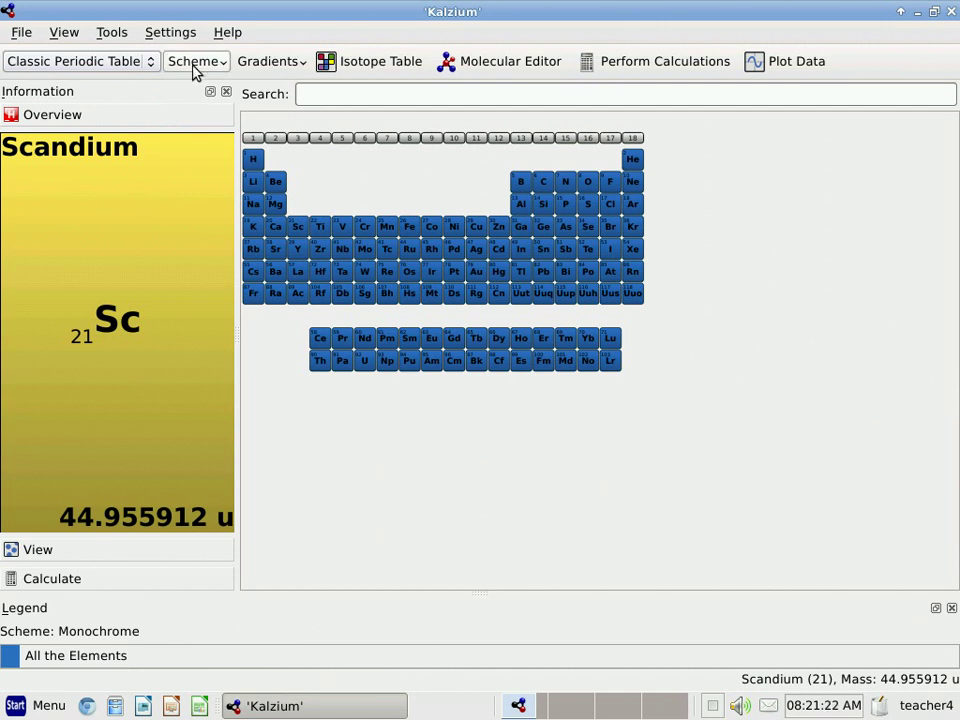
Step: Apply the Blocks color scheme and highlight the s-, p-, f- and d-block elements using the legend
left_click(196, 63)
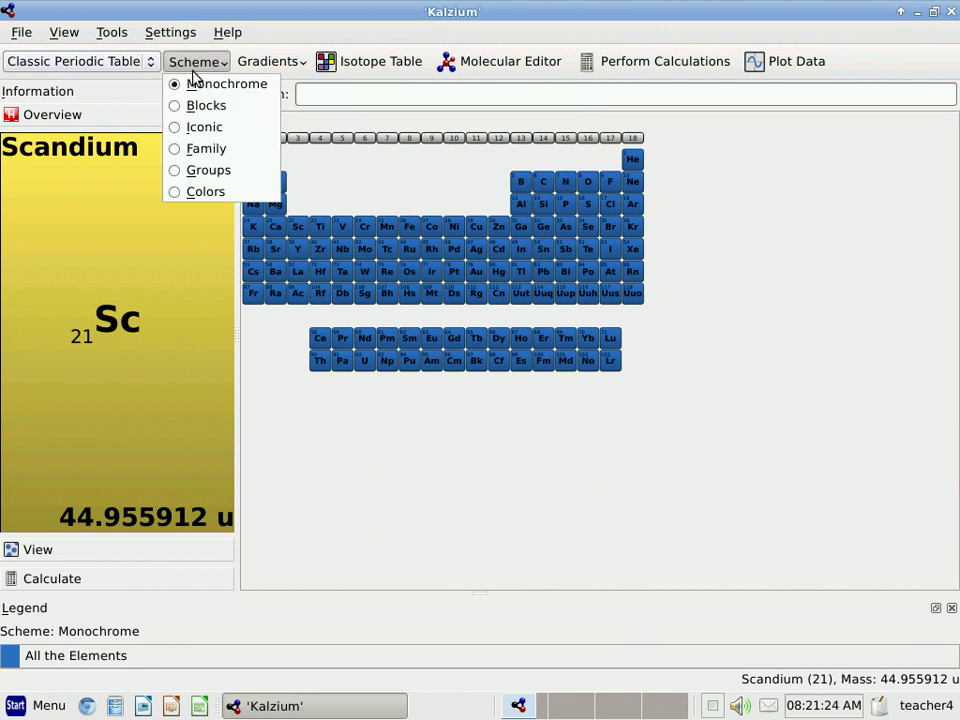
left_click(198, 106)
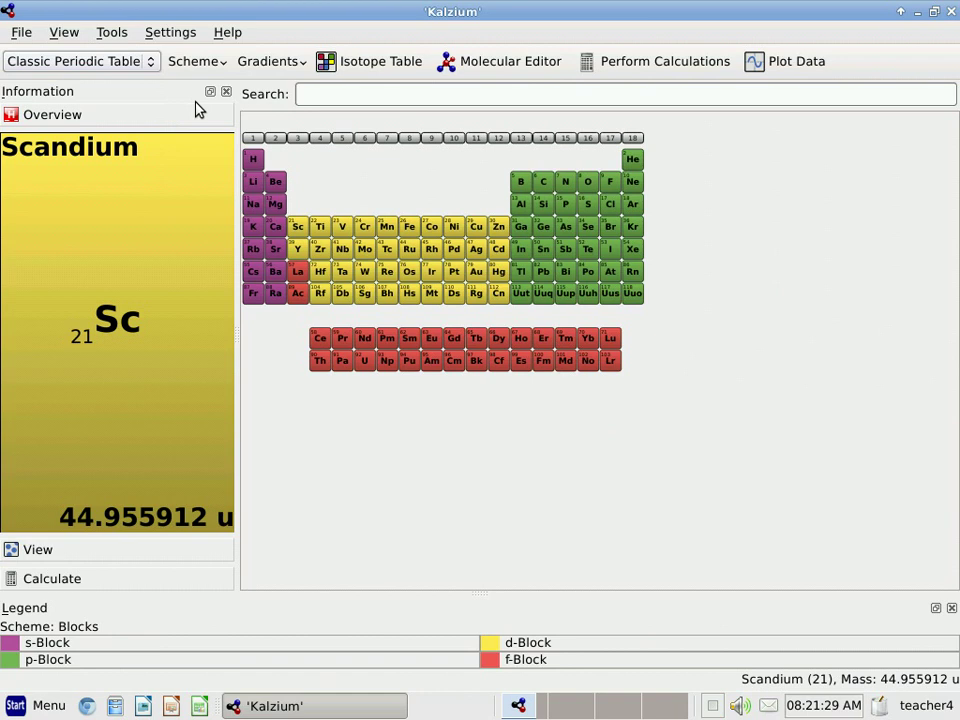
mouse_move(33, 650)
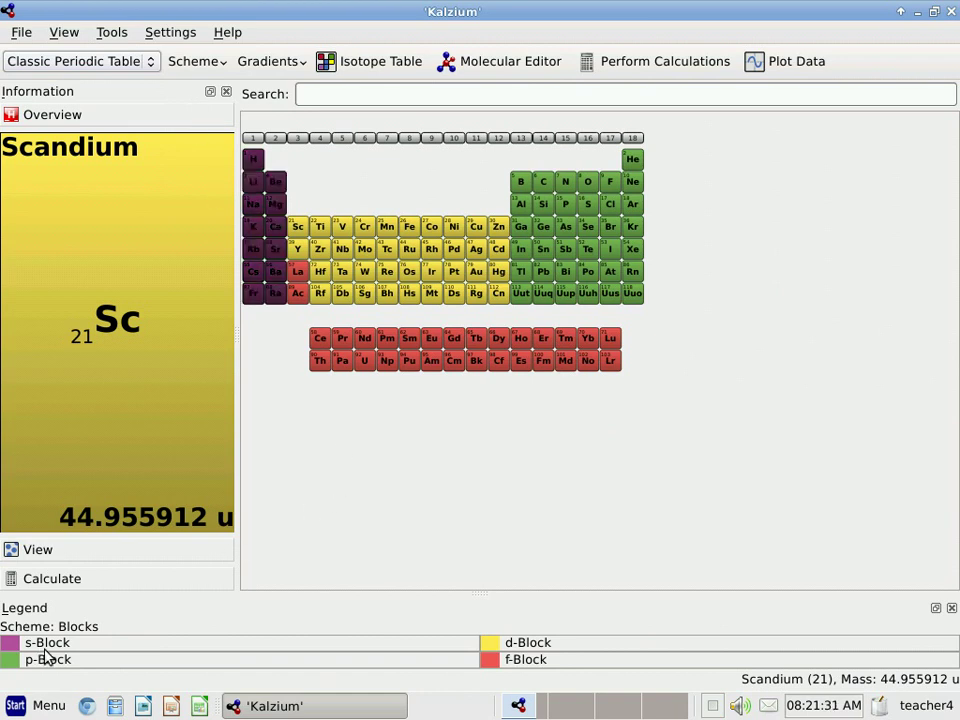
mouse_move(65, 663)
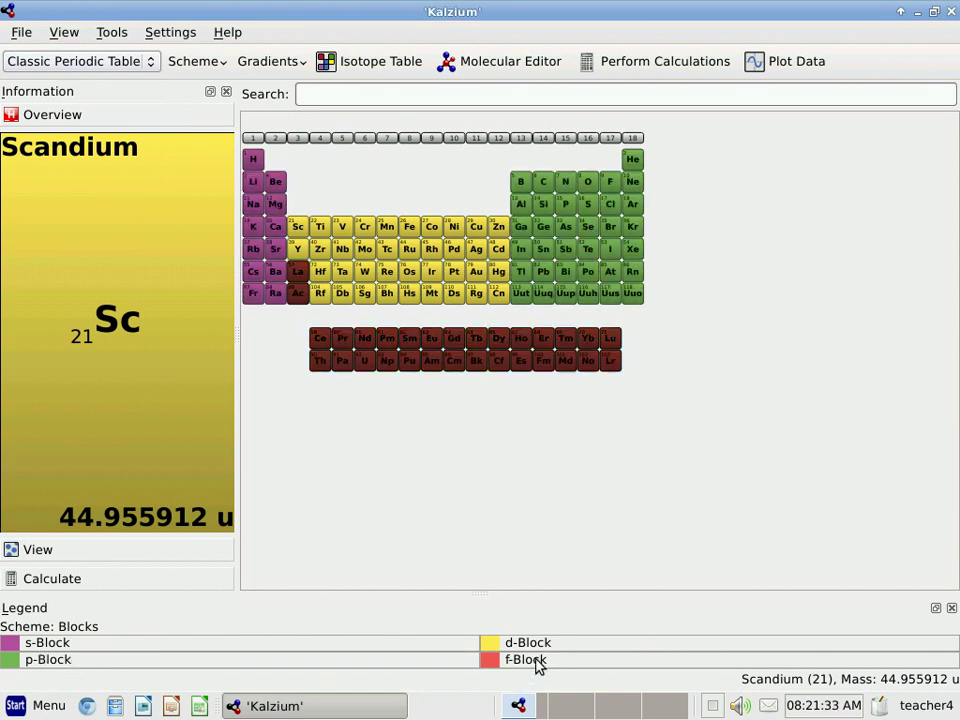
mouse_move(544, 651)
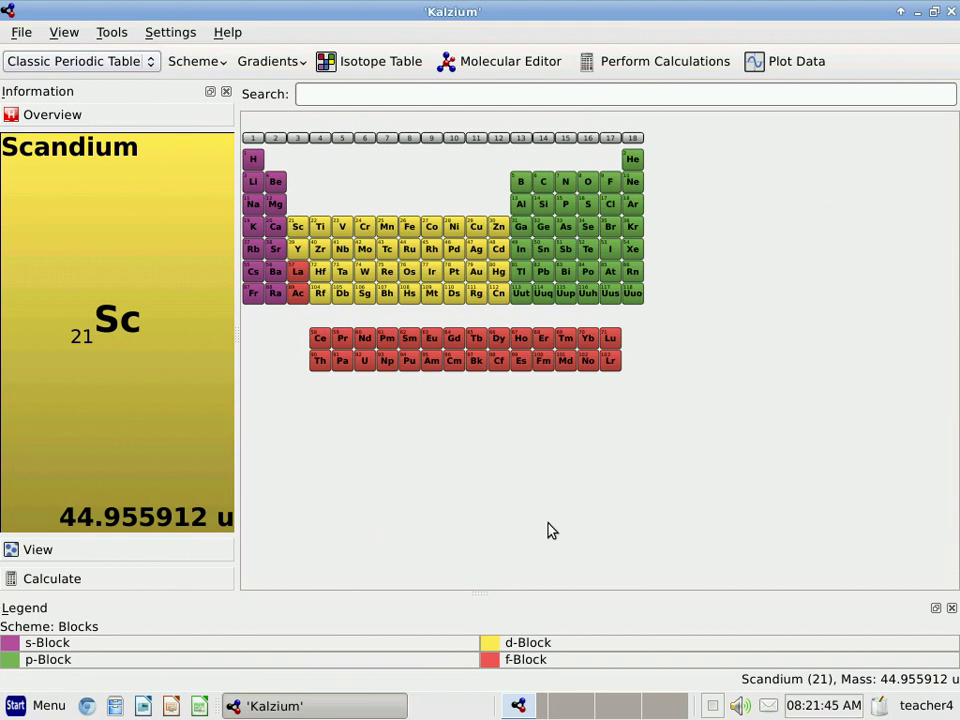
Step: Apply the Iconic scheme and view the use icons of actinium, dubnium, bohrium, vanadium, scandium and hydrogen
left_click(193, 63)
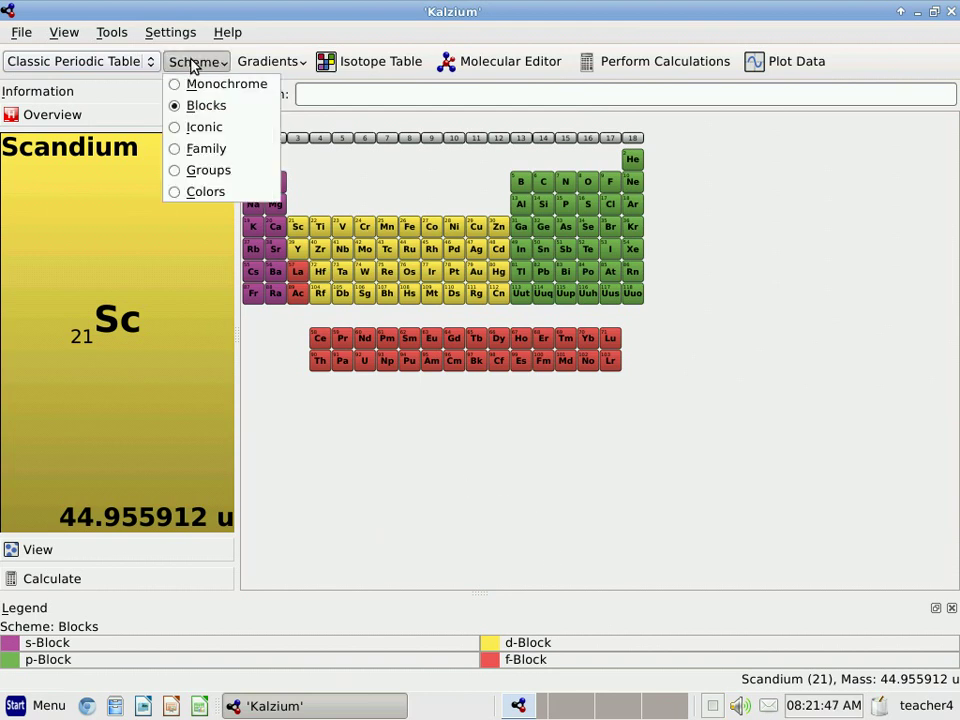
left_click(203, 128)
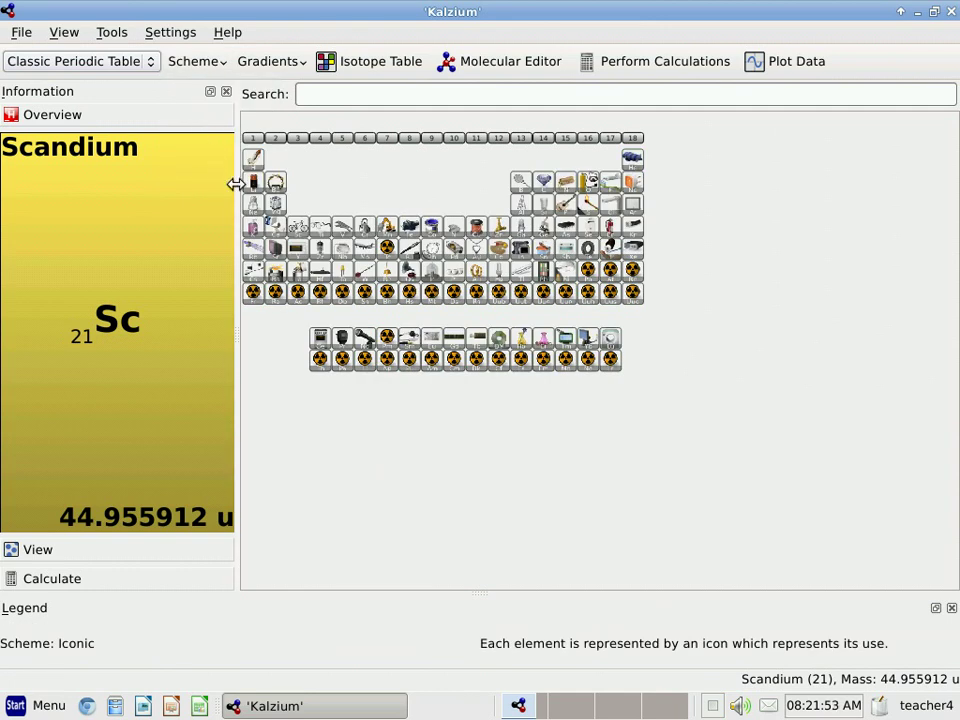
left_click(290, 299)
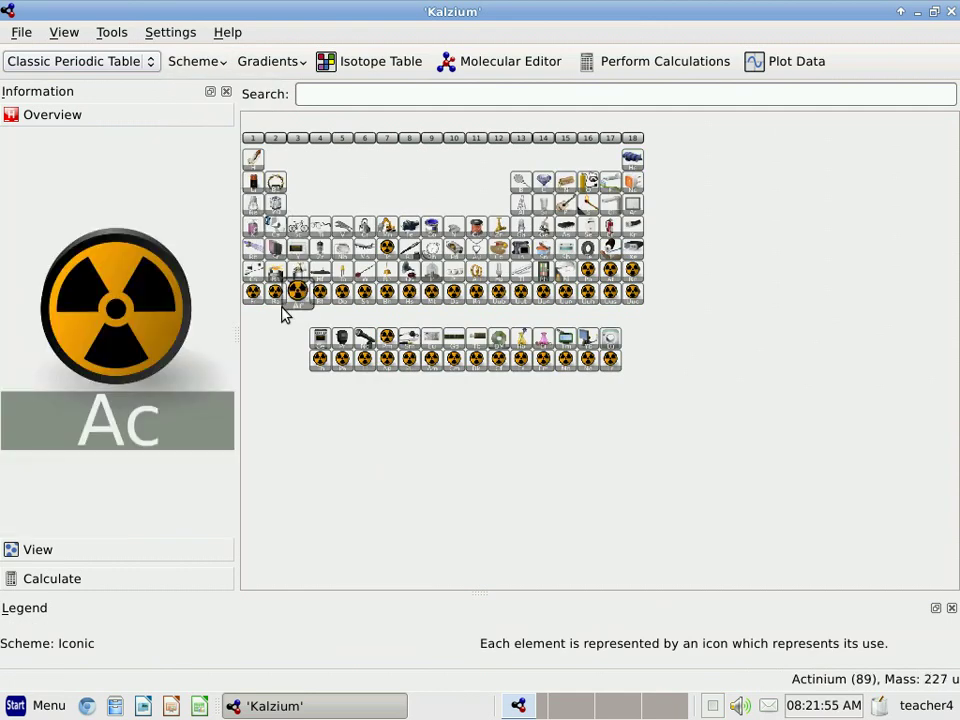
mouse_move(322, 305)
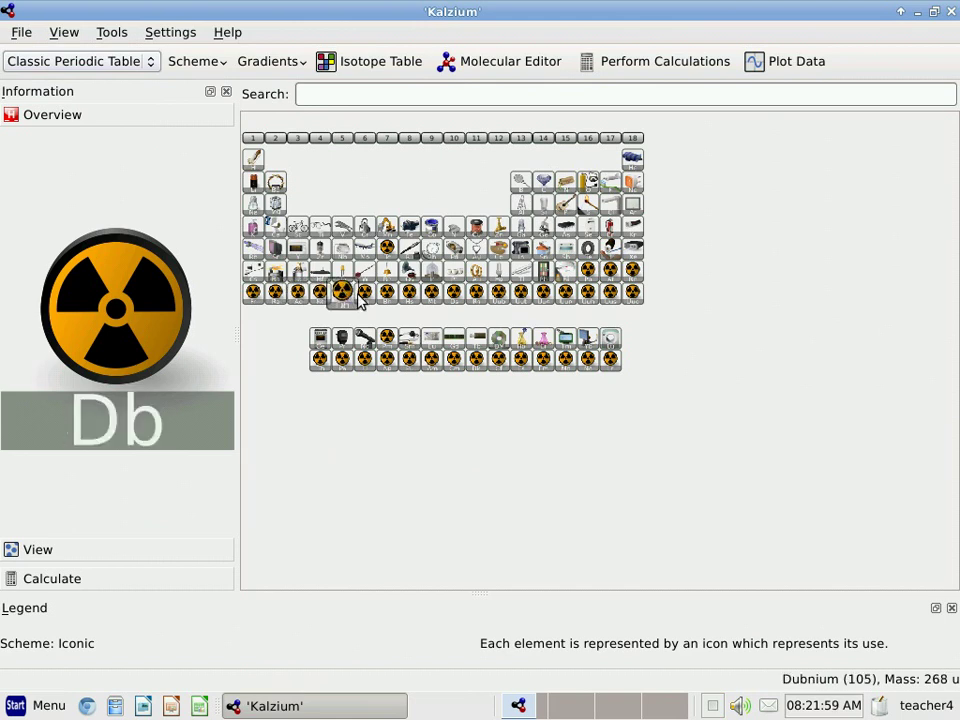
mouse_move(375, 303)
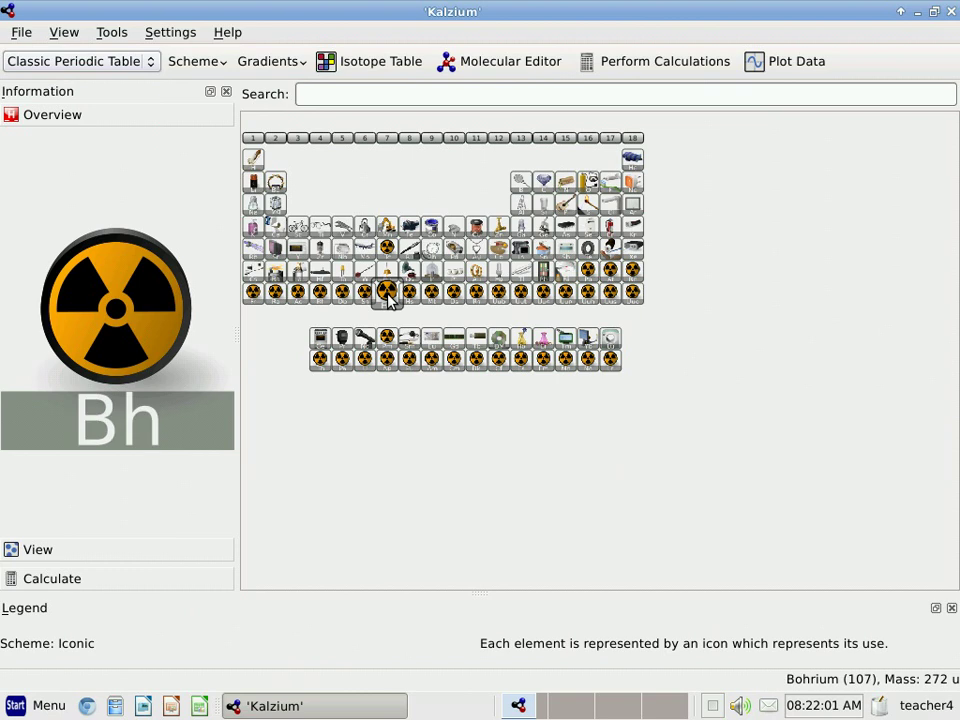
mouse_move(361, 230)
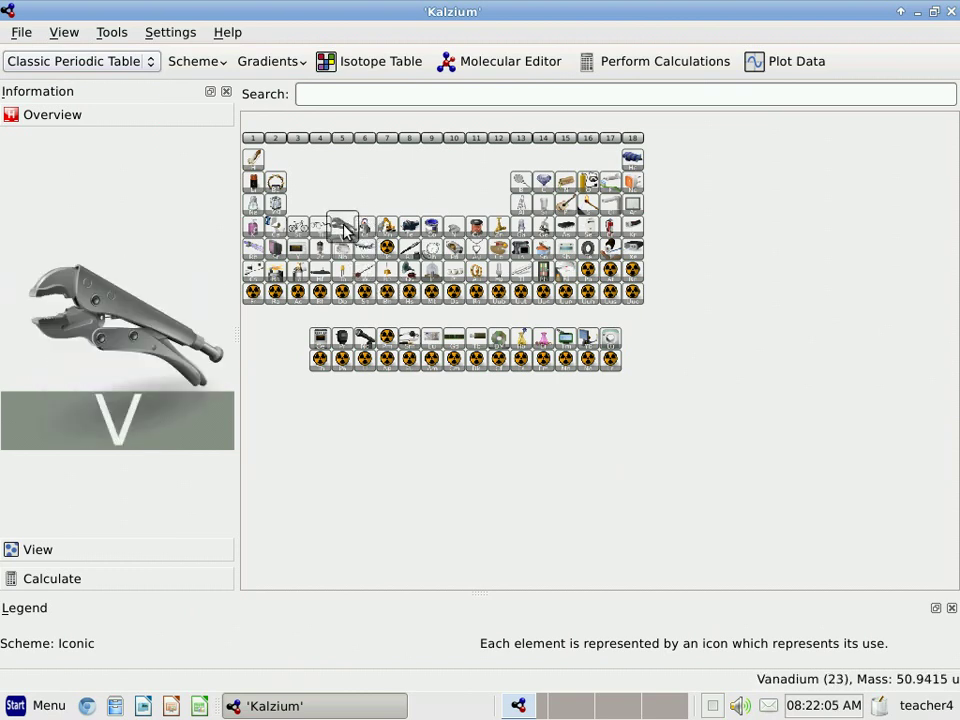
mouse_move(314, 230)
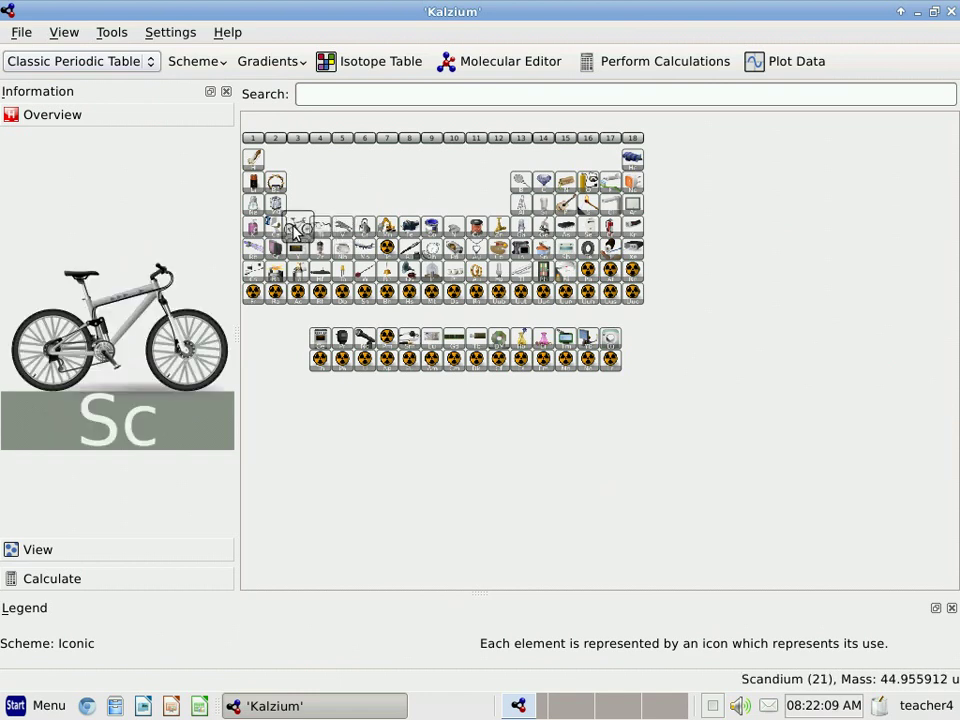
mouse_move(253, 158)
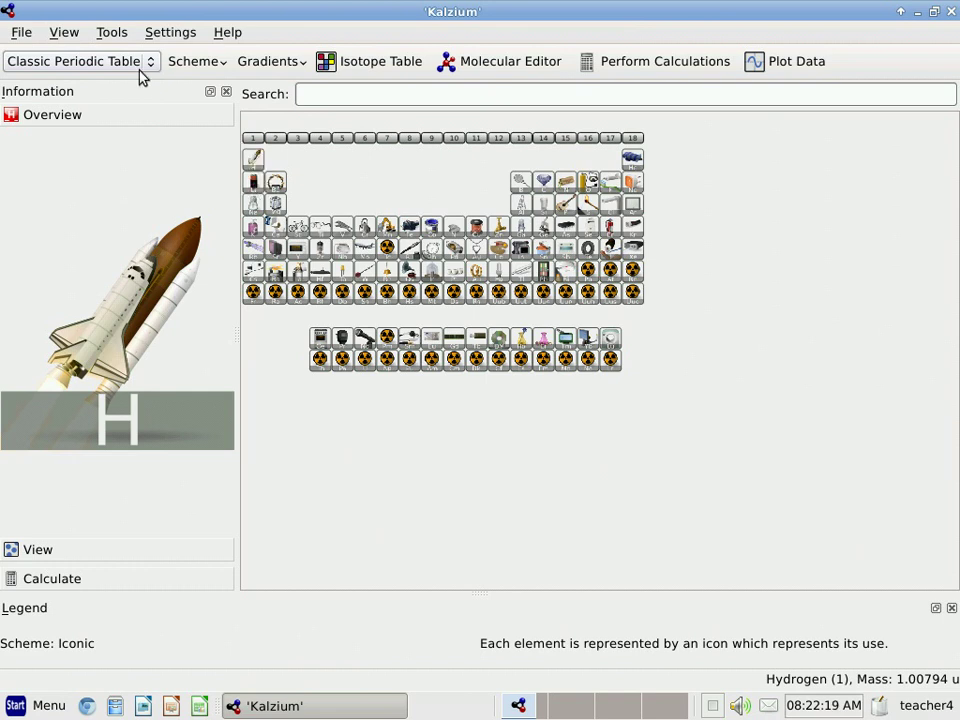
Step: Apply the Family color scheme and highlight element families such as Alkaline, Alkalie Metal, Halogen and Metalloid using the legend
left_click(186, 63)
left_click(205, 148)
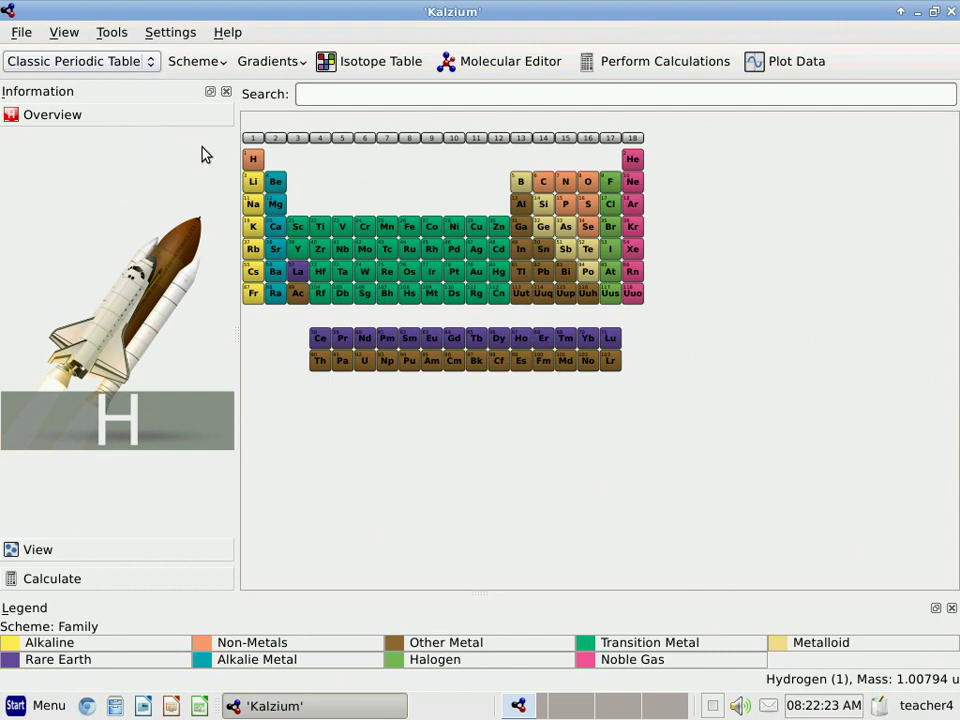
mouse_move(48, 649)
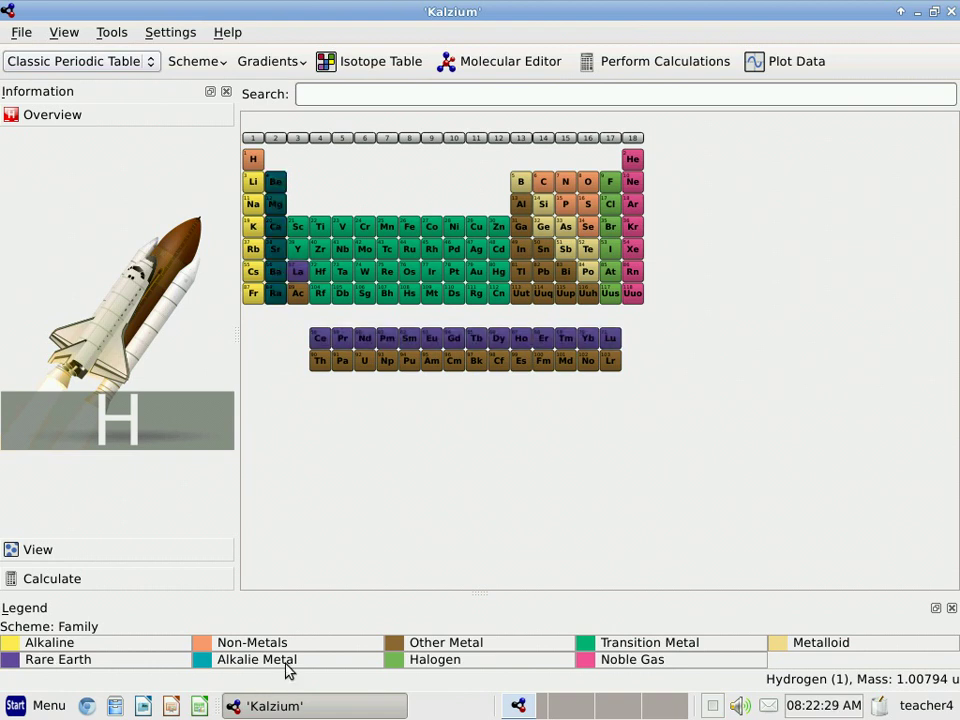
mouse_move(447, 669)
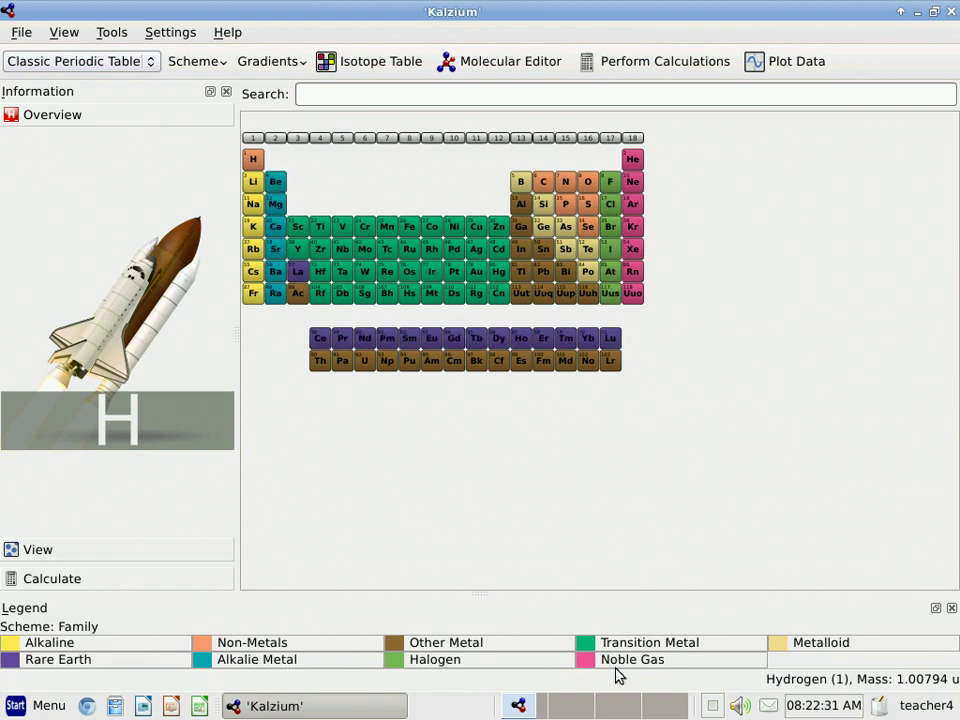
mouse_move(783, 643)
mouse_move(730, 664)
Step: Color the periodic table by the Groups scheme
left_click(190, 63)
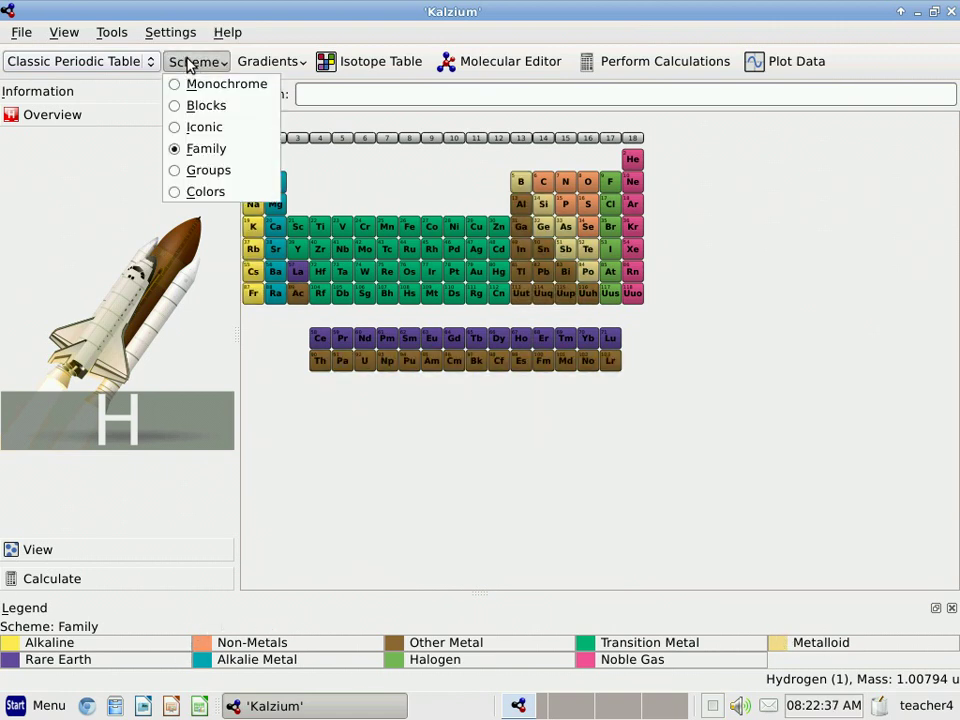
left_click(199, 175)
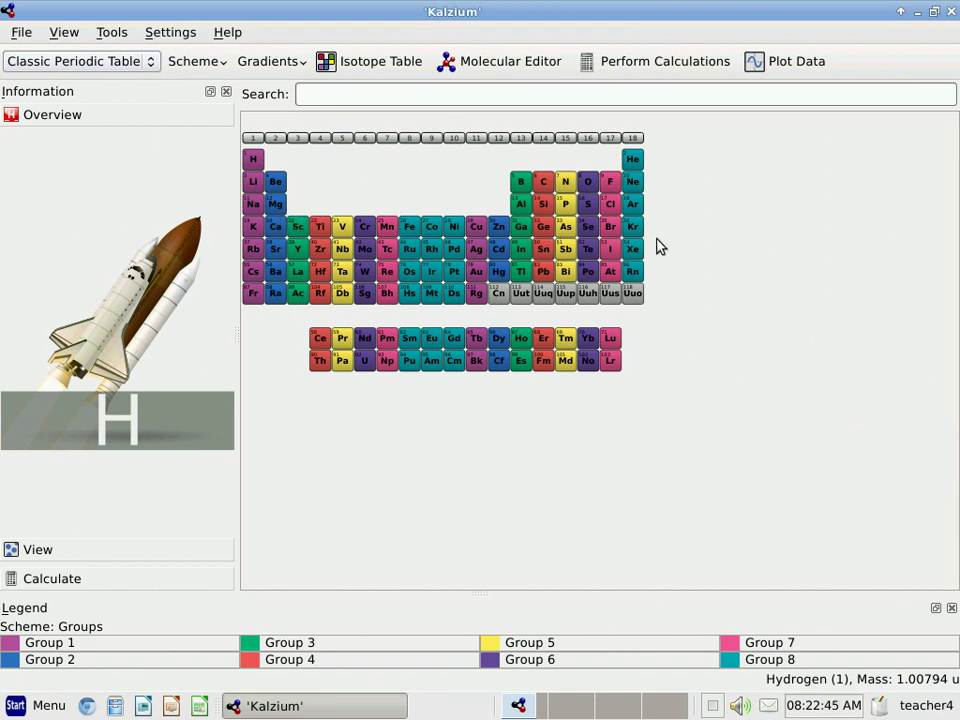
Step: View rubidium's overview and apply the Colors scheme to the periodic table
left_click(254, 249)
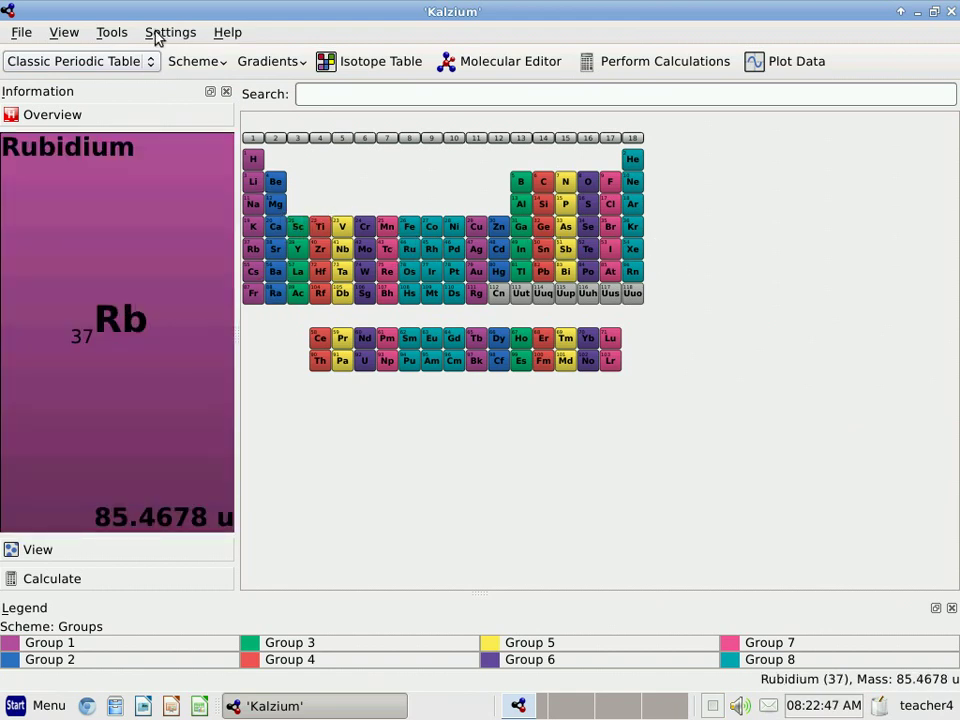
left_click(194, 61)
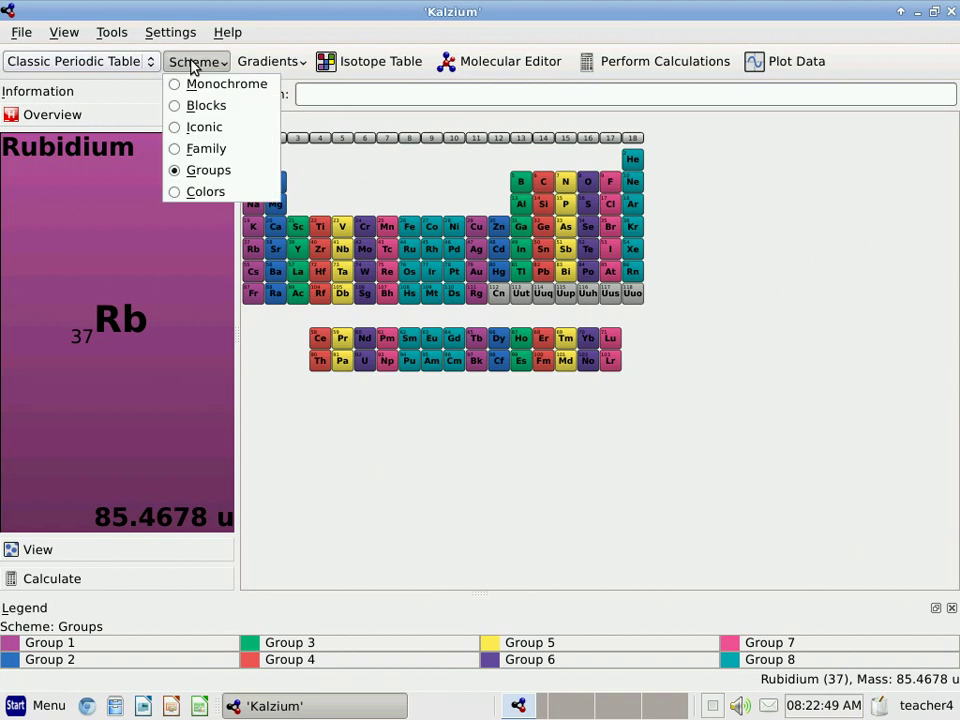
left_click(193, 191)
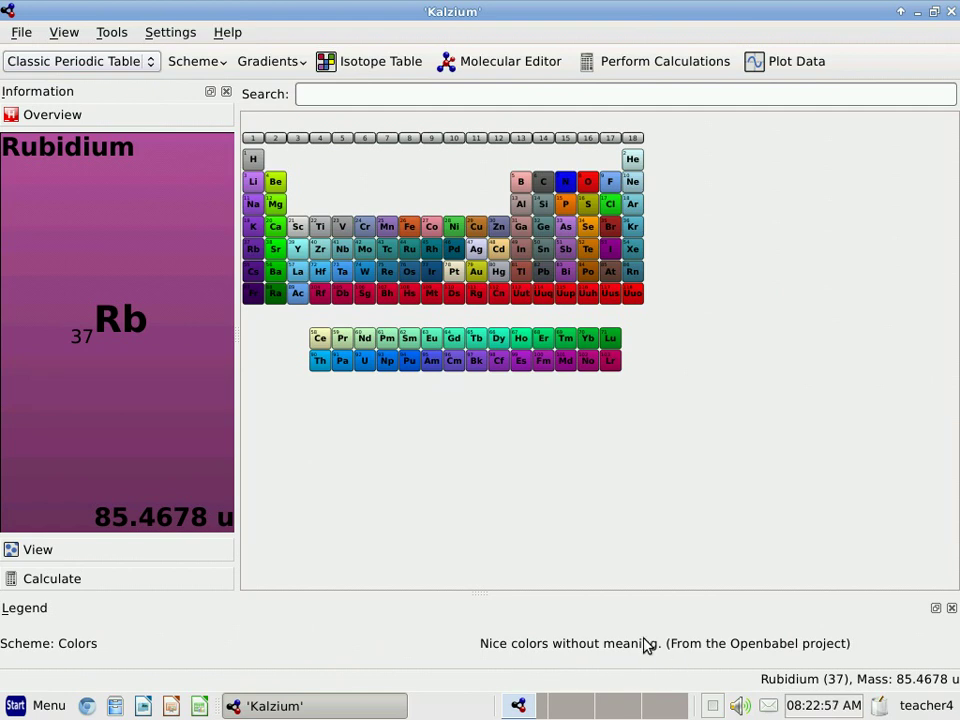
Step: Set the color scheme back to Blocks and apply the Melting Point gradient to the periodic table
left_click(196, 64)
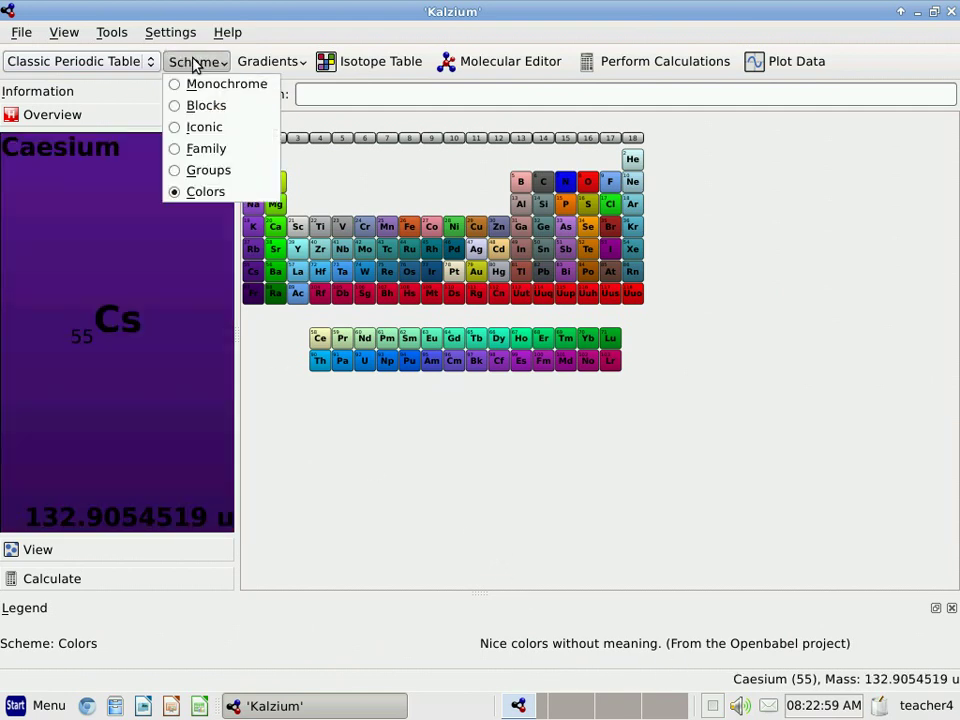
left_click(208, 106)
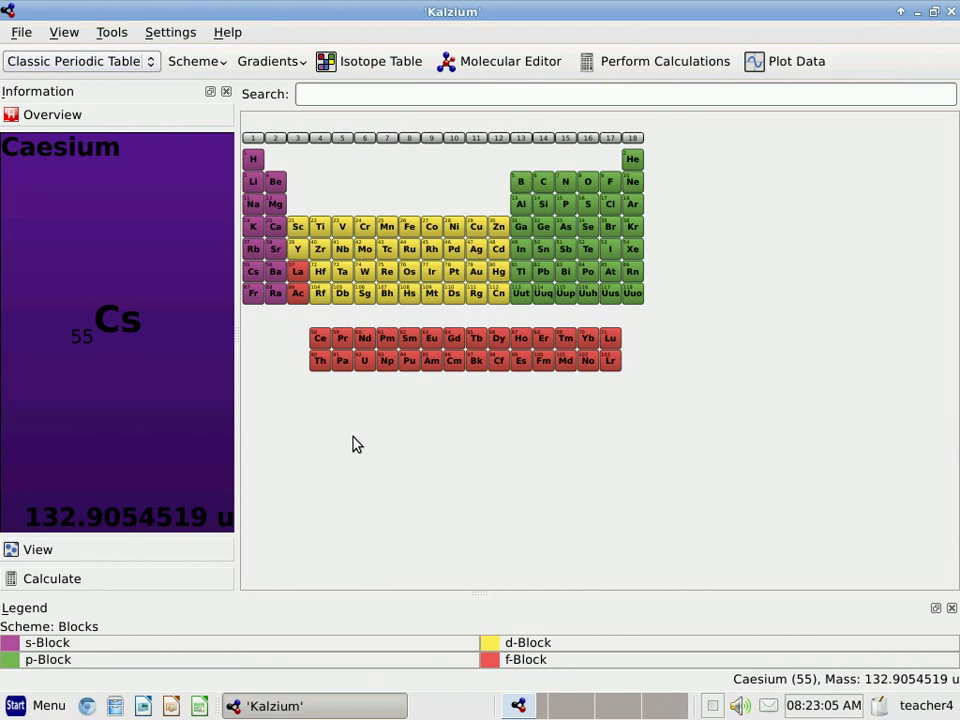
left_click(265, 66)
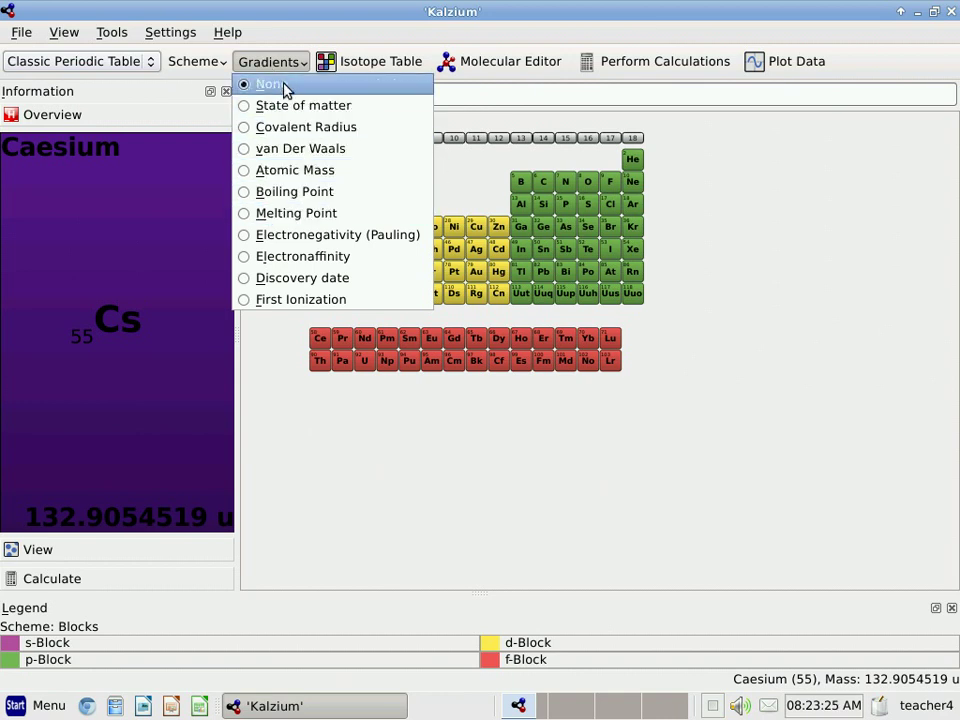
left_click(288, 215)
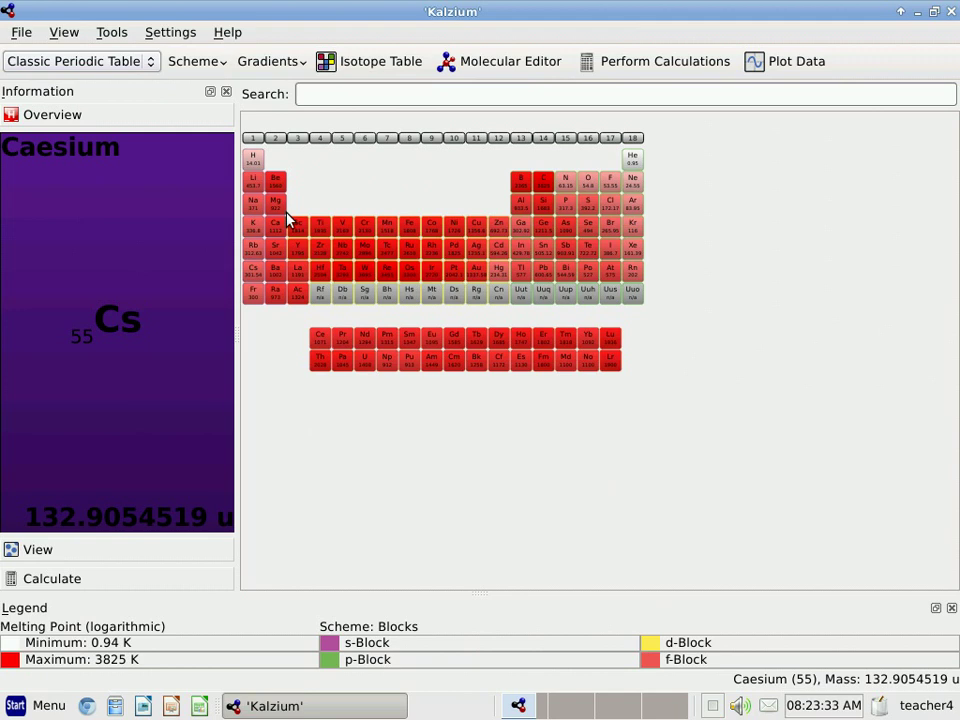
Step: Examine the melting points of helium, neon and molybdenum in the table
mouse_move(638, 163)
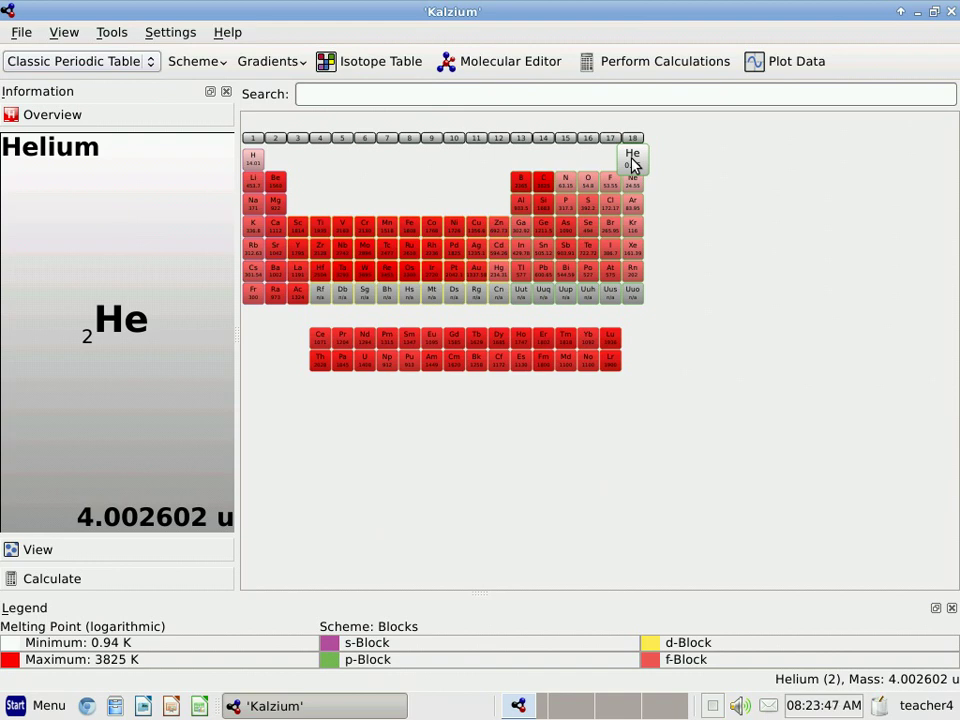
mouse_move(632, 185)
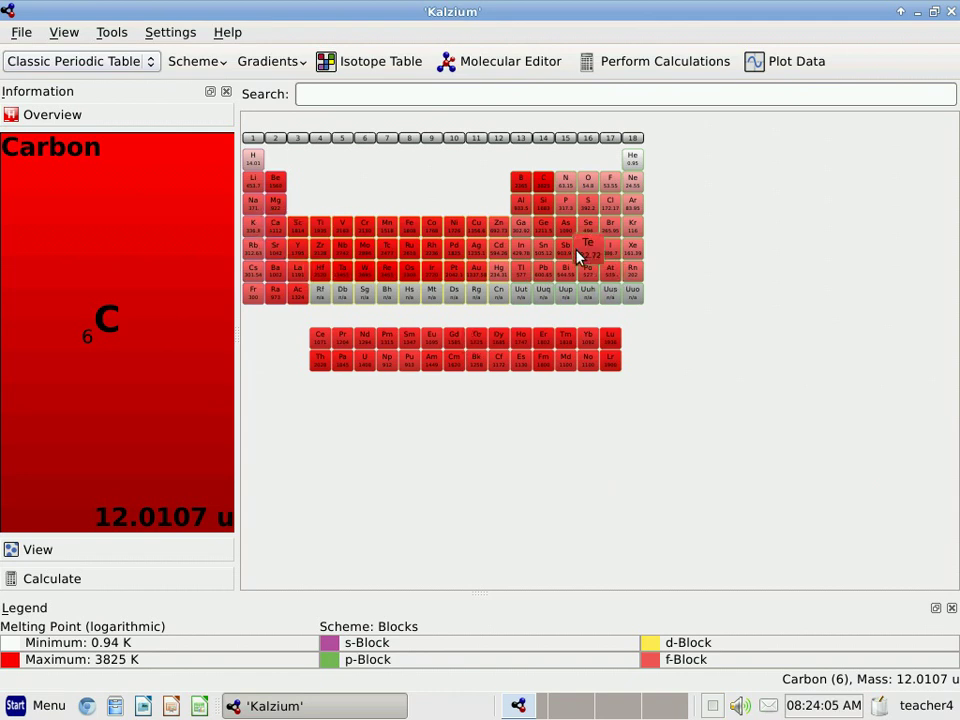
left_click(364, 246)
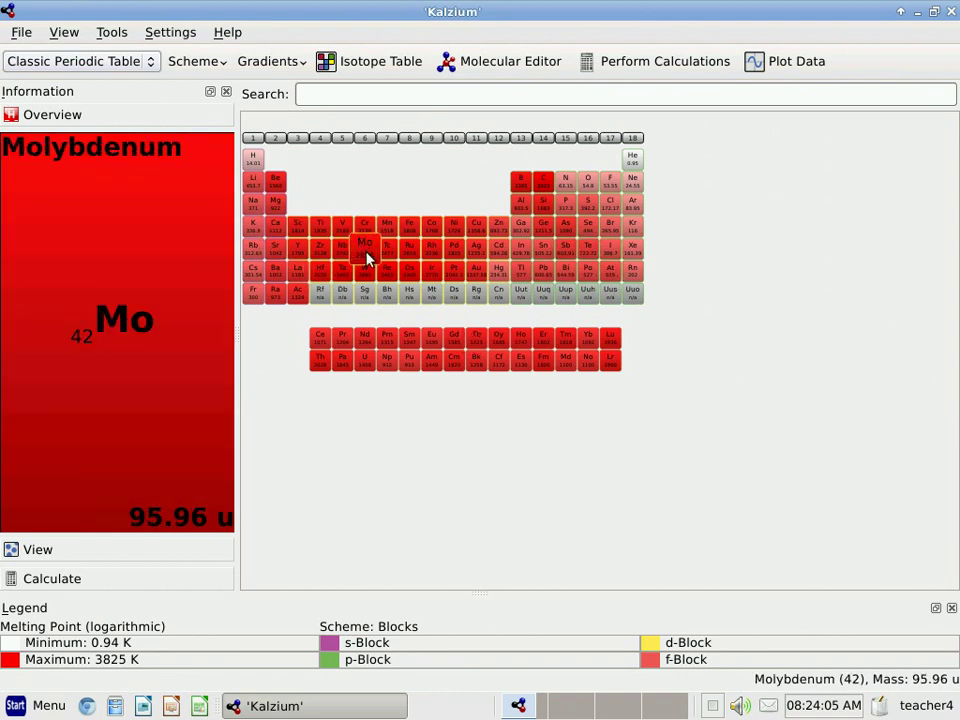
Step: Apply the Boiling Point gradient and view neon and ununseptium in the table
left_click(268, 64)
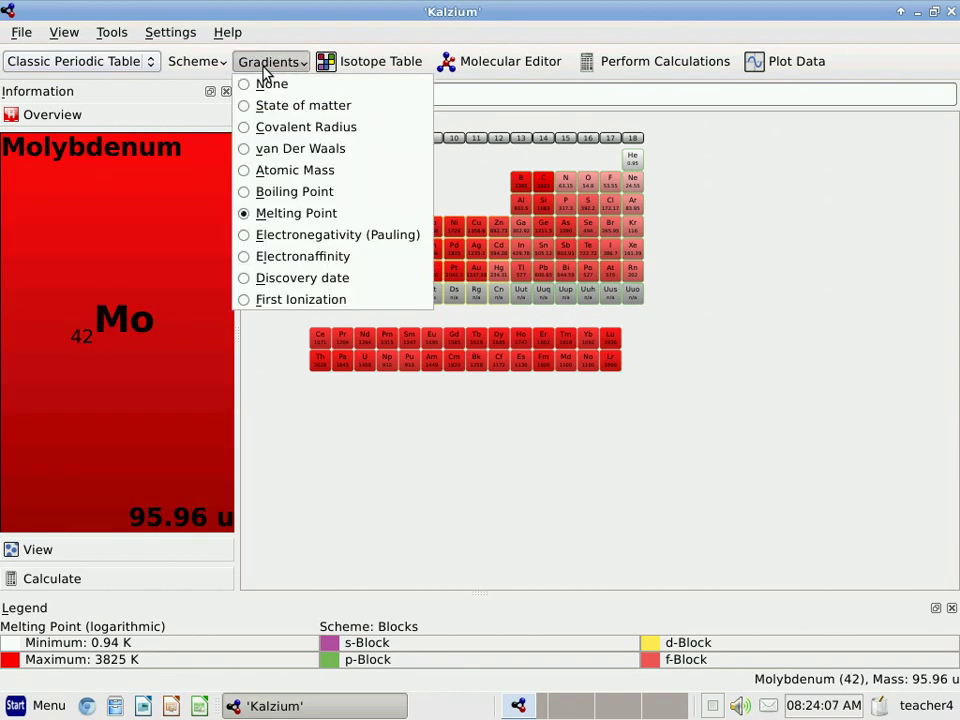
left_click(285, 193)
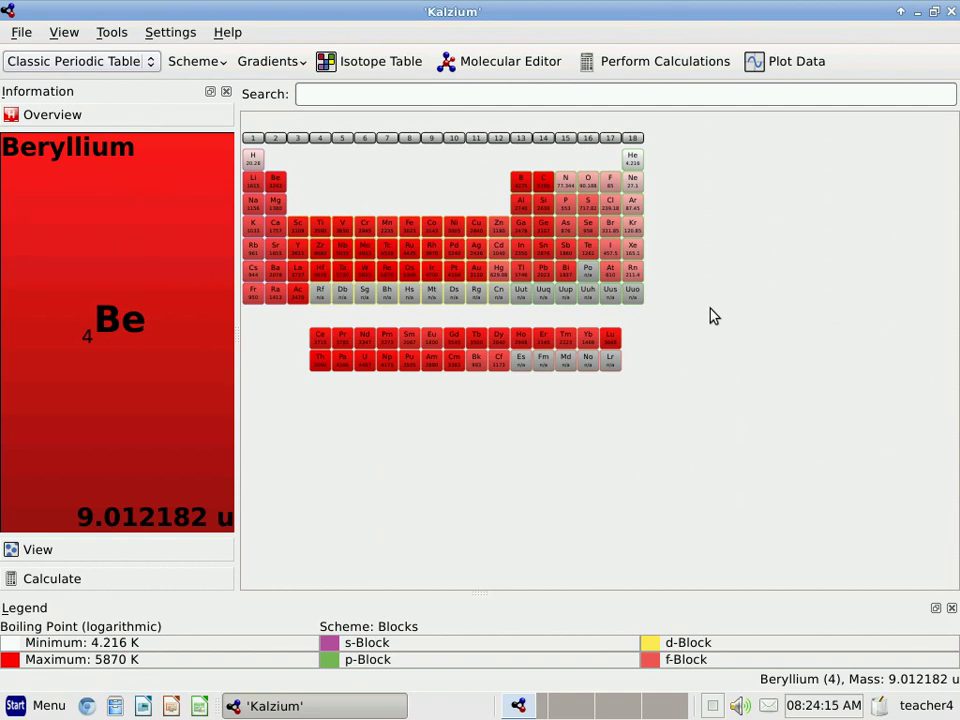
left_click(633, 188)
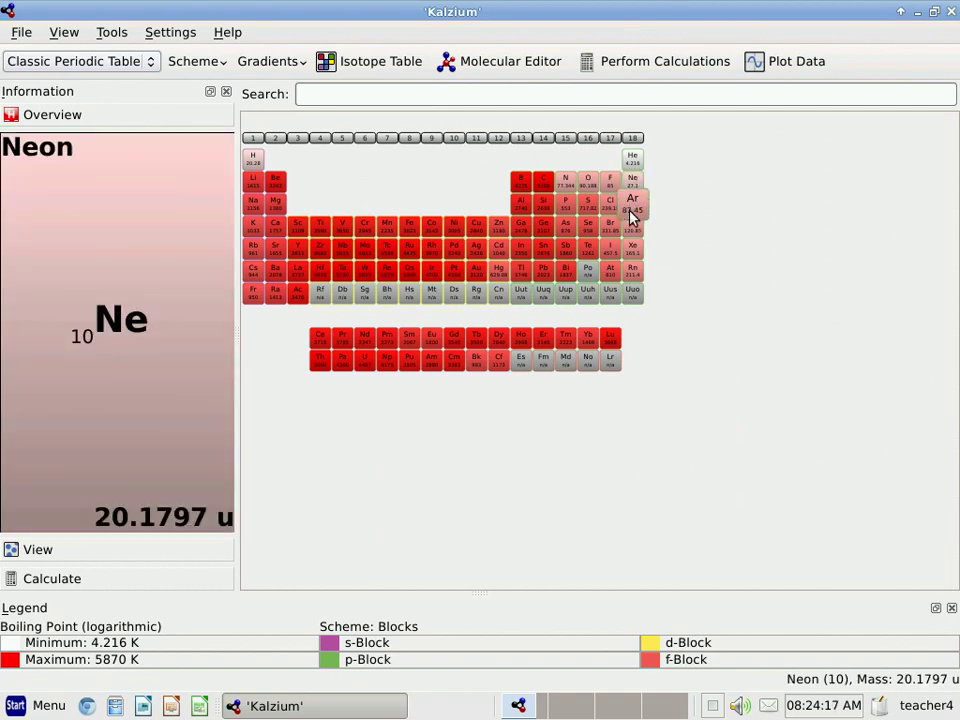
mouse_move(620, 303)
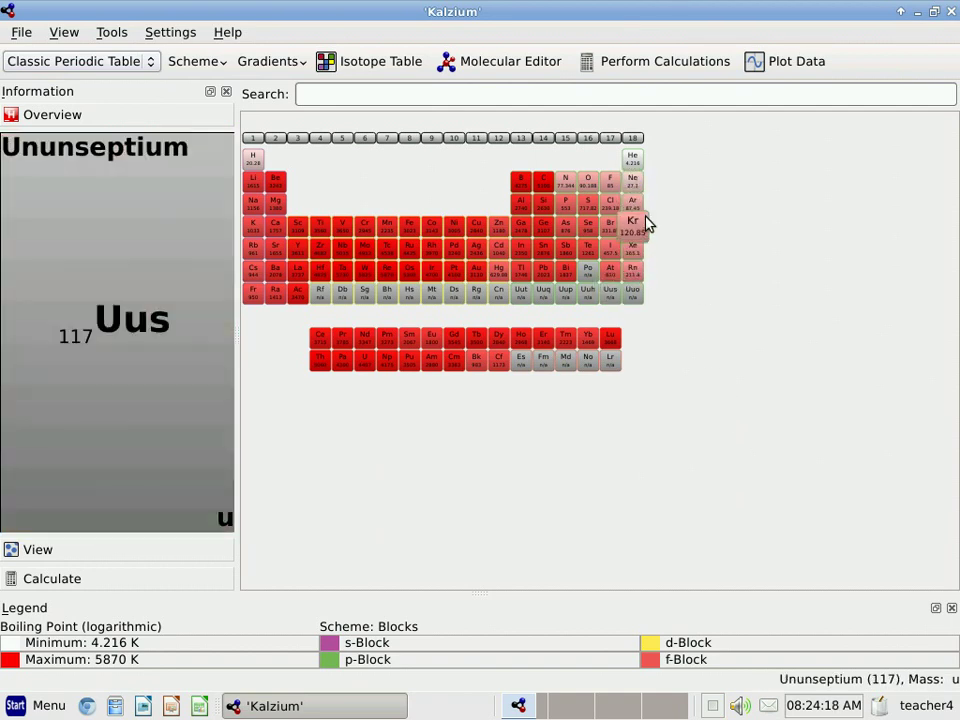
Step: Try the Atomic Mass gradient on the periodic table, followed by the Covalent Radius gradient
left_click(266, 62)
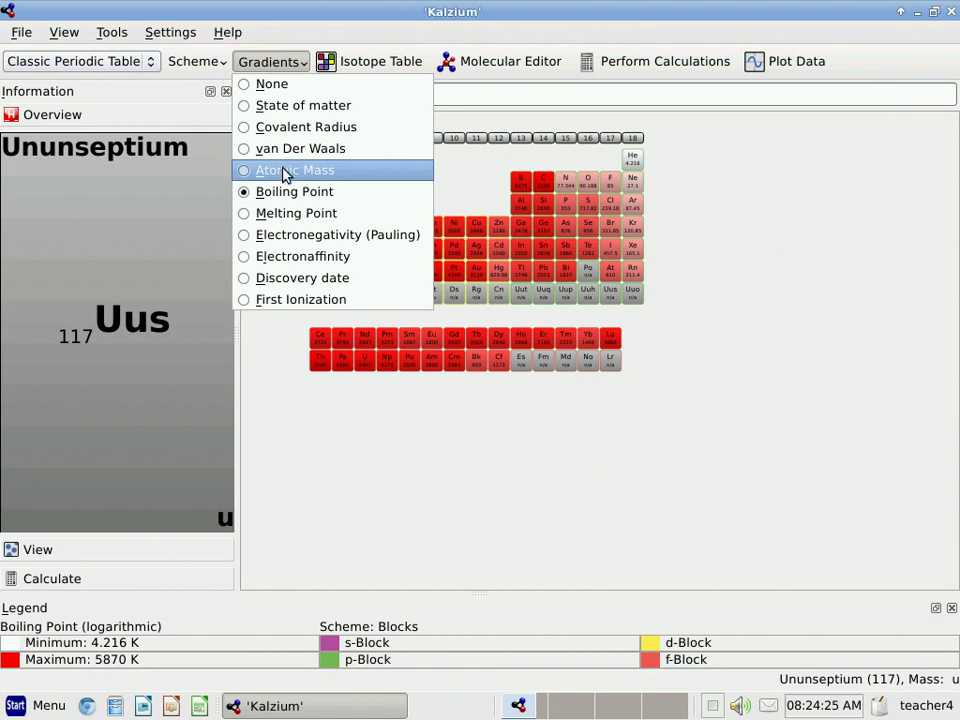
left_click(286, 172)
left_click(275, 68)
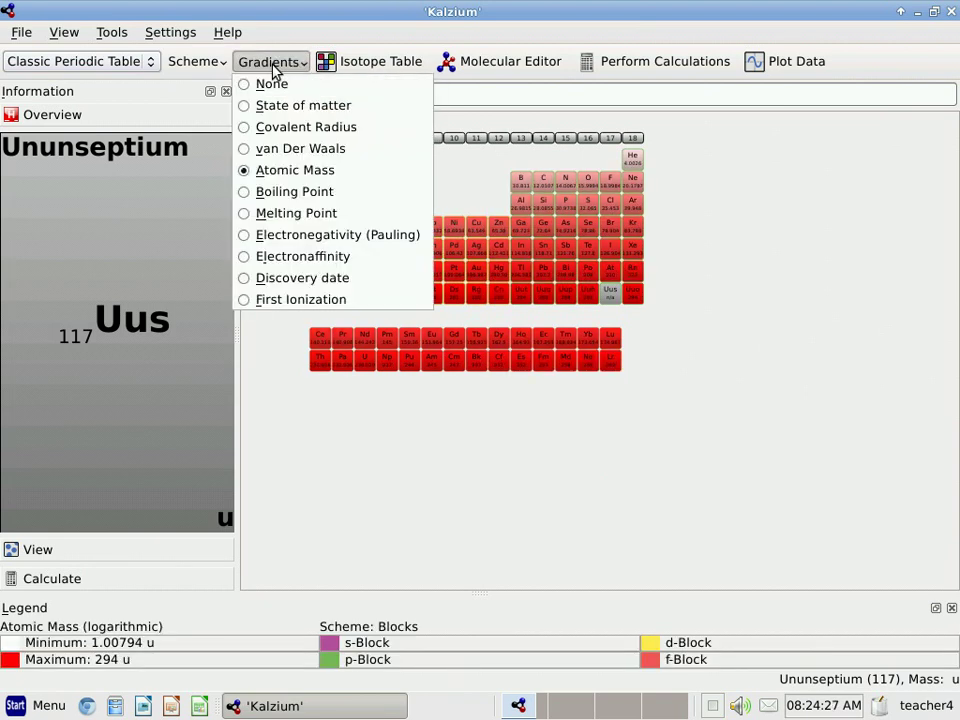
left_click(280, 129)
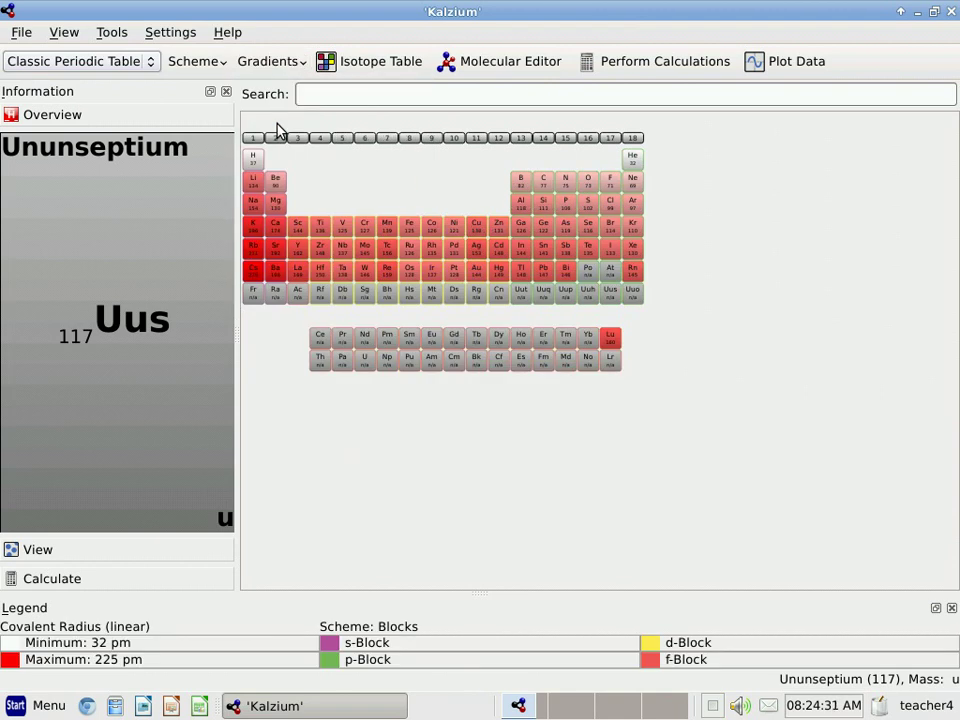
Step: Apply the Discovery date gradient and view the entries of lawrencium and lead
left_click(271, 62)
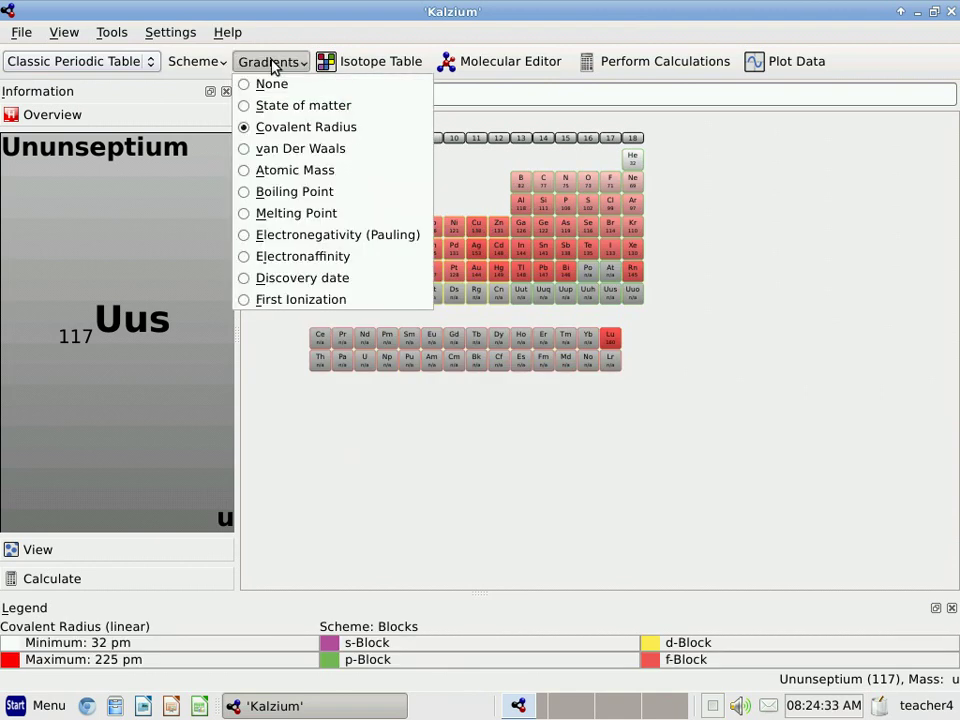
left_click(287, 288)
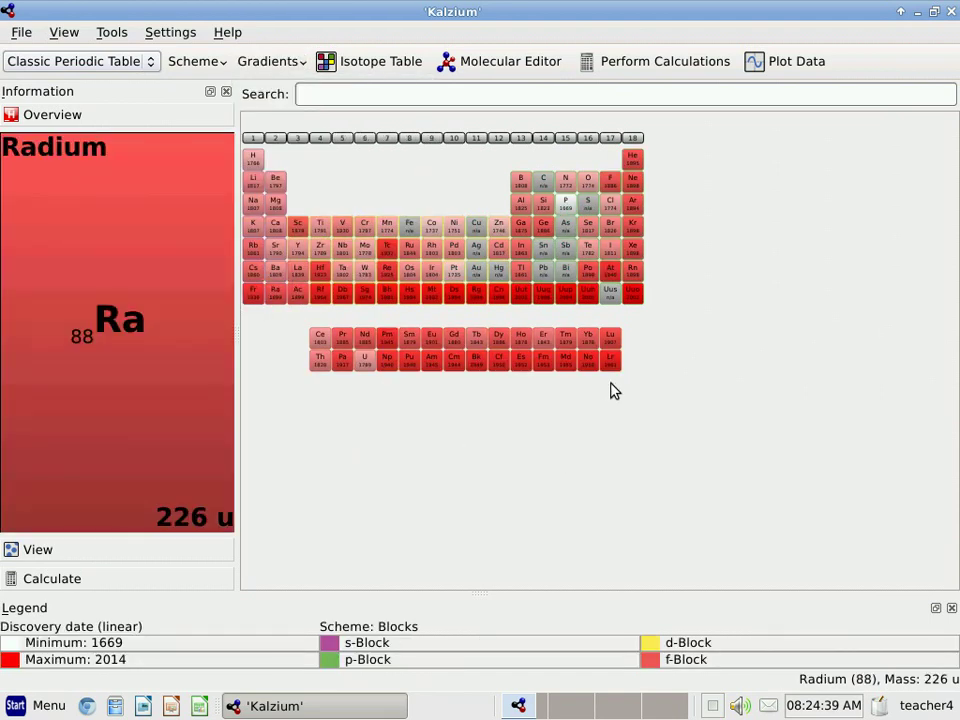
mouse_move(612, 367)
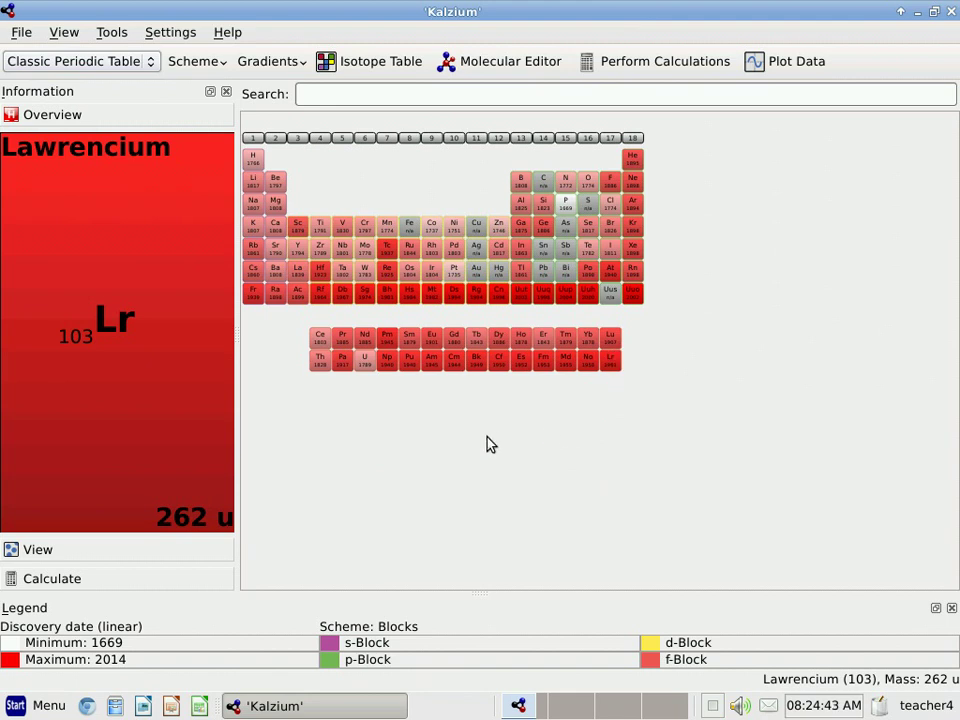
mouse_move(541, 283)
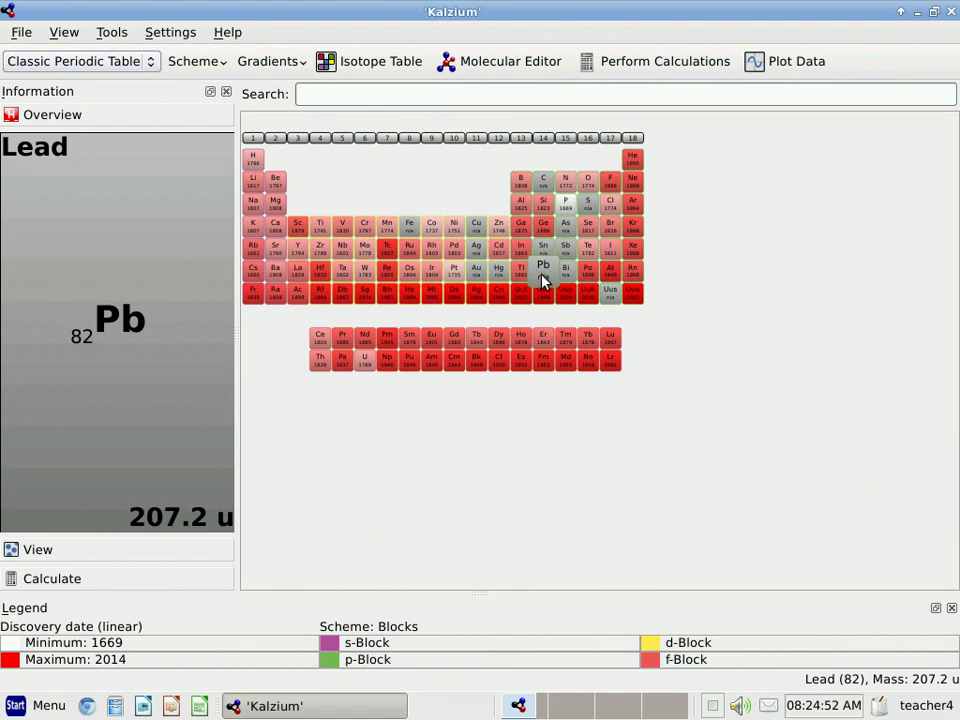
Step: Remove the gradient from the periodic table by setting it to None
left_click(265, 65)
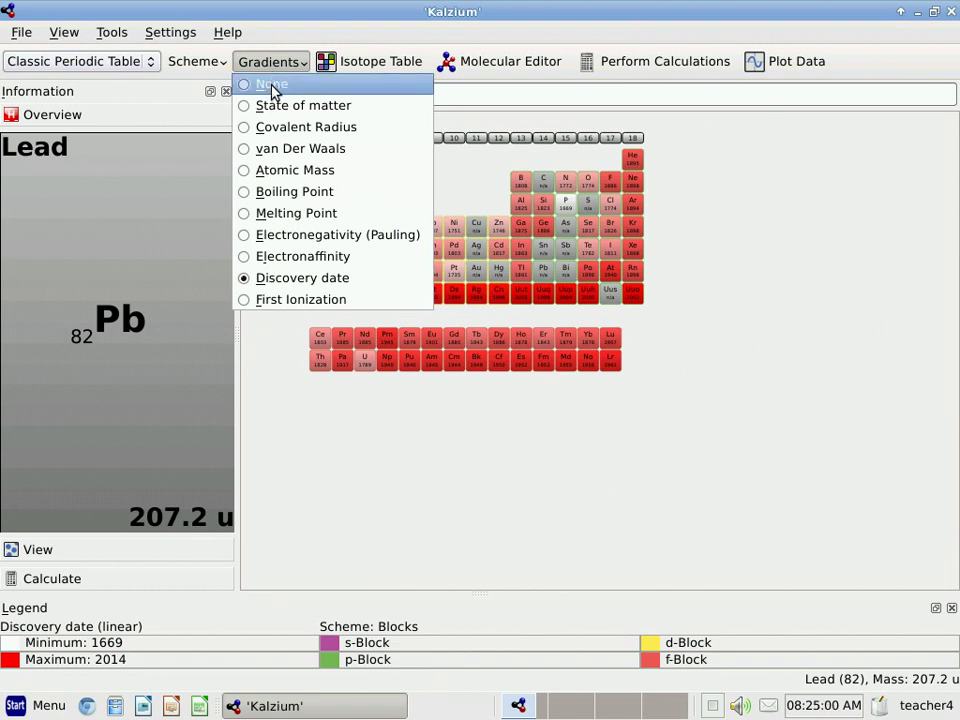
left_click(272, 90)
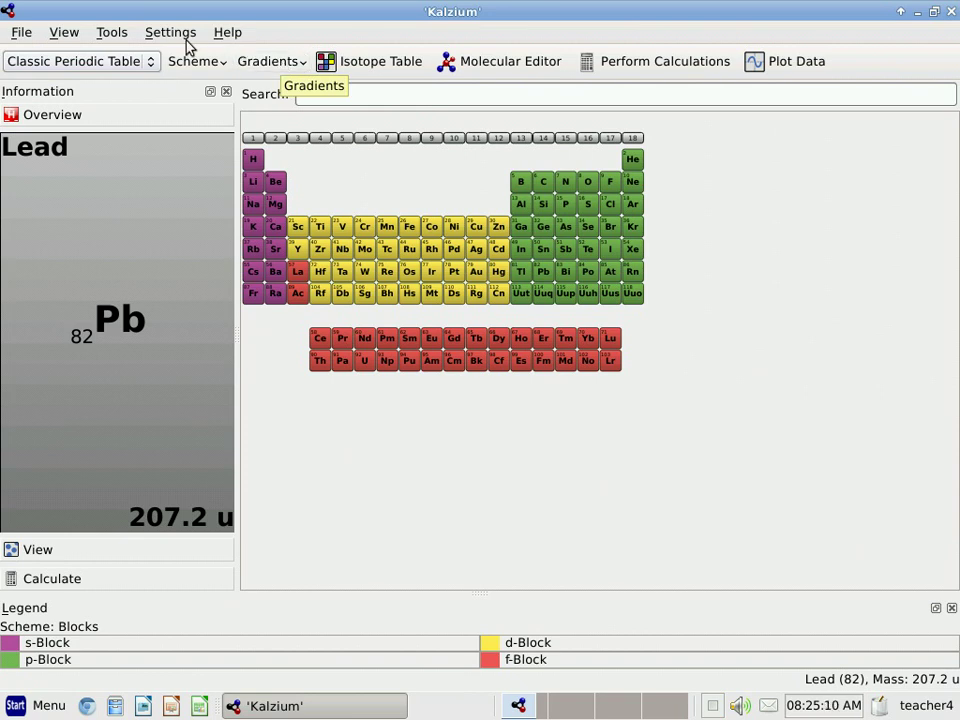
Step: Hide the Information panel and show it again beside the periodic table
left_click(57, 35)
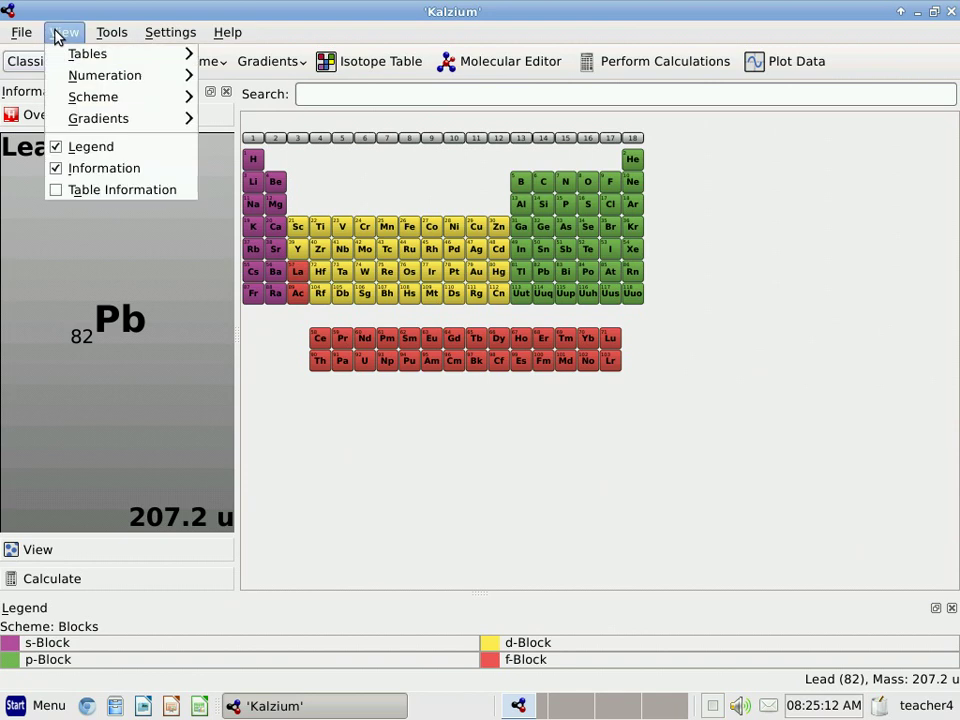
left_click(56, 175)
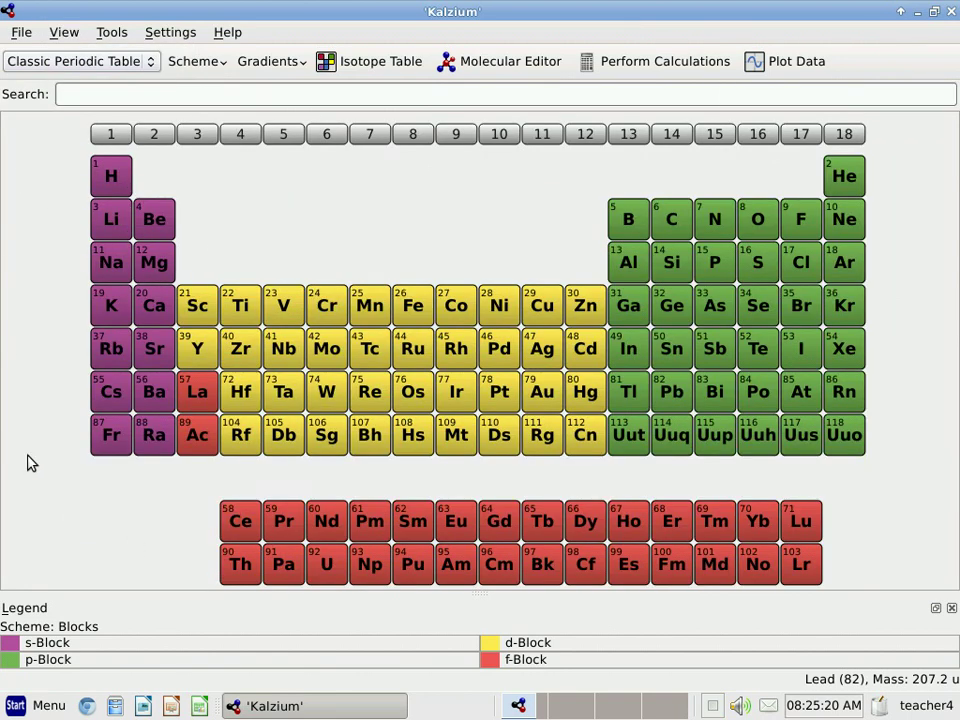
left_click(67, 35)
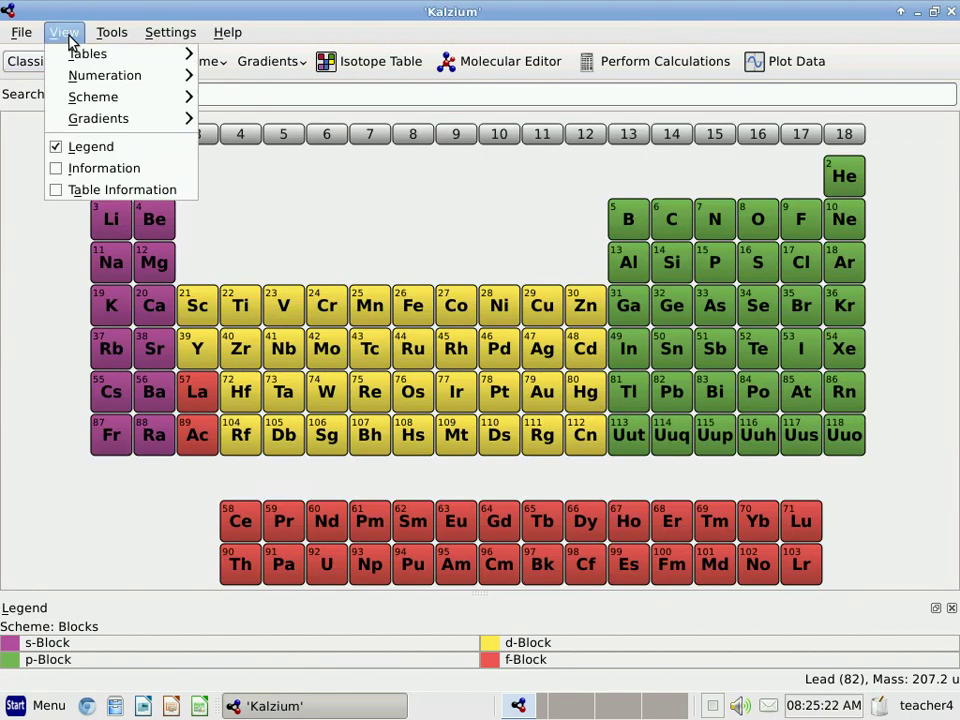
left_click(57, 170)
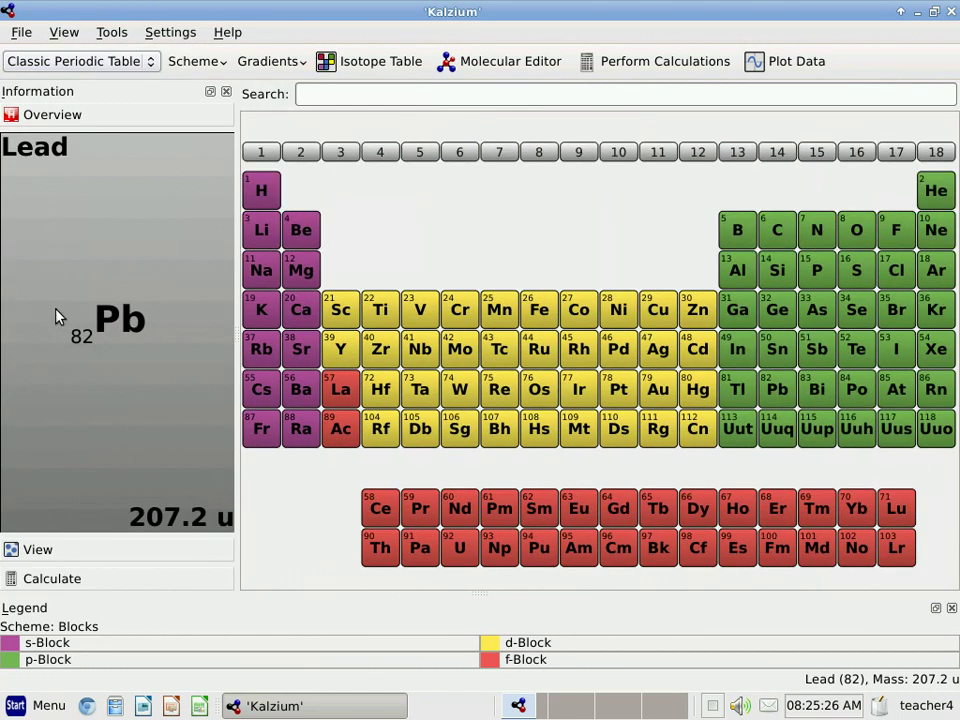
Step: Open the view settings in the Information panel, widened to show them fully, and set the gradient to Discovery date
left_click(38, 551)
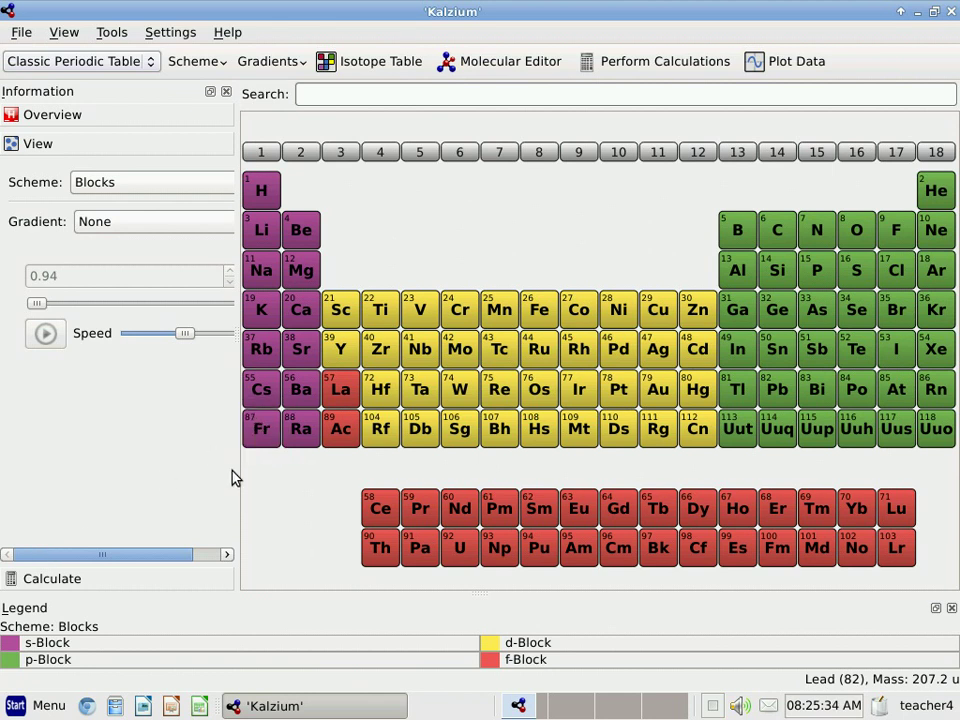
left_click_drag(237, 473, 278, 481)
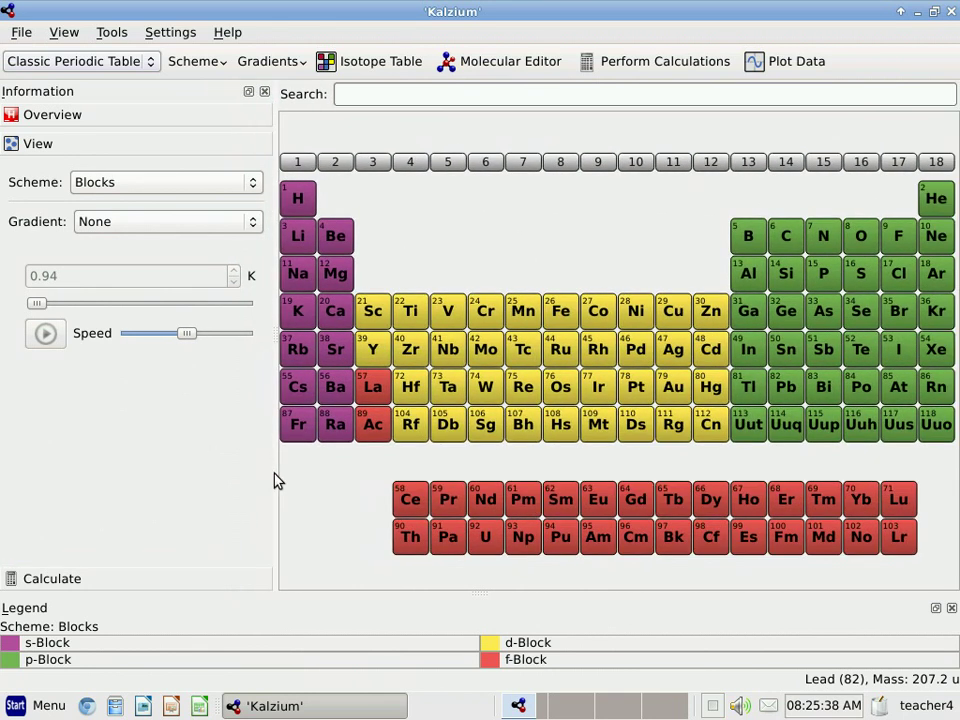
left_click(253, 230)
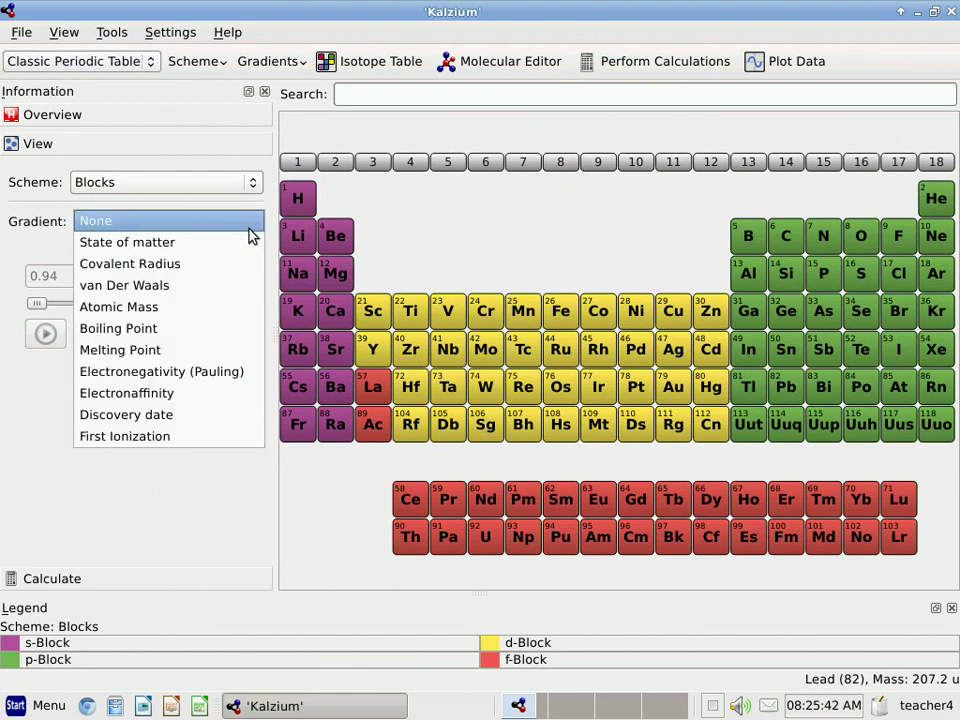
left_click(163, 416)
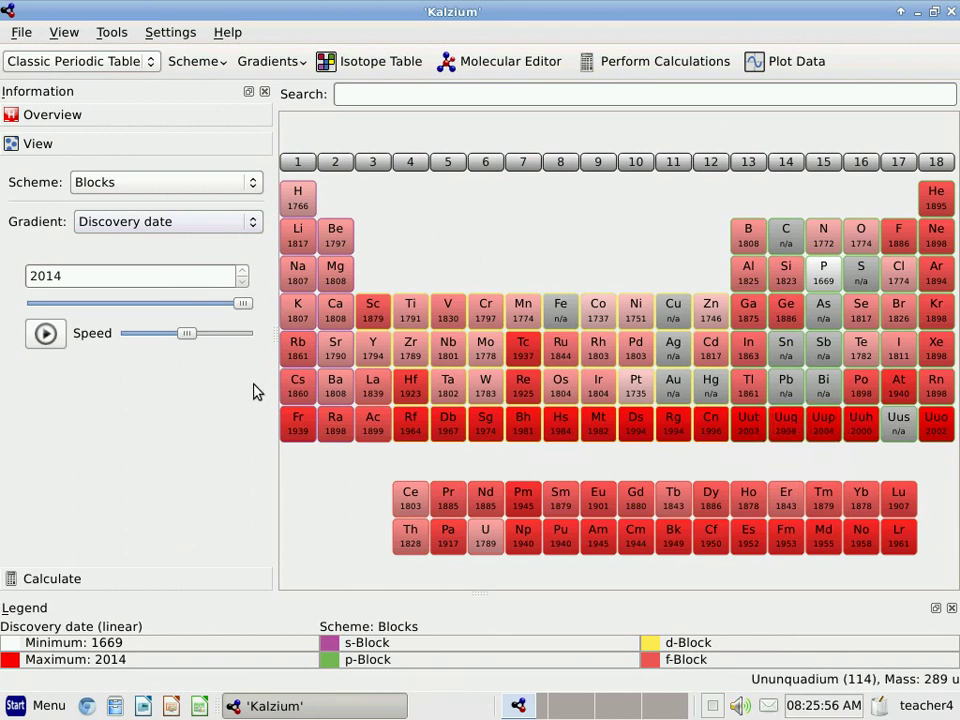
Step: Move the discovery year down to 1669, up to 1931 and 2012, and back to 1669
left_click_drag(247, 312, 29, 297)
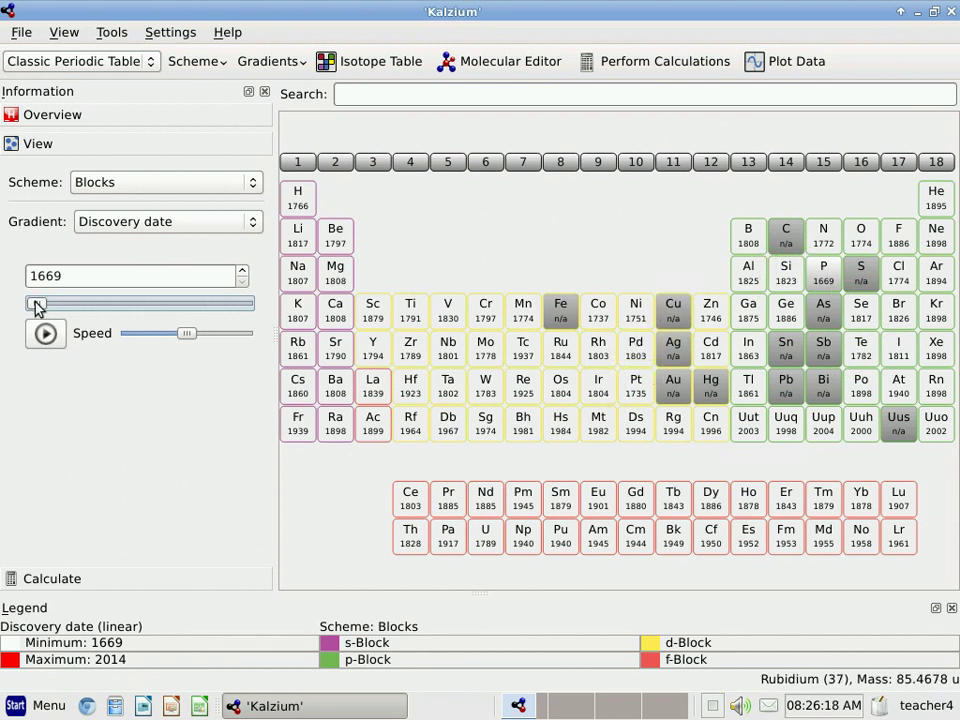
left_click_drag(35, 300, 194, 313)
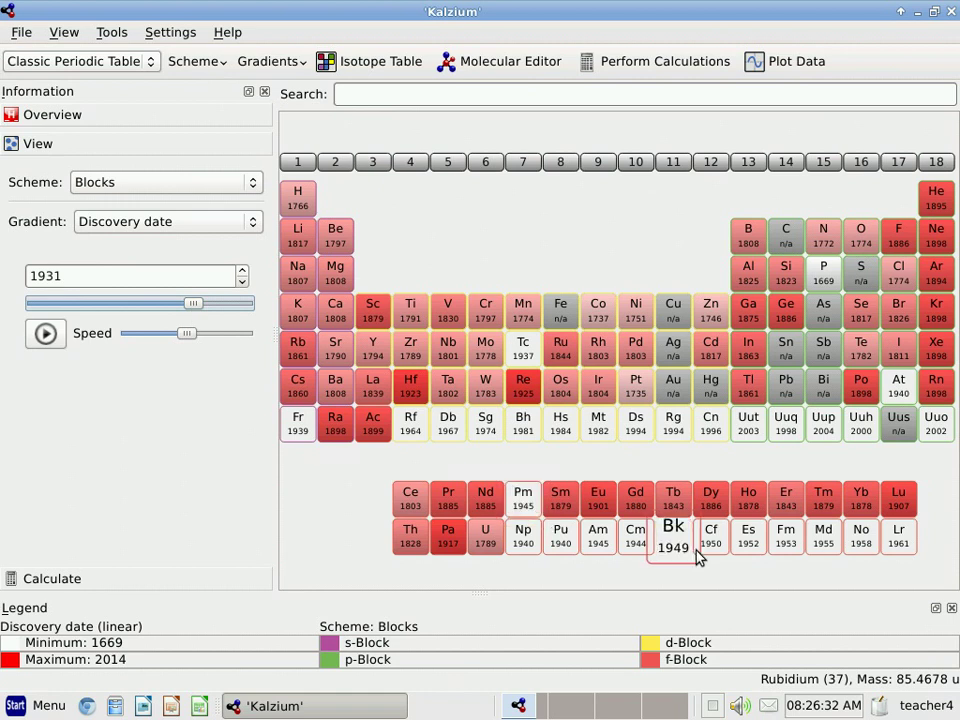
left_click_drag(194, 309, 254, 311)
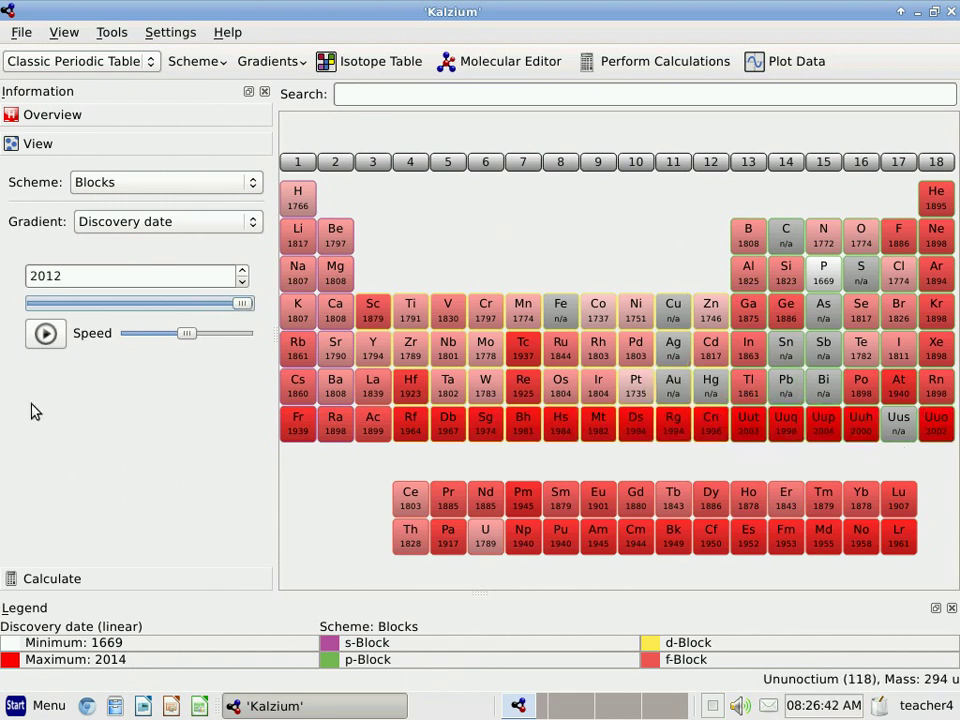
left_click_drag(243, 308, 26, 303)
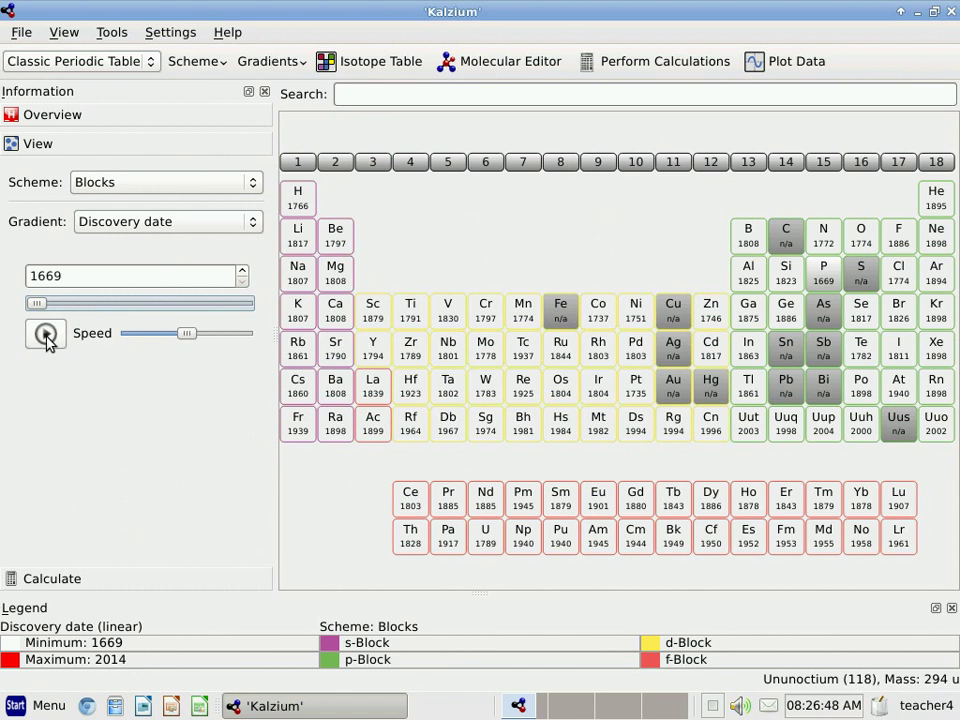
Step: Play the discovery date animation from 1669, and play the Melting Point gradient's animation with its speed increased
left_click(45, 334)
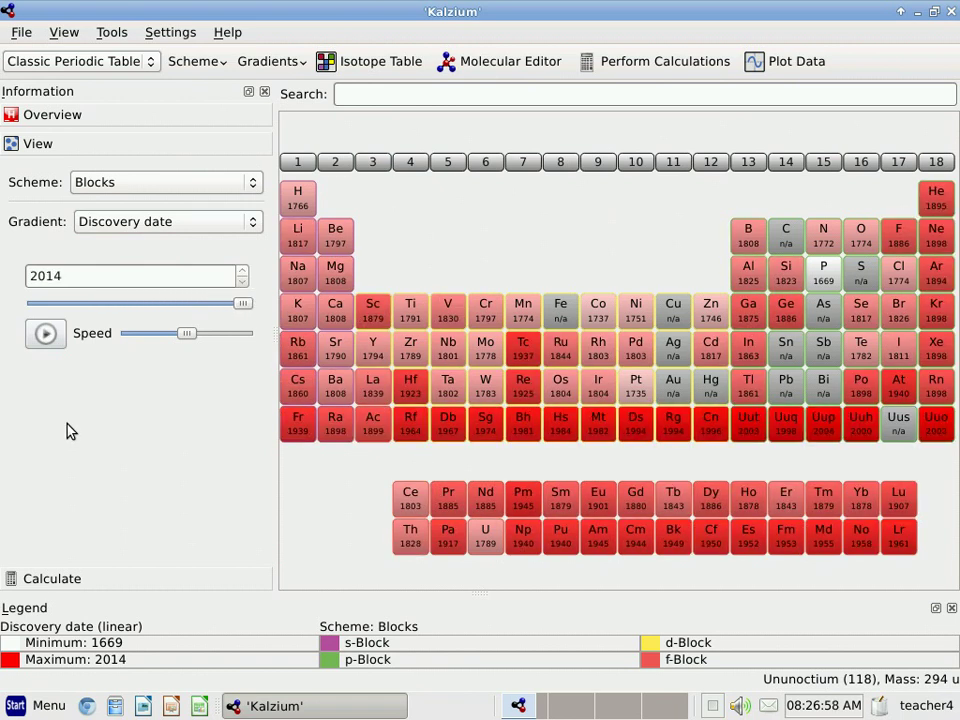
left_click(253, 228)
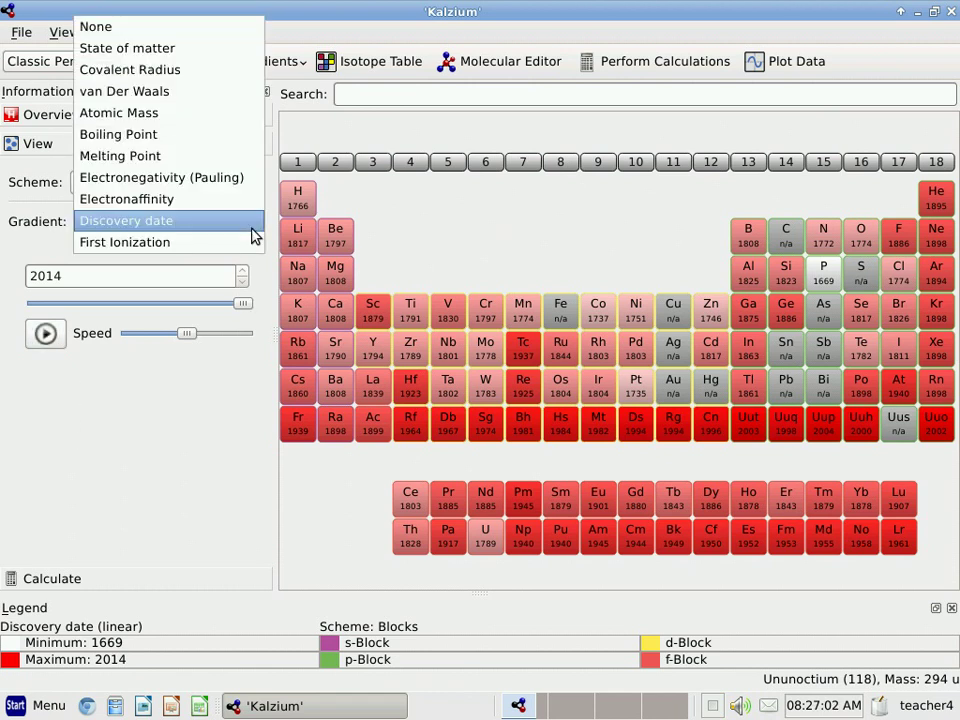
left_click(141, 160)
left_click(46, 335)
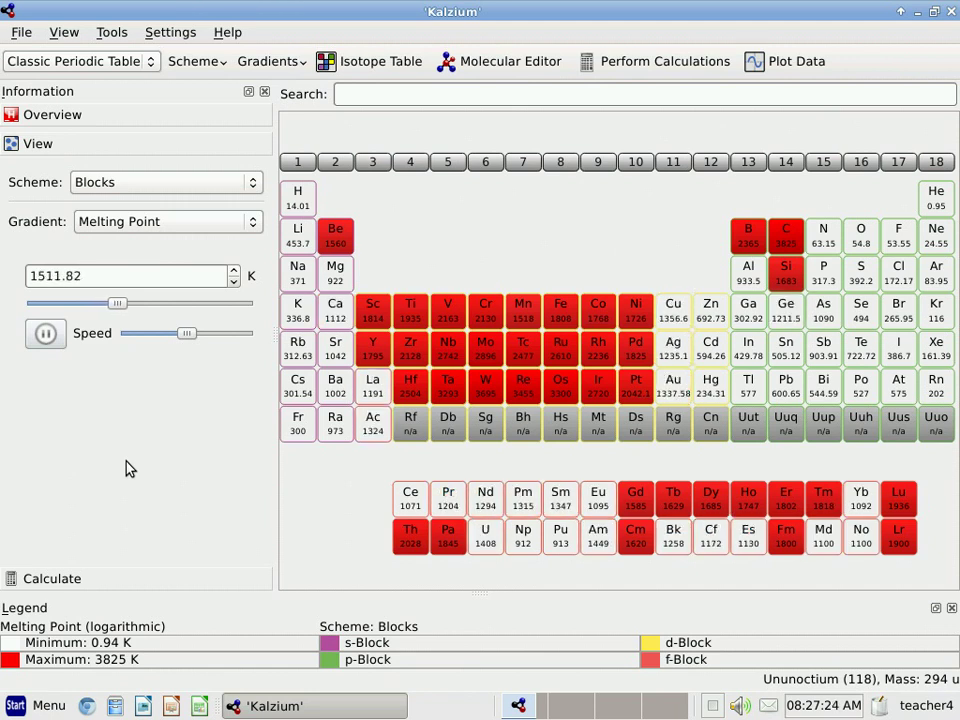
left_click(216, 339)
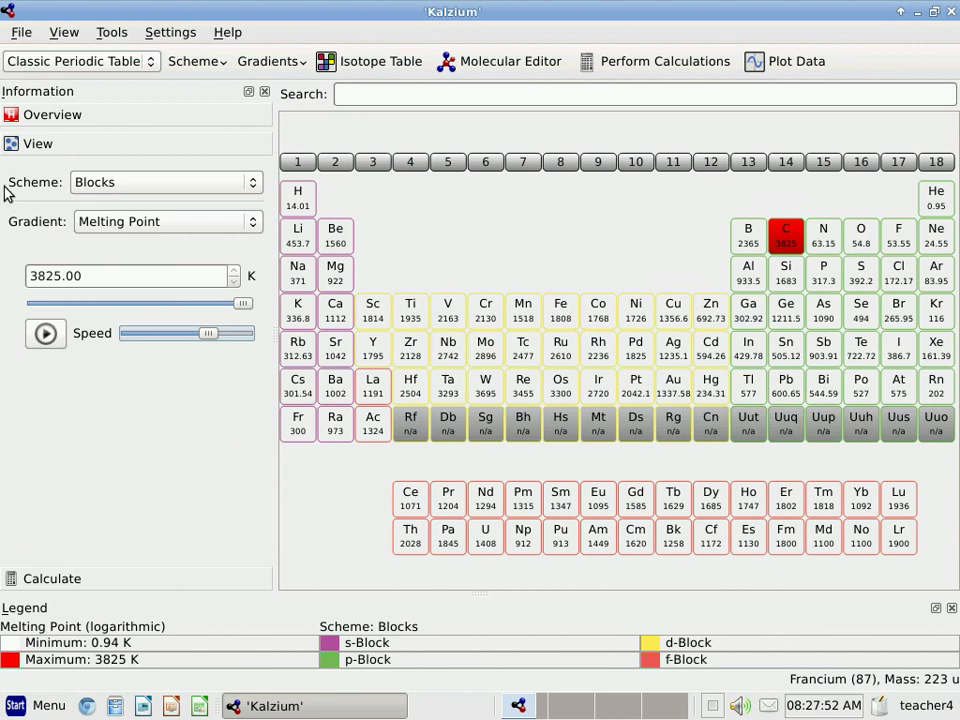
Step: Set the gradient to State of matter and play its temperature animation, pausing it at about 4432 K
left_click(254, 228)
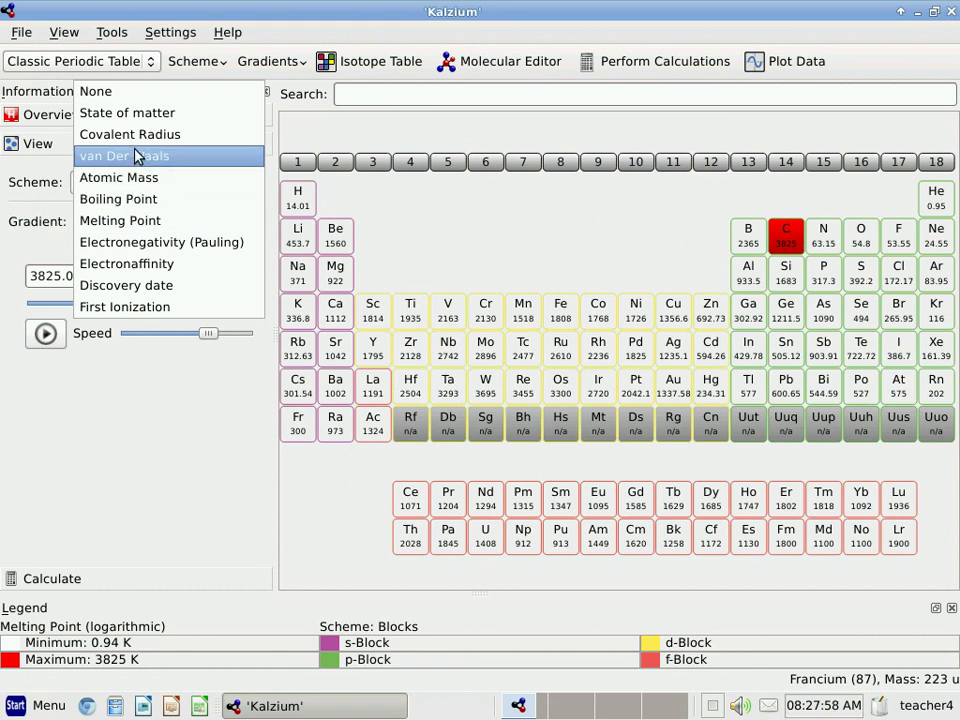
left_click(140, 115)
left_click(43, 336)
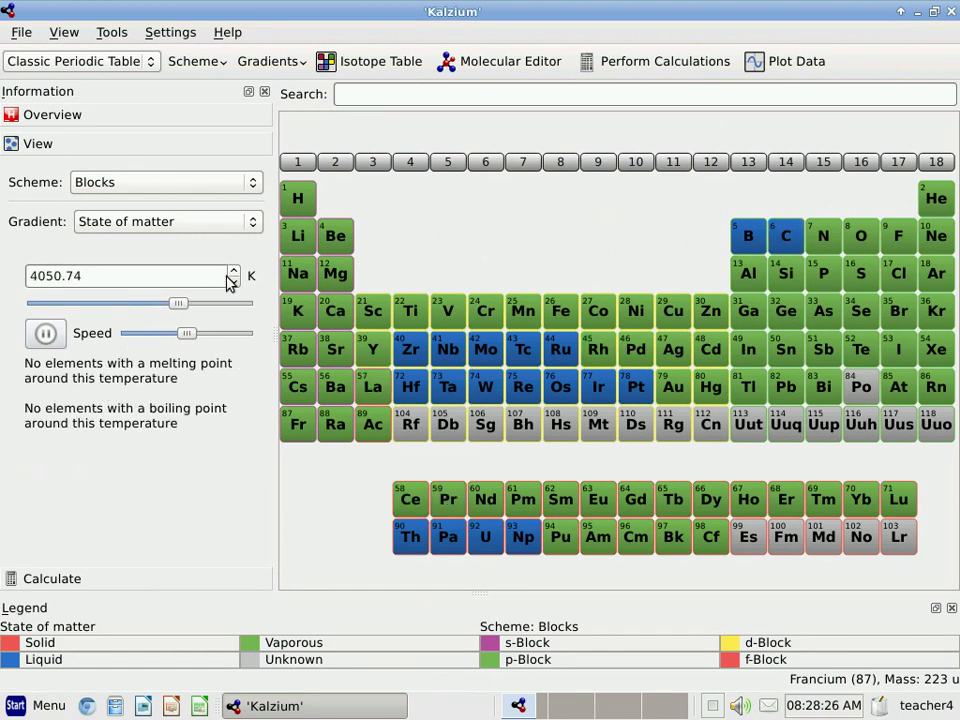
left_click(47, 334)
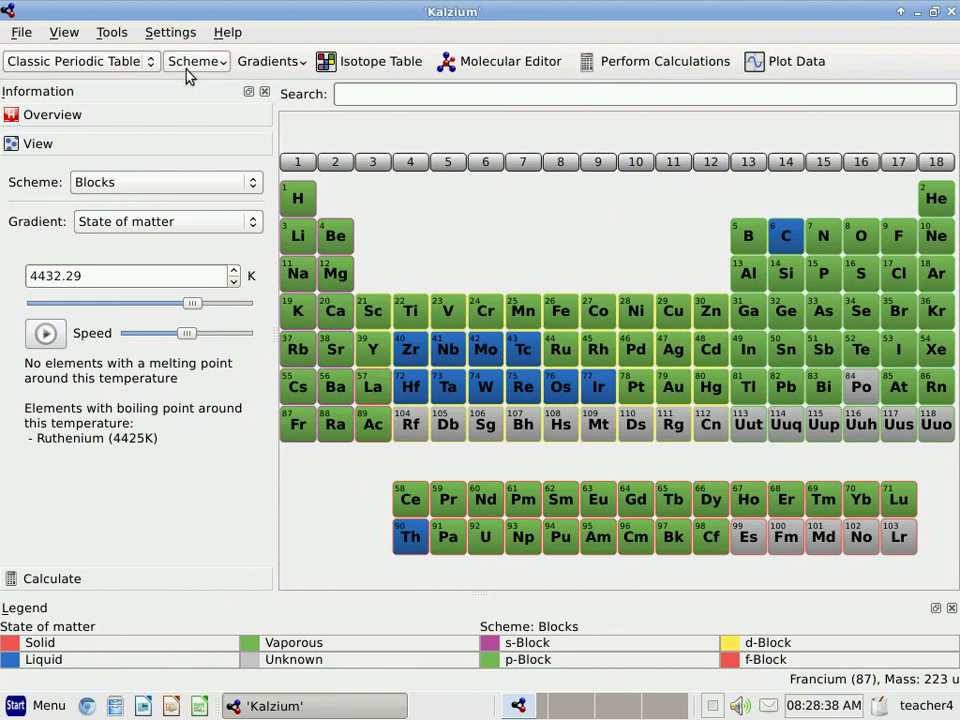
Step: Remove the gradient by setting it to None, and hide the Information panel
left_click(270, 63)
left_click(267, 87)
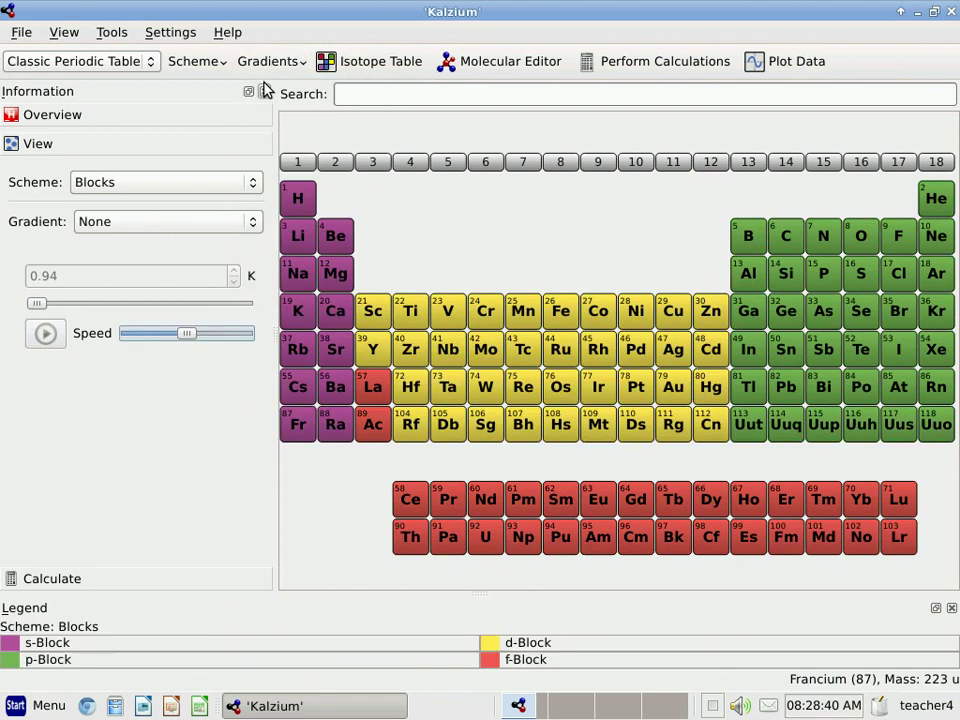
left_click(66, 33)
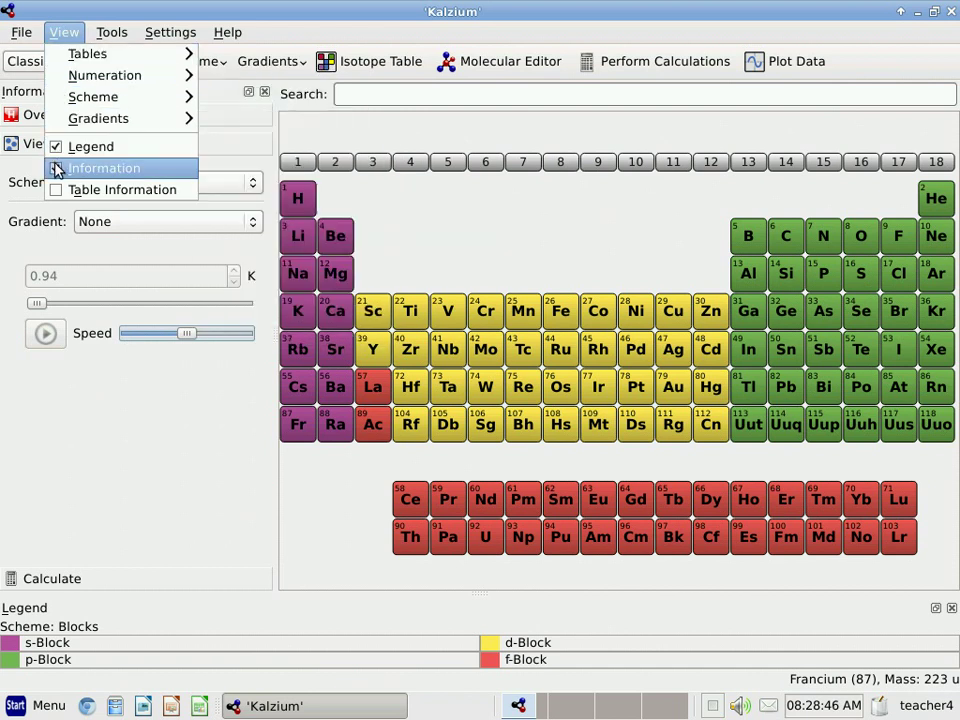
left_click(72, 34)
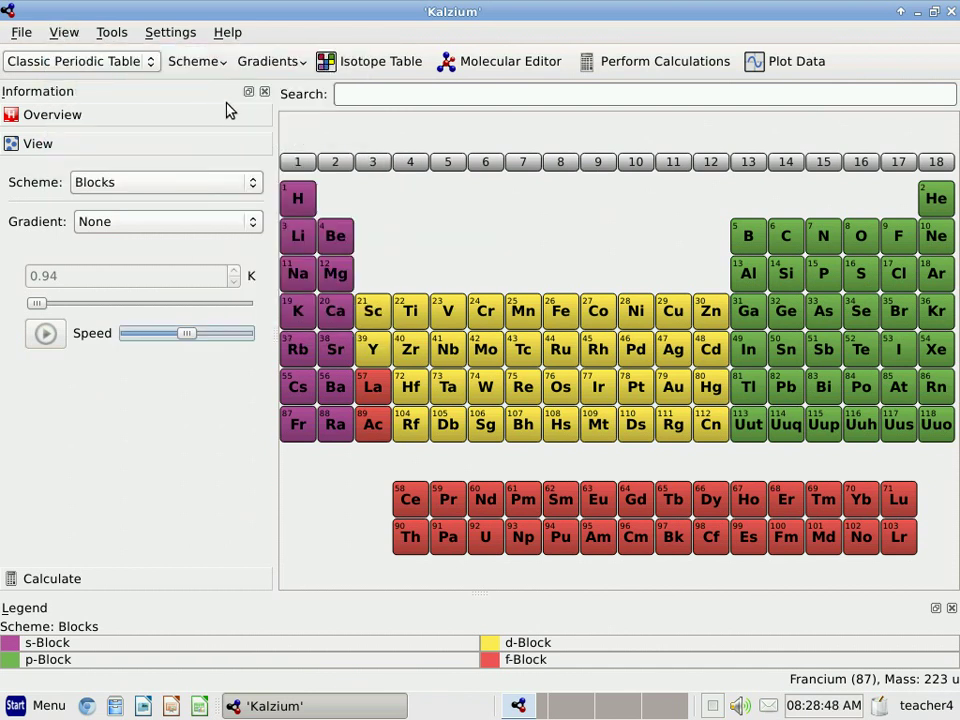
left_click(264, 92)
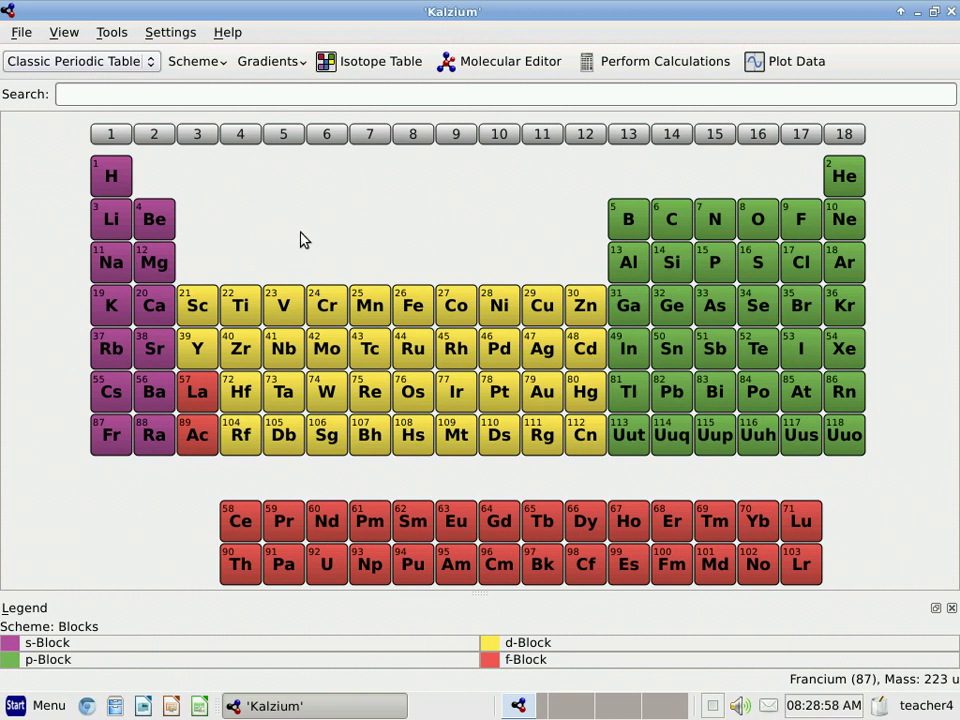
Step: Open carbon's details and examine its data overview, atom model, isotopes, miscellaneous facts, spectrum and extra information
left_click(674, 221)
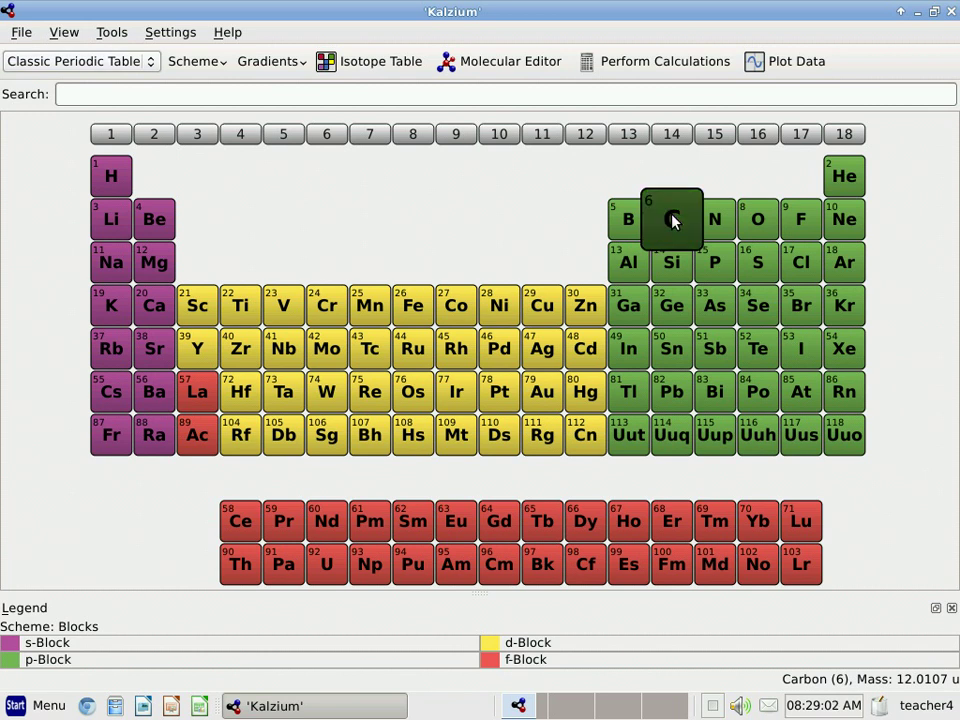
left_click(674, 221)
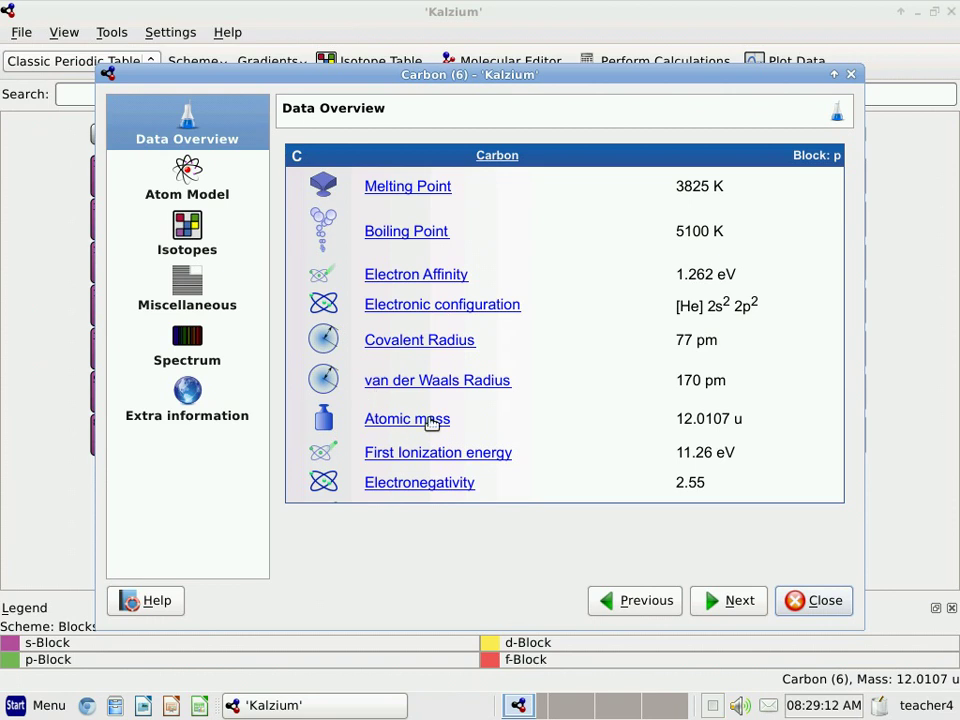
left_click(190, 180)
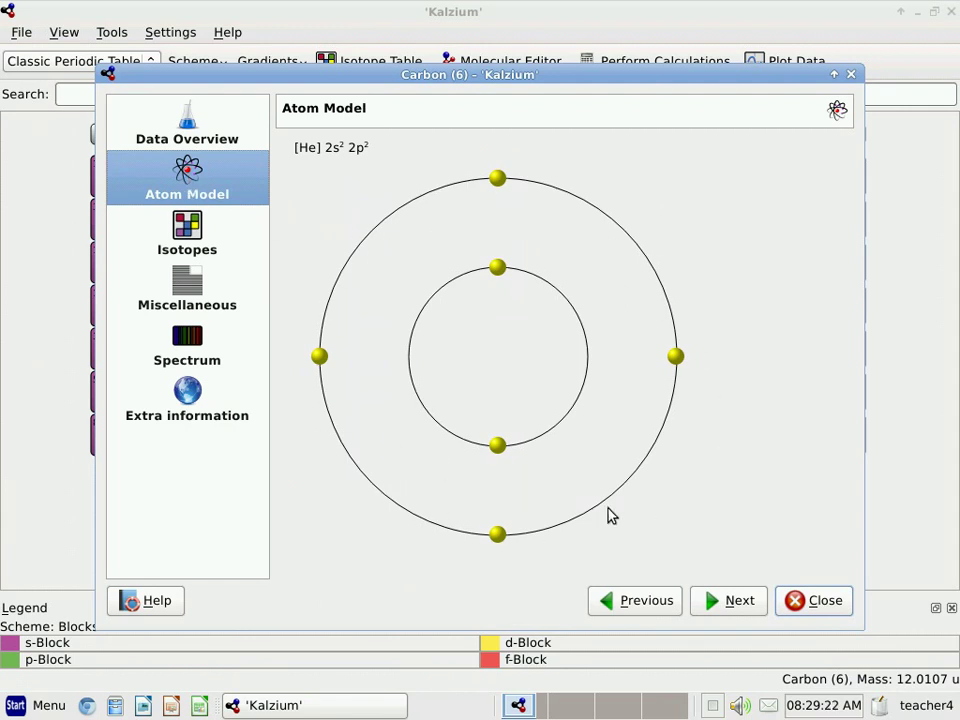
left_click(196, 234)
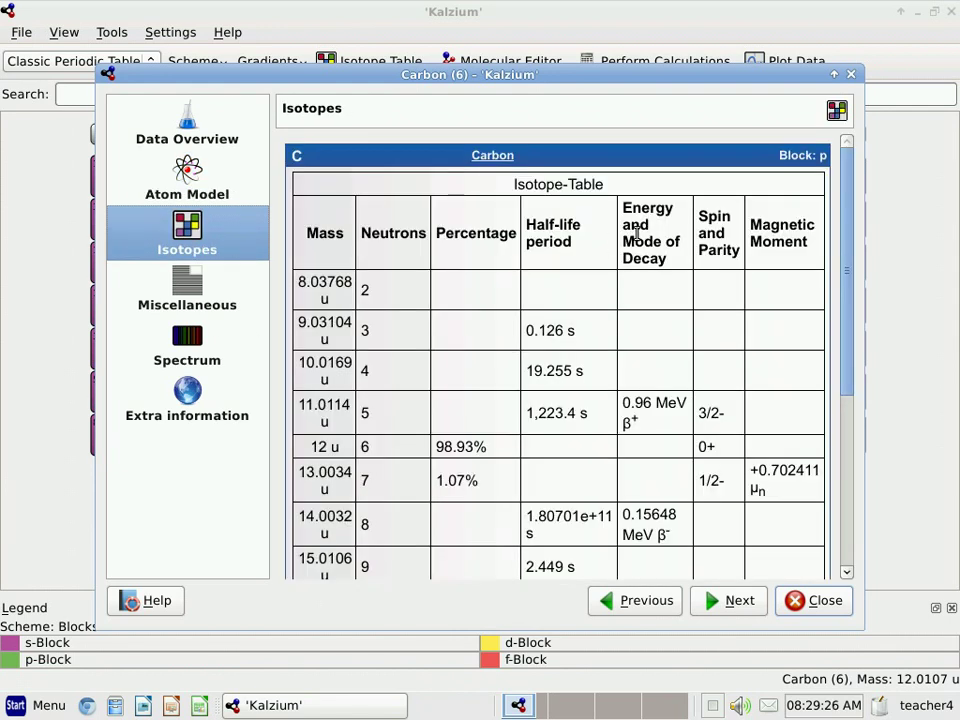
mouse_move(851, 287)
left_mouse_down()
mouse_move(851, 499)
mouse_move(842, 298)
left_mouse_up()
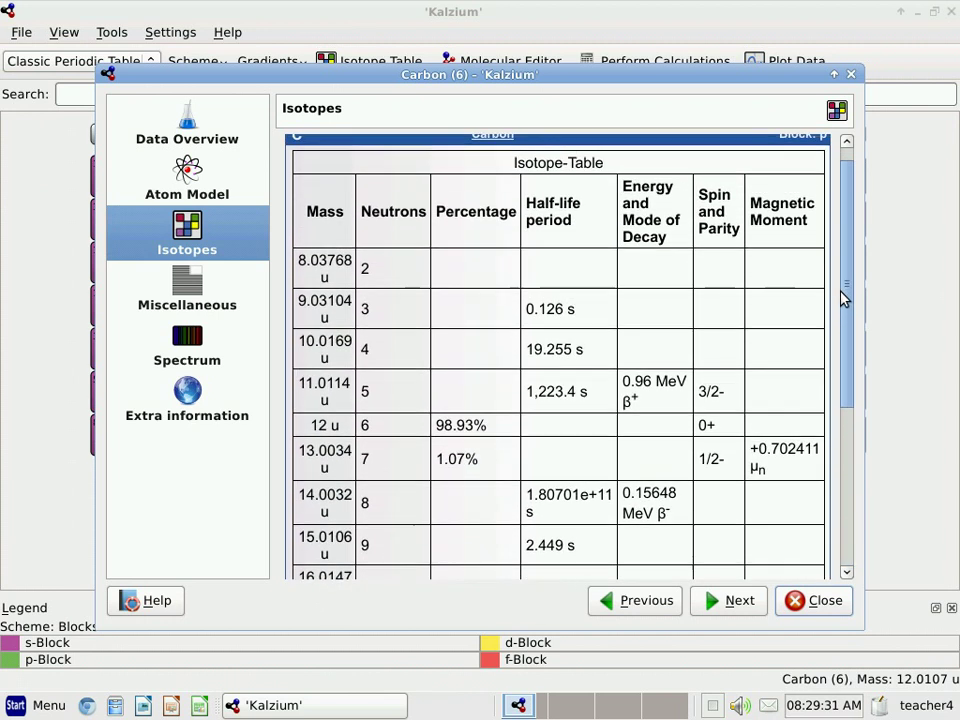
left_click(186, 289)
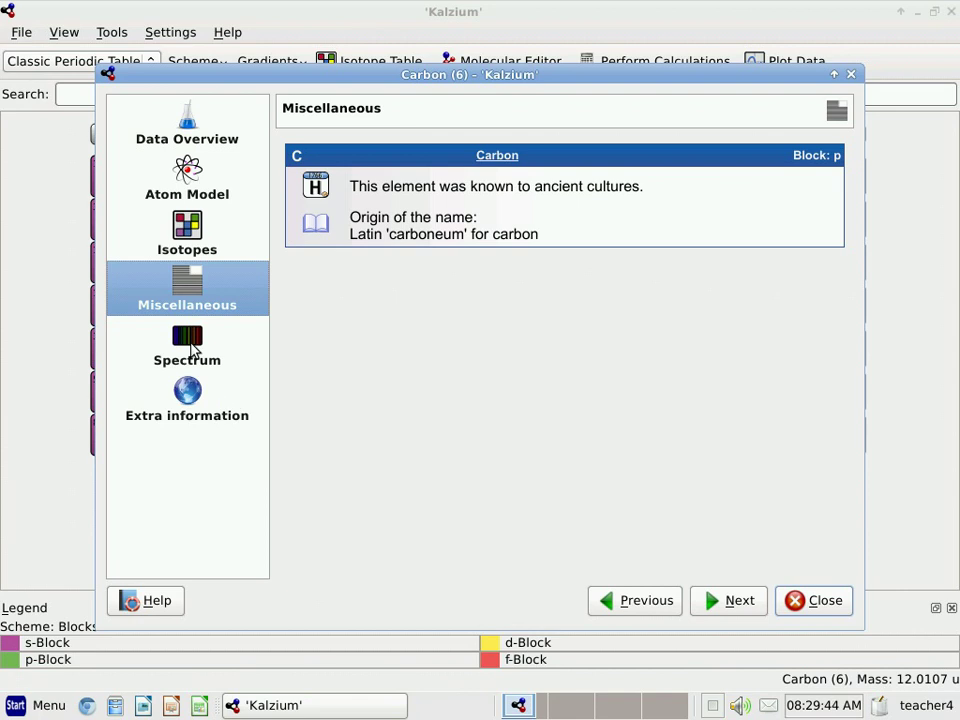
left_click(192, 346)
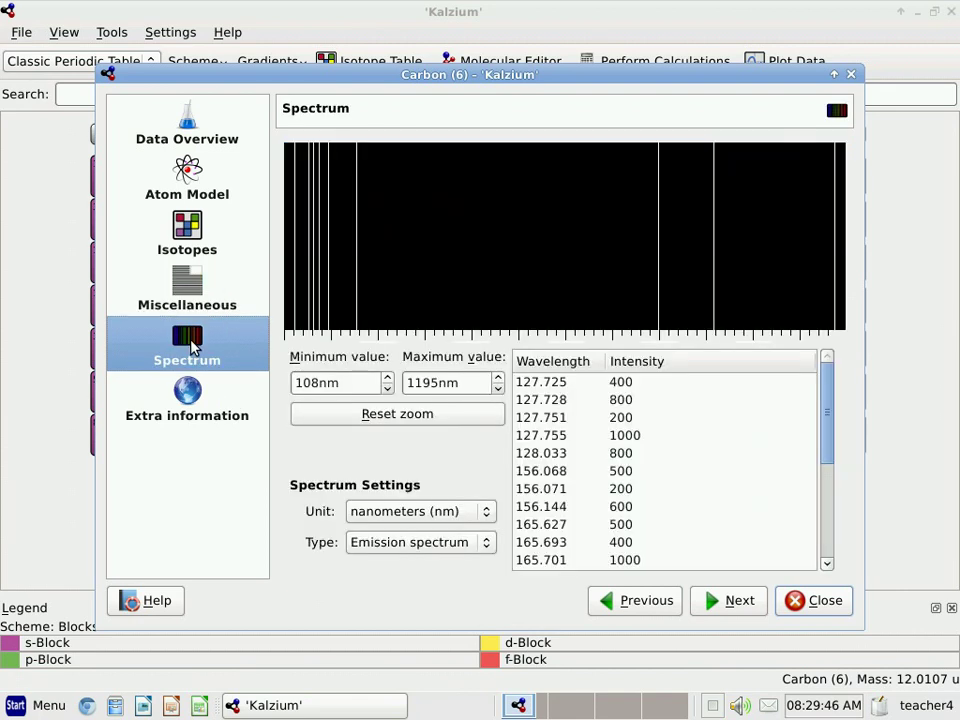
left_click(189, 391)
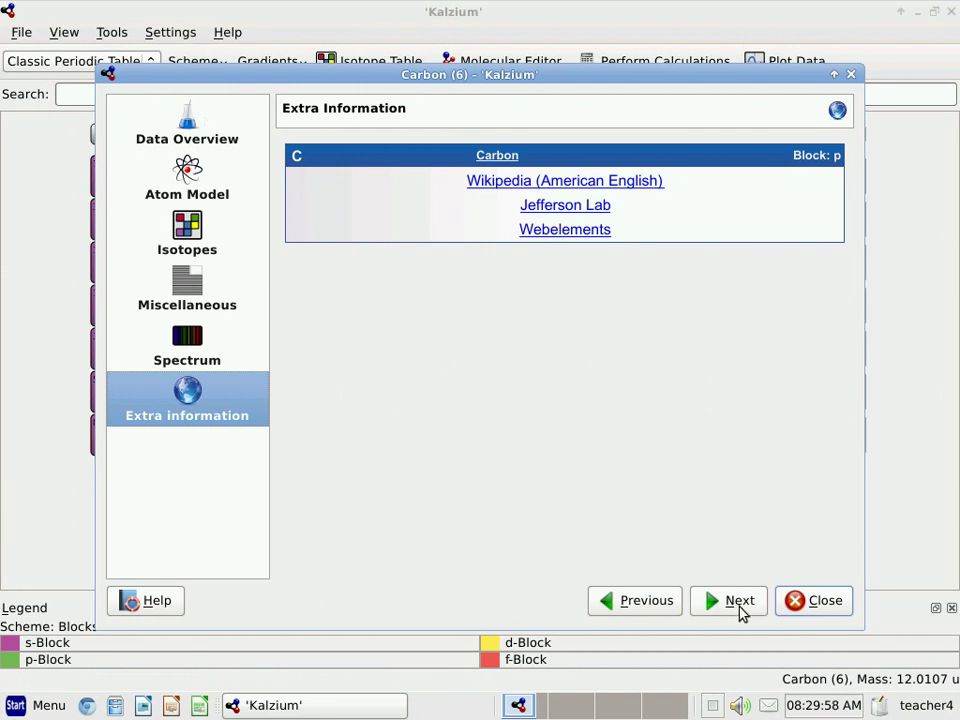
Step: Advance from carbon through nitrogen to oxygen, and view oxygen's data overview and atom model
left_click(738, 608)
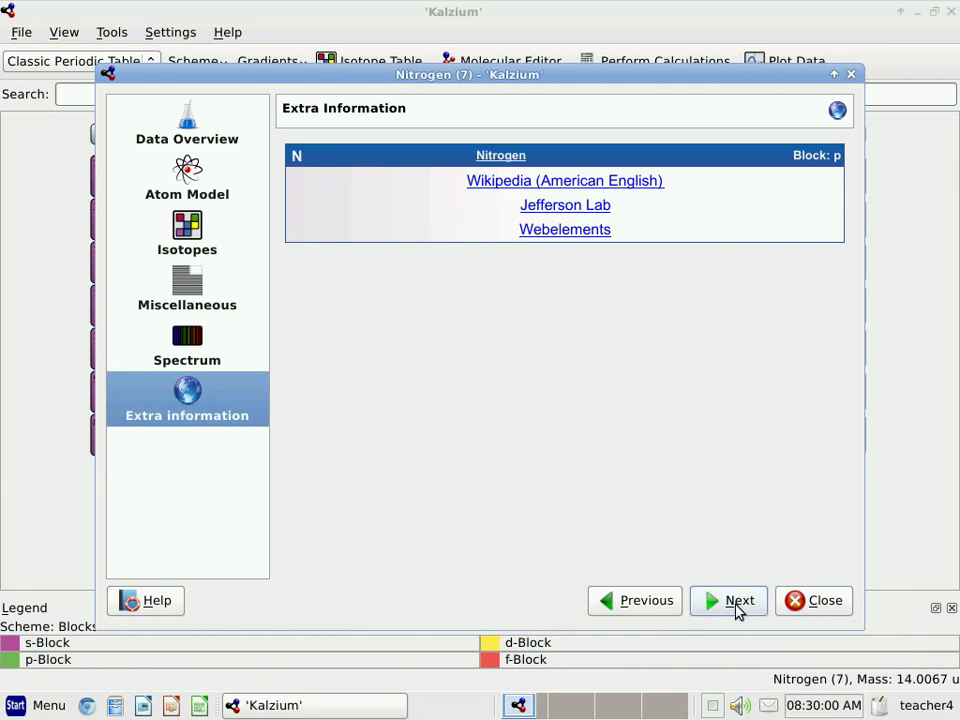
left_click(738, 608)
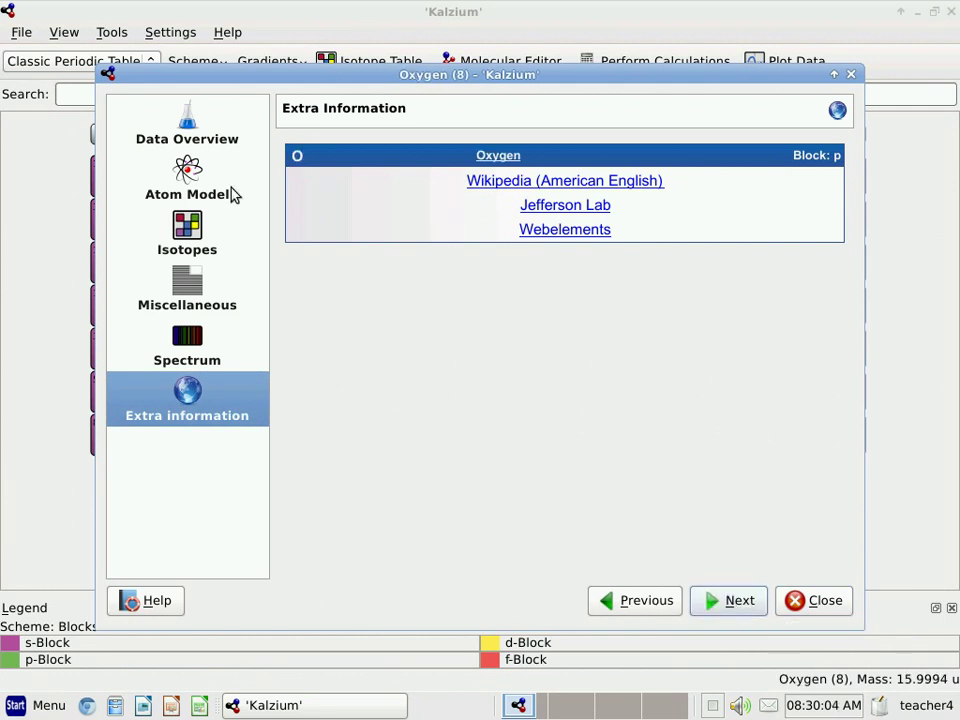
left_click(181, 119)
left_click(184, 168)
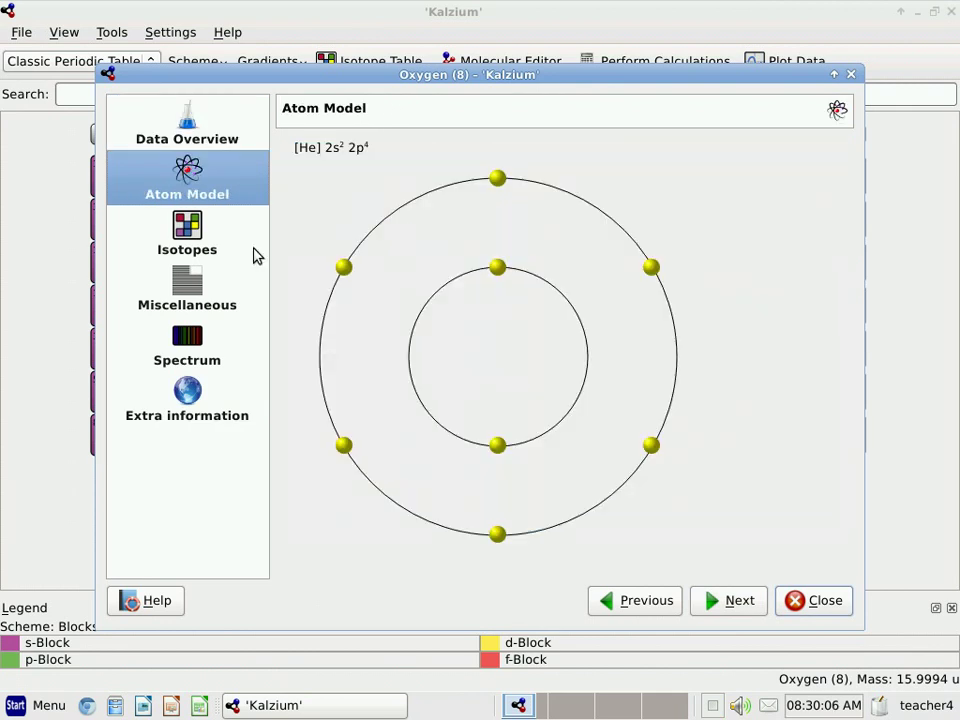
Step: Step through the atom models of the elements from fluorine to phosphorus, and close the element details
left_click(734, 605)
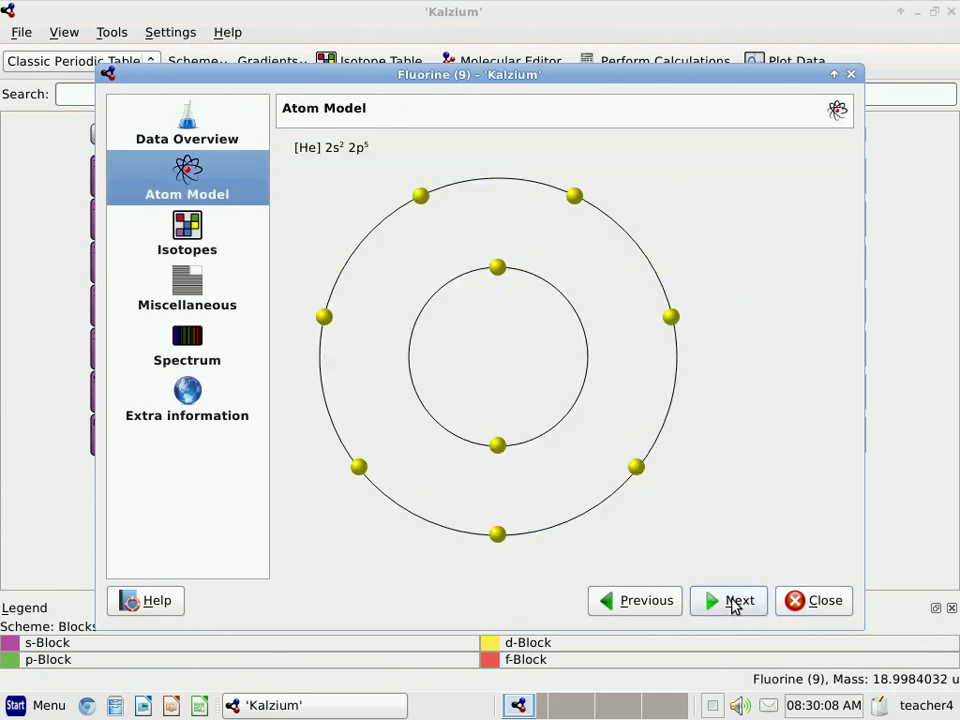
left_click(734, 605)
left_click(735, 606)
left_click(735, 607)
left_click(733, 606)
left_click(733, 606)
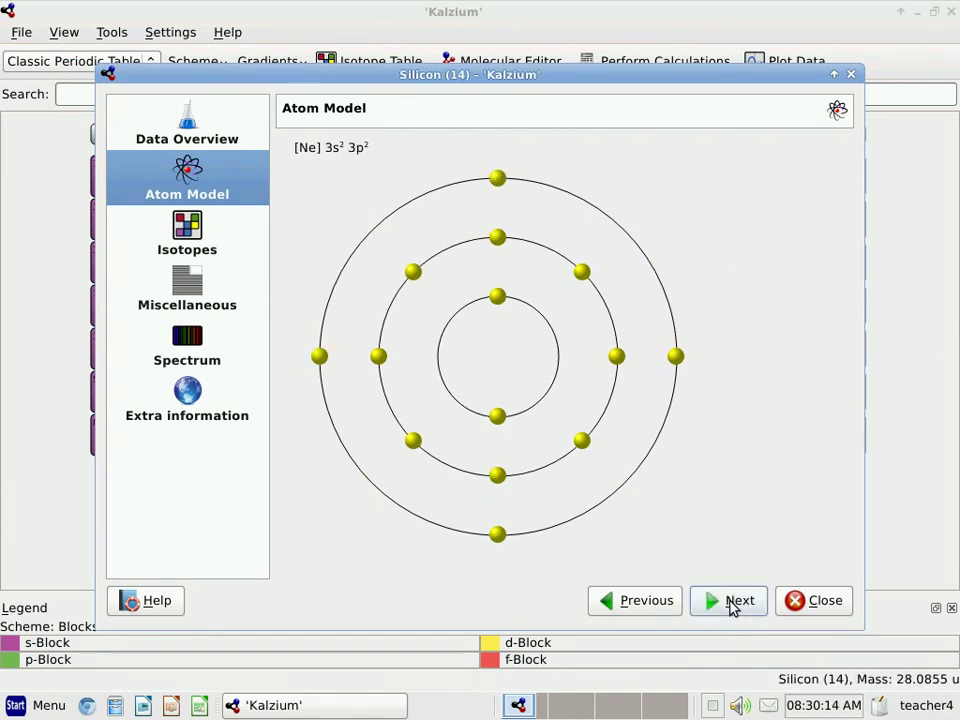
left_click(733, 606)
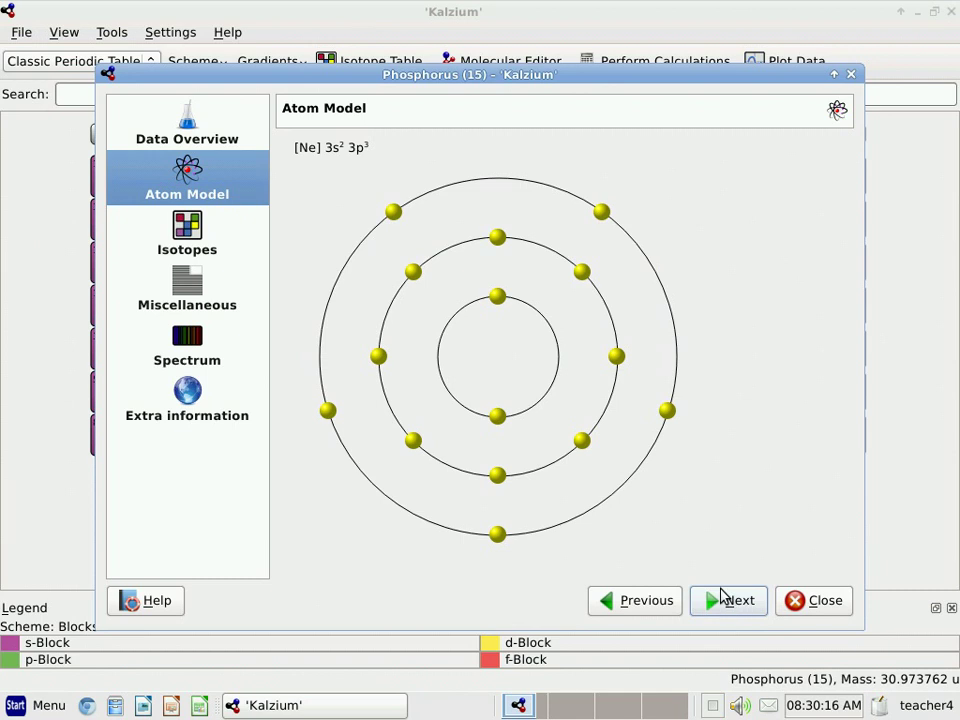
left_click(824, 601)
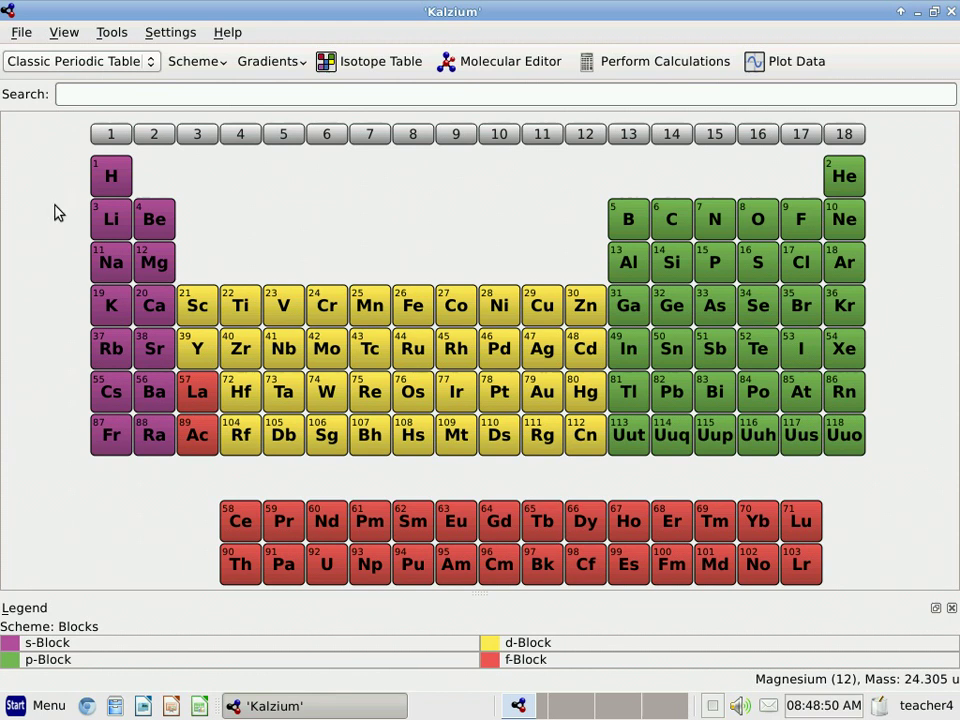
Step: Color the periodic table by the Boiling Point gradient and show the Information panel
left_click(253, 66)
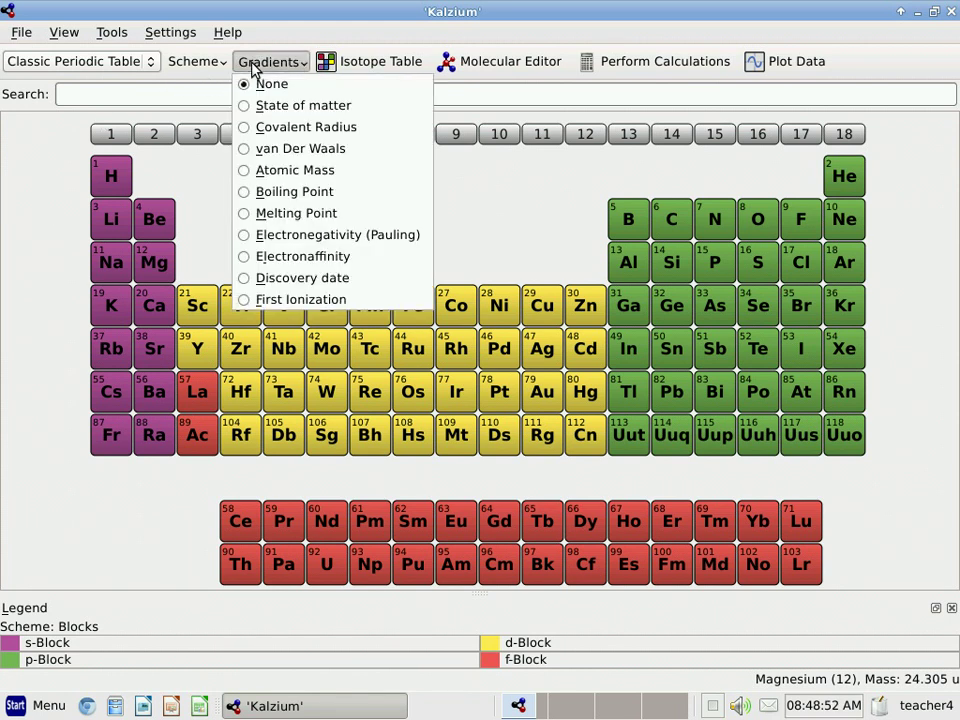
left_click(258, 194)
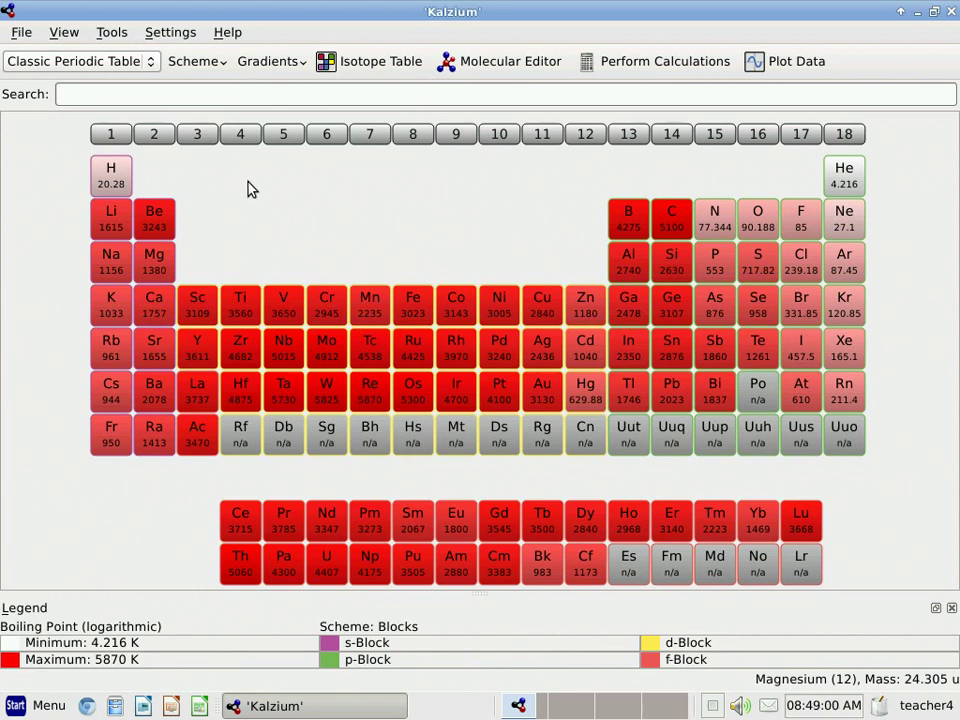
left_click(62, 37)
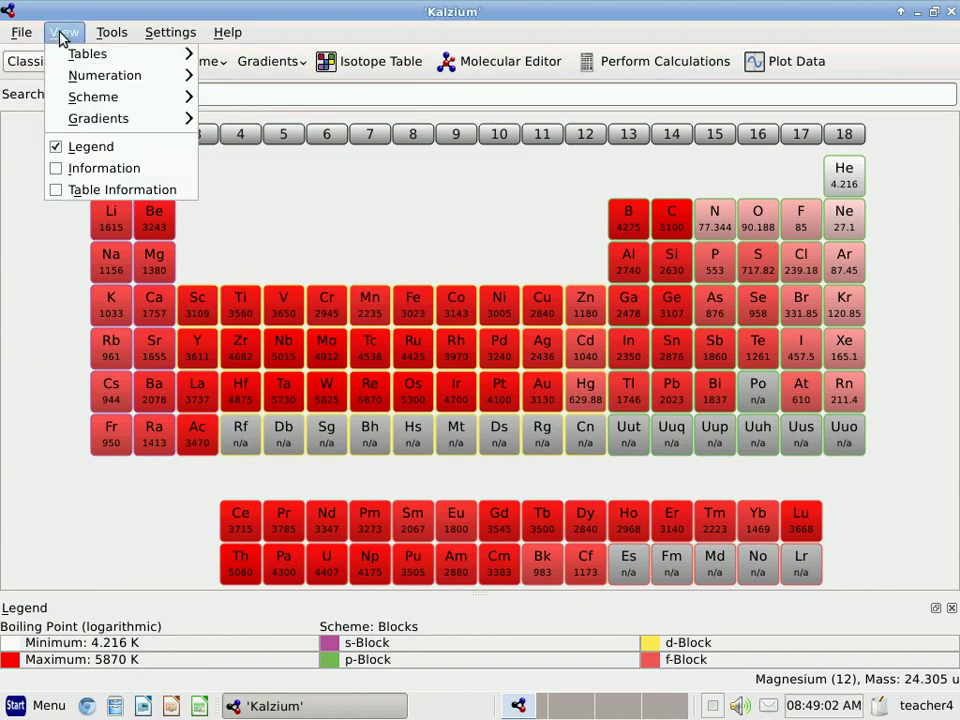
left_click(57, 172)
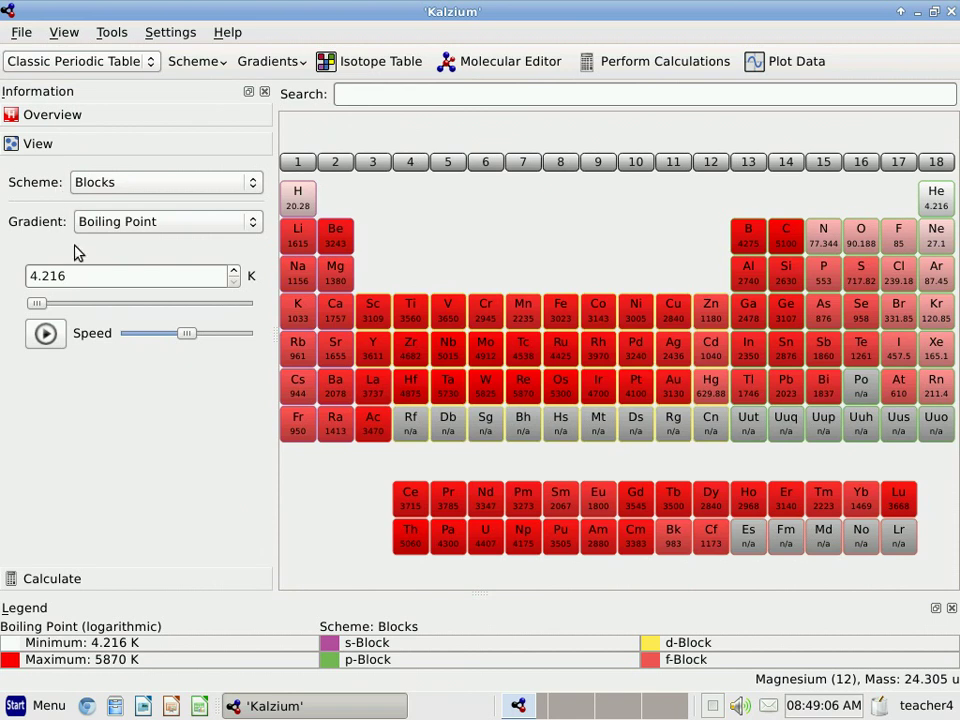
Step: Play the boiling point animation, pause it at about 767 K, and hide the Information panel
left_click(45, 335)
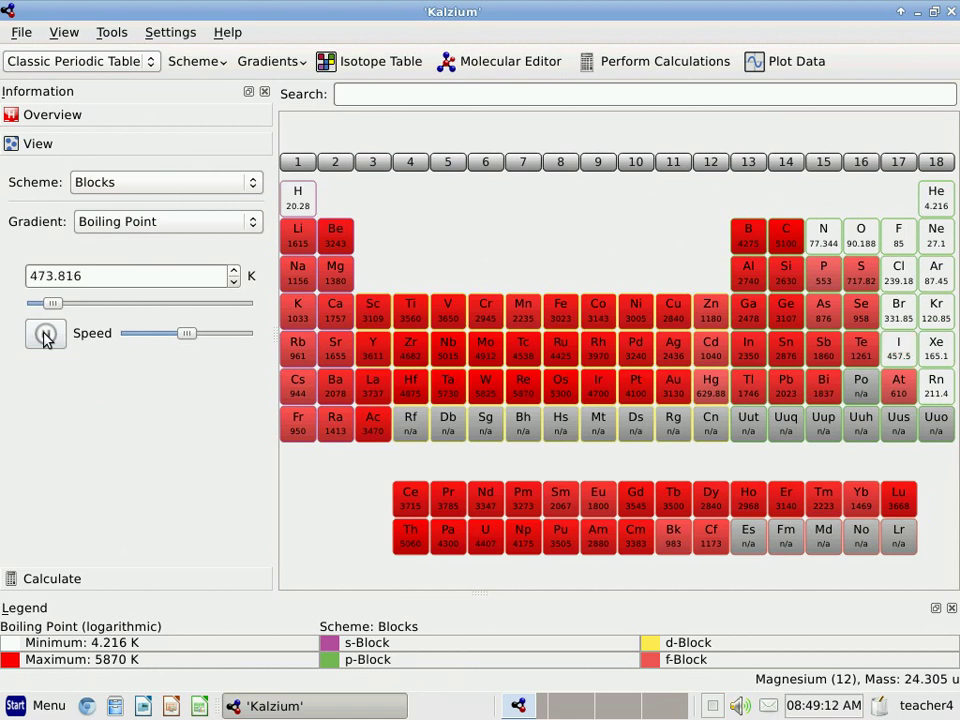
left_click(45, 337)
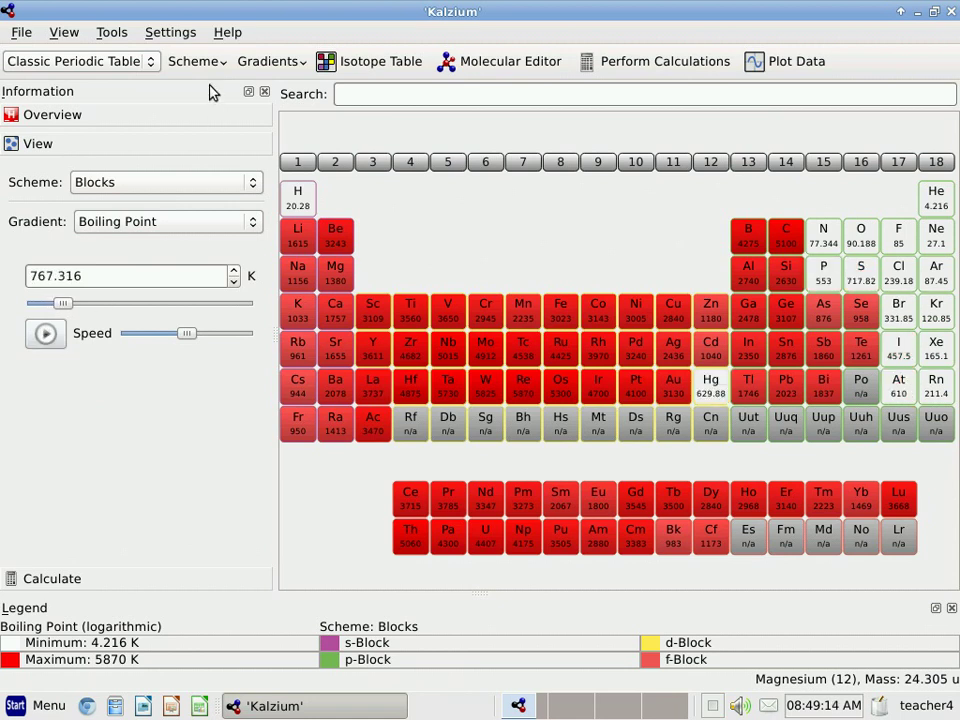
left_click(264, 93)
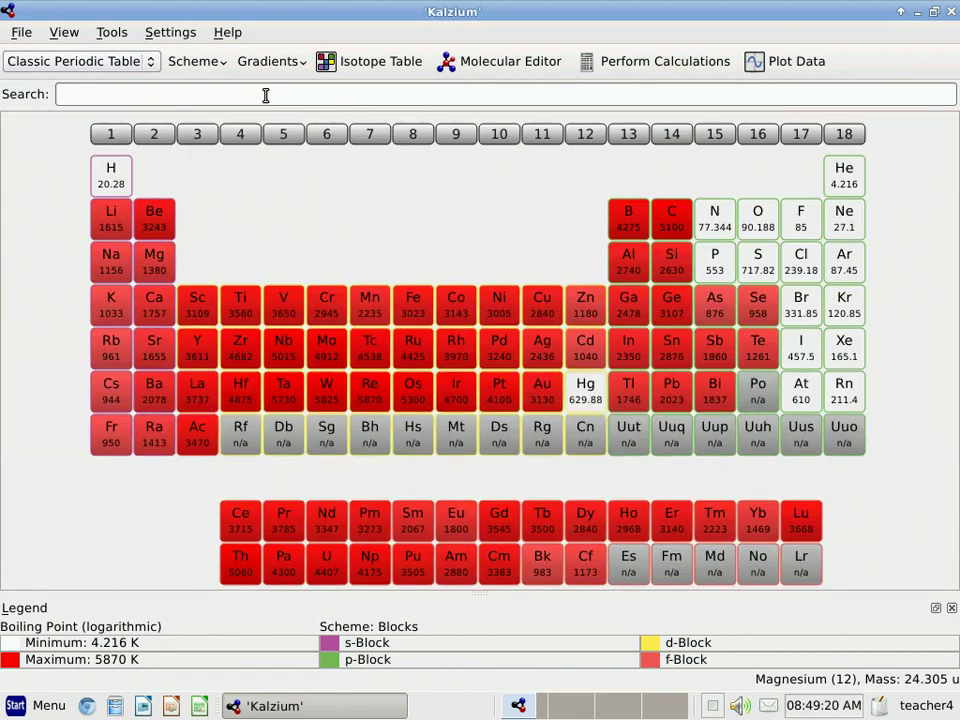
Step: Open the isotope table and enlarge it on the isotopes from actinium to plutonium
left_click(378, 66)
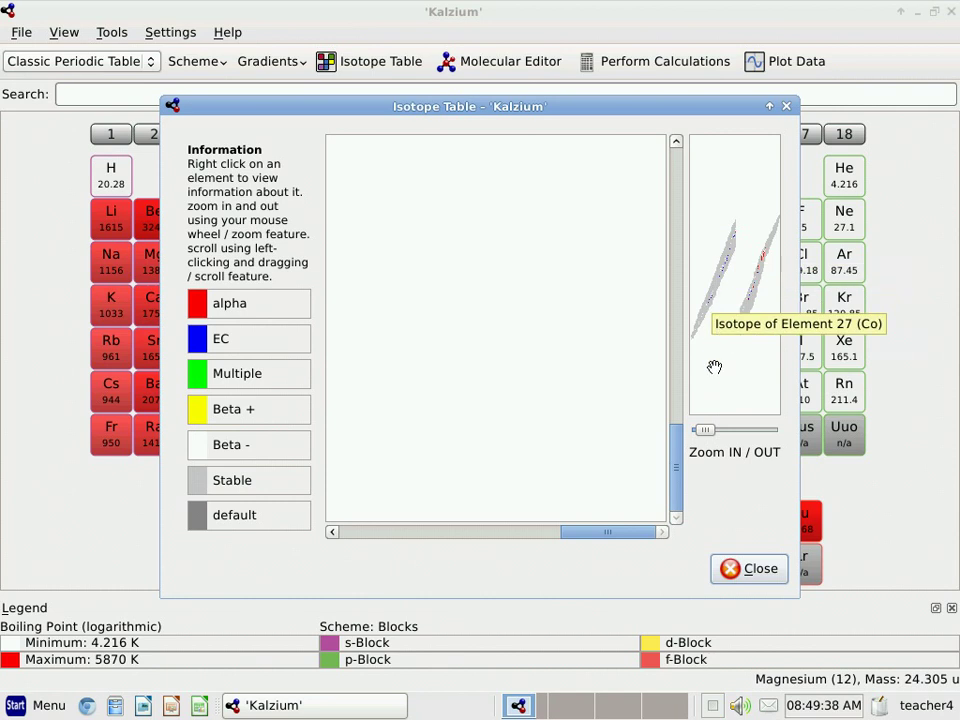
left_click_drag(707, 437, 741, 435)
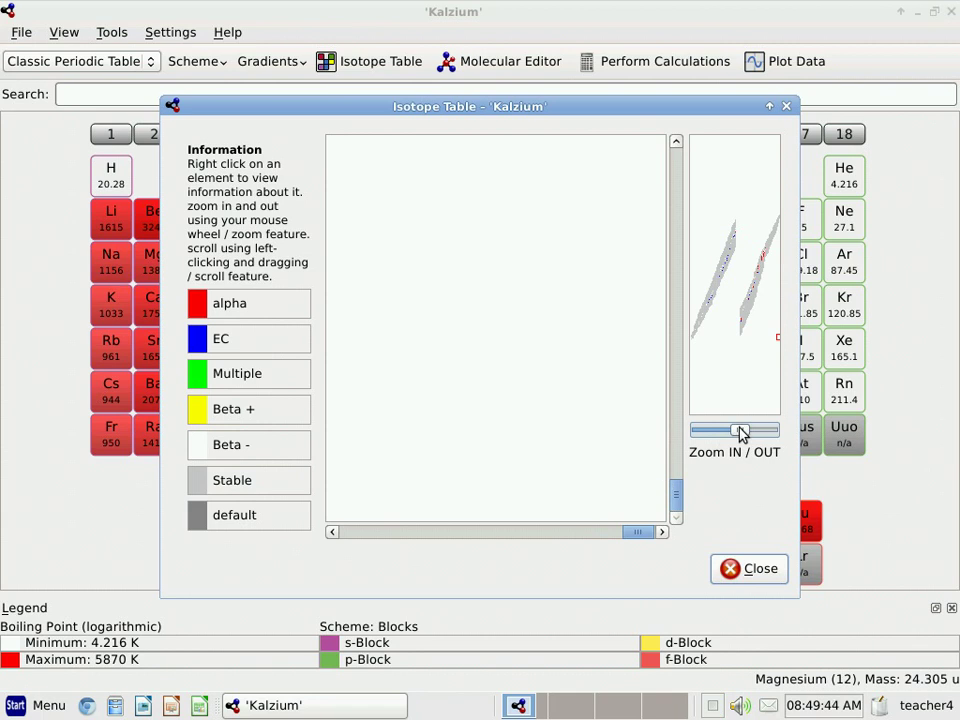
left_click_drag(674, 499, 686, 283)
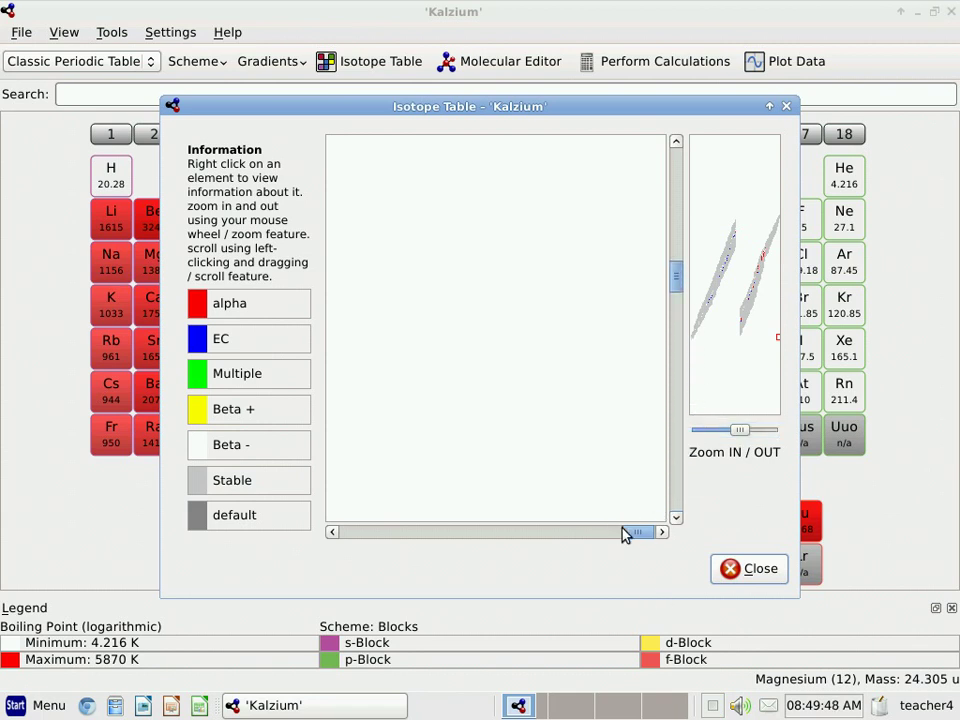
left_click_drag(639, 538, 590, 532)
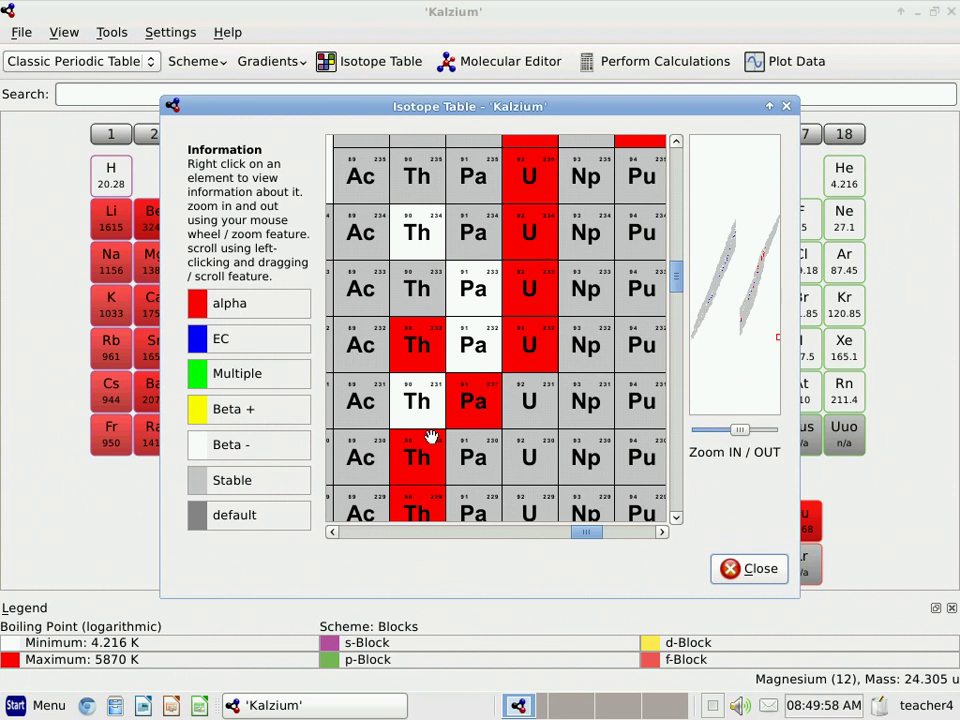
Step: Examine the isotopes around thorium, from radon to curium, at a slightly reduced magnification
left_click_drag(743, 436, 731, 444)
left_click(730, 443)
left_click_drag(559, 381, 493, 332)
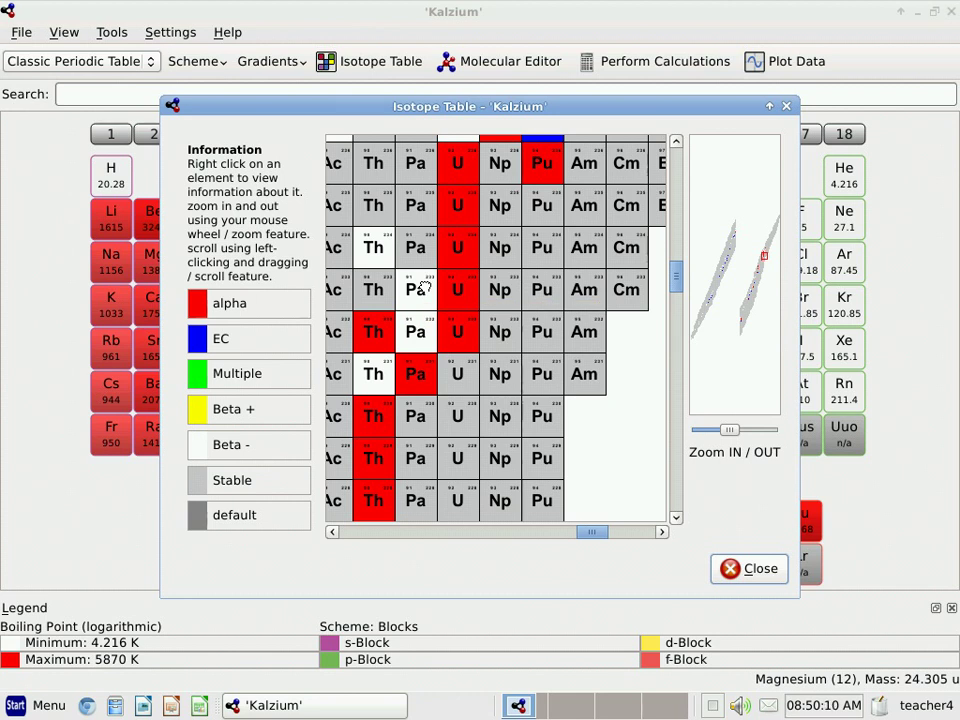
left_click_drag(422, 288, 493, 358)
left_click_drag(367, 444, 465, 352)
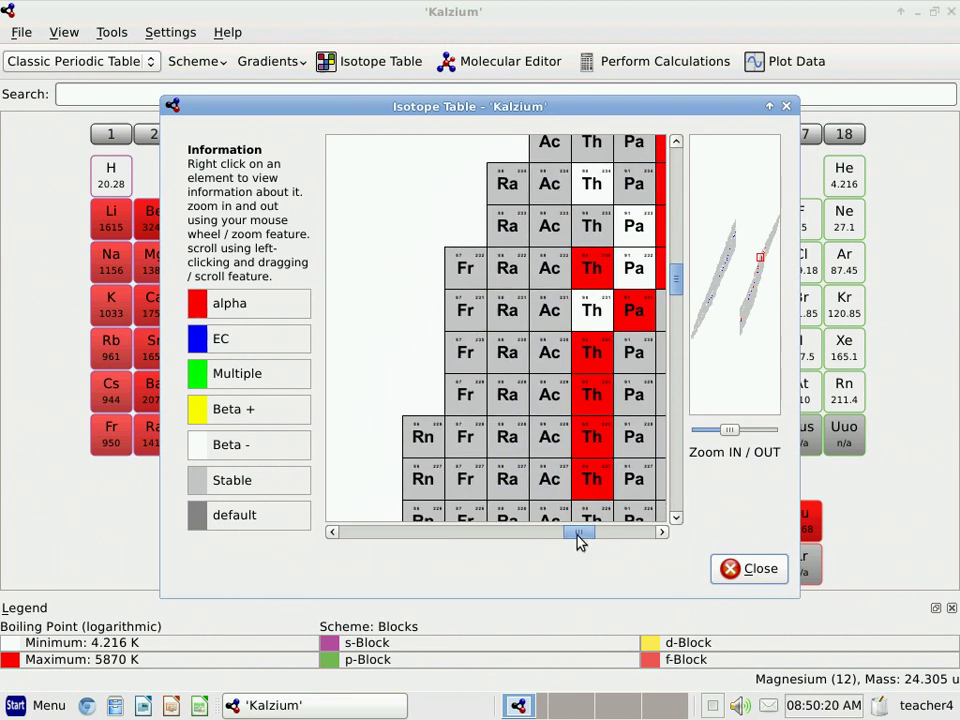
Step: Find the palladium isotope with 103 nucleons in the isotope table and show its details
left_click_drag(582, 538, 477, 531)
left_click_drag(441, 454, 591, 287)
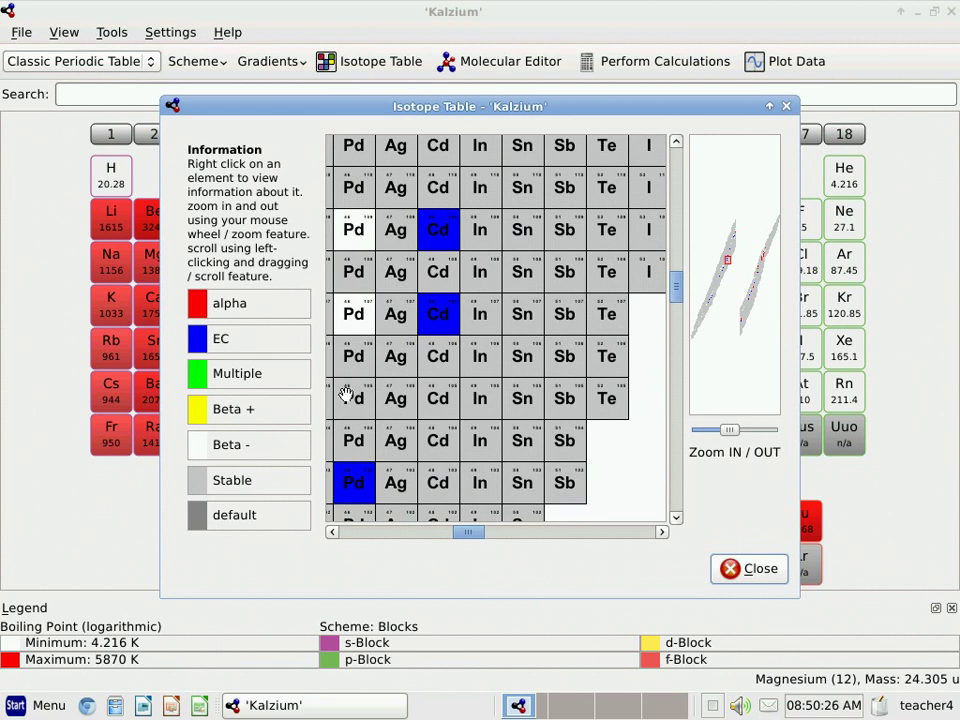
left_click_drag(375, 424, 530, 290)
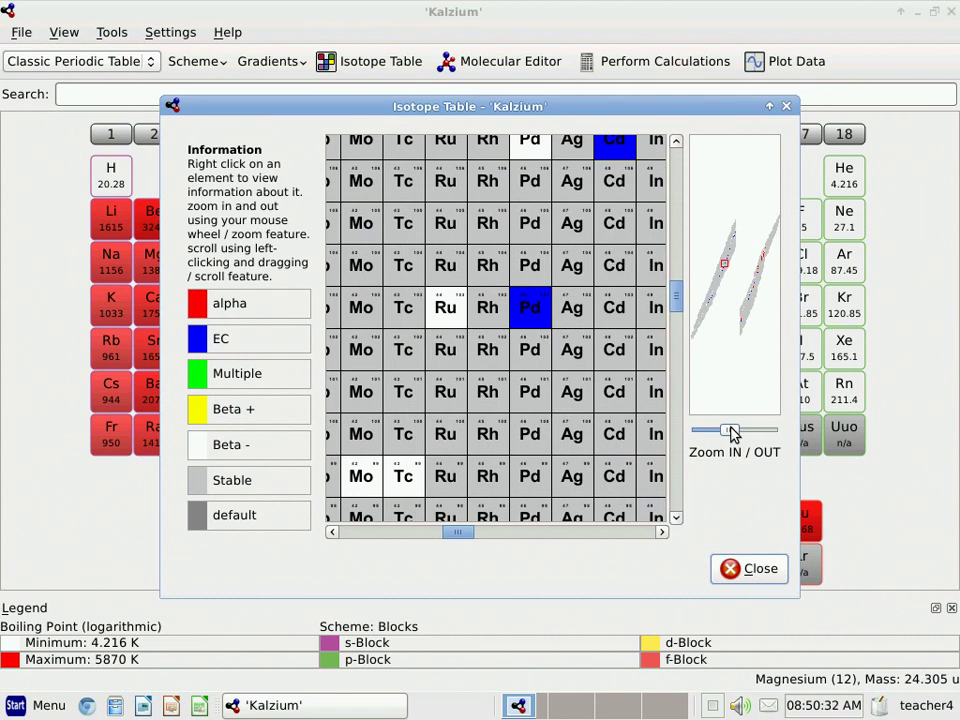
left_click_drag(731, 431, 760, 425)
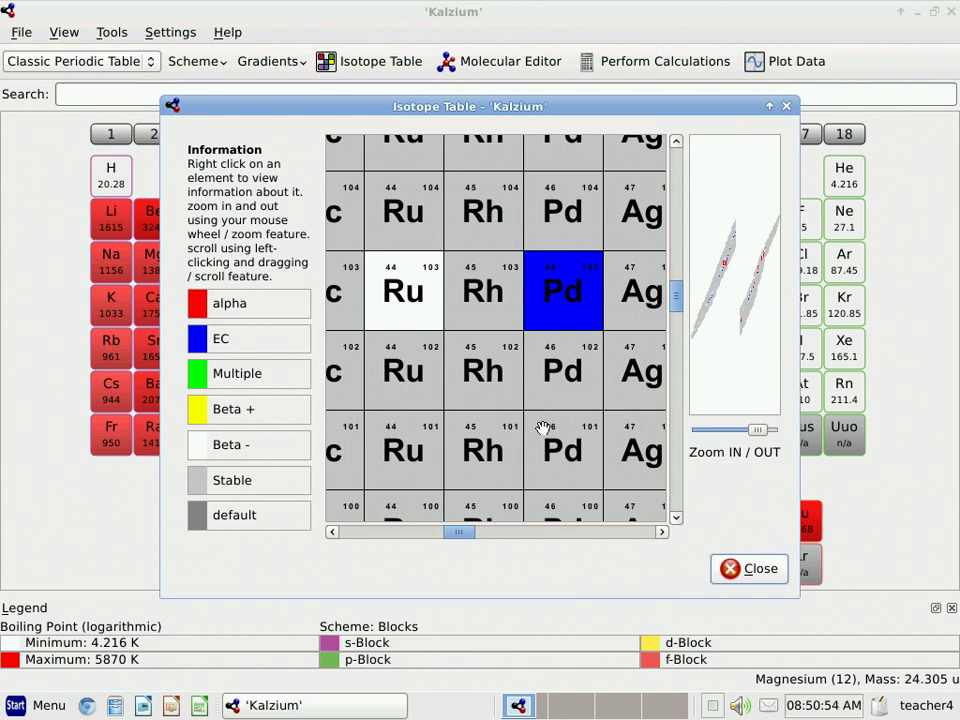
right_click(556, 290)
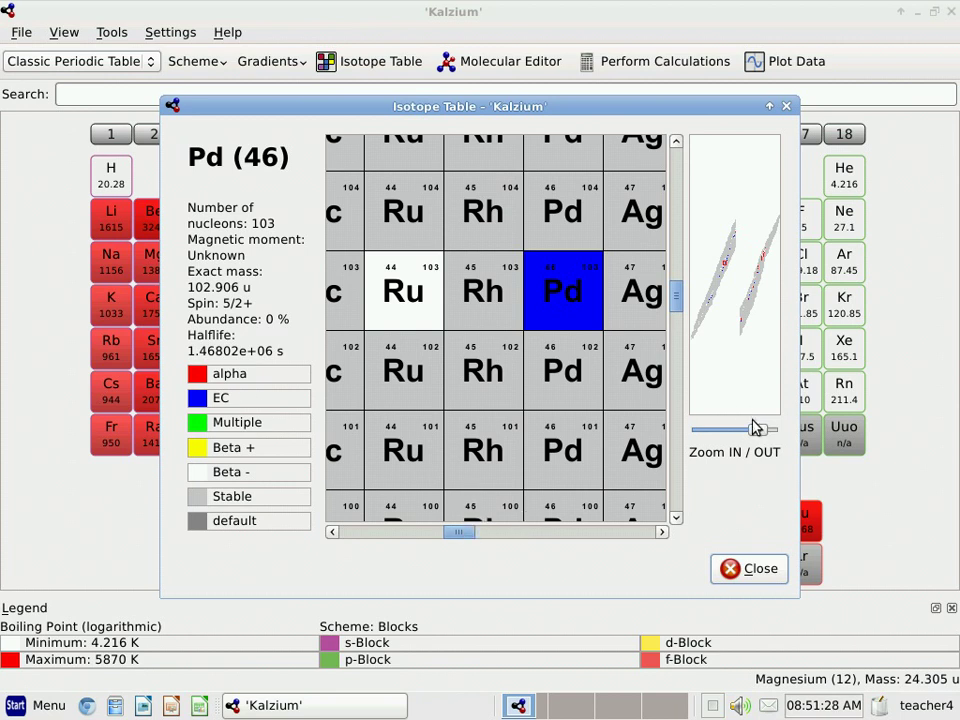
Step: Survey the heavy-element band of the isotope table at low magnification, from mercury up to plutonium
left_click_drag(758, 433, 708, 432)
left_click_drag(535, 325, 410, 431)
left_click_drag(632, 383, 409, 328)
left_click_drag(609, 354, 438, 369)
left_click_drag(568, 399, 388, 401)
left_click_drag(586, 243, 611, 250)
left_click_drag(497, 463, 546, 293)
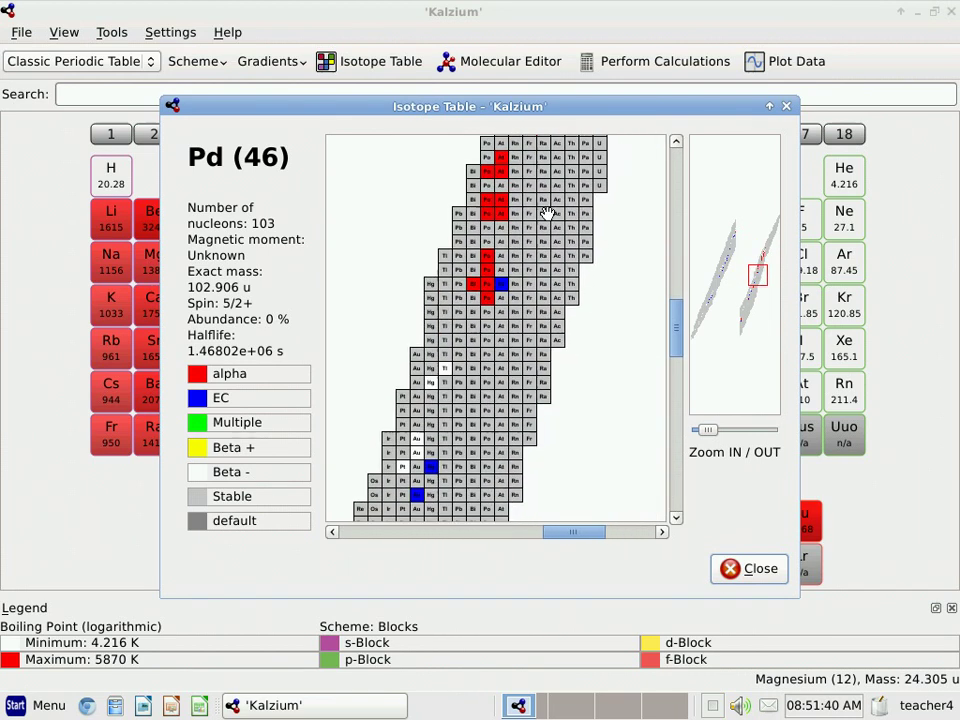
mouse_move(450, 480)
left_mouse_down()
mouse_move(478, 377)
mouse_move(473, 347)
left_mouse_up()
mouse_move(428, 464)
left_mouse_down()
mouse_move(479, 315)
mouse_move(491, 444)
left_mouse_up()
left_click_drag(533, 251, 523, 448)
left_click_drag(531, 306, 543, 330)
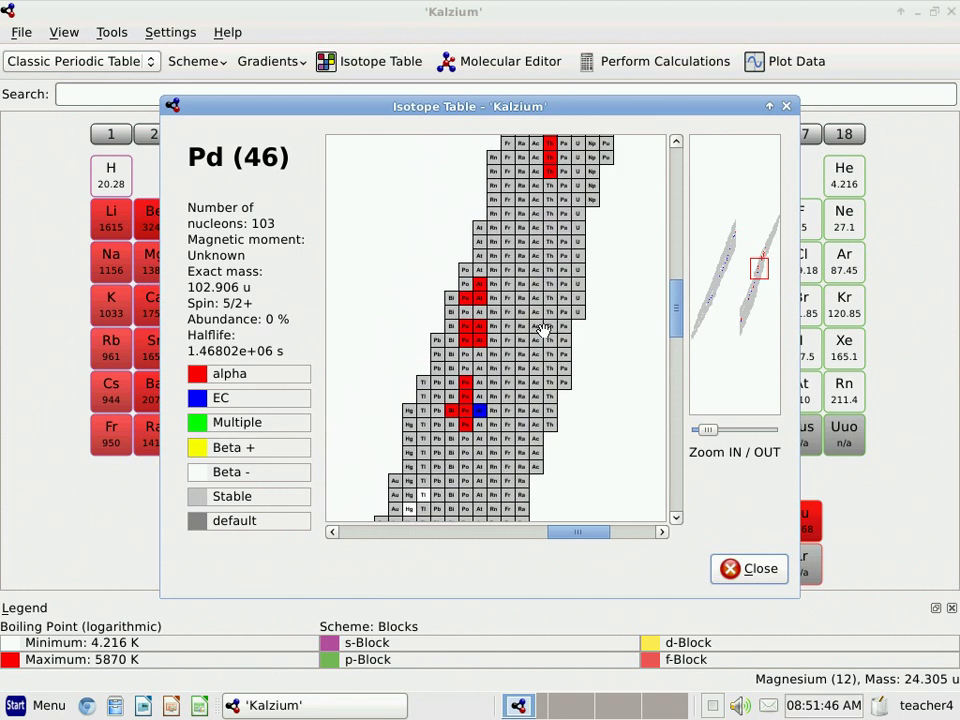
Step: Enlarge the polonium region of the isotope table and show the details of polonium-211
left_click_drag(375, 277, 402, 229)
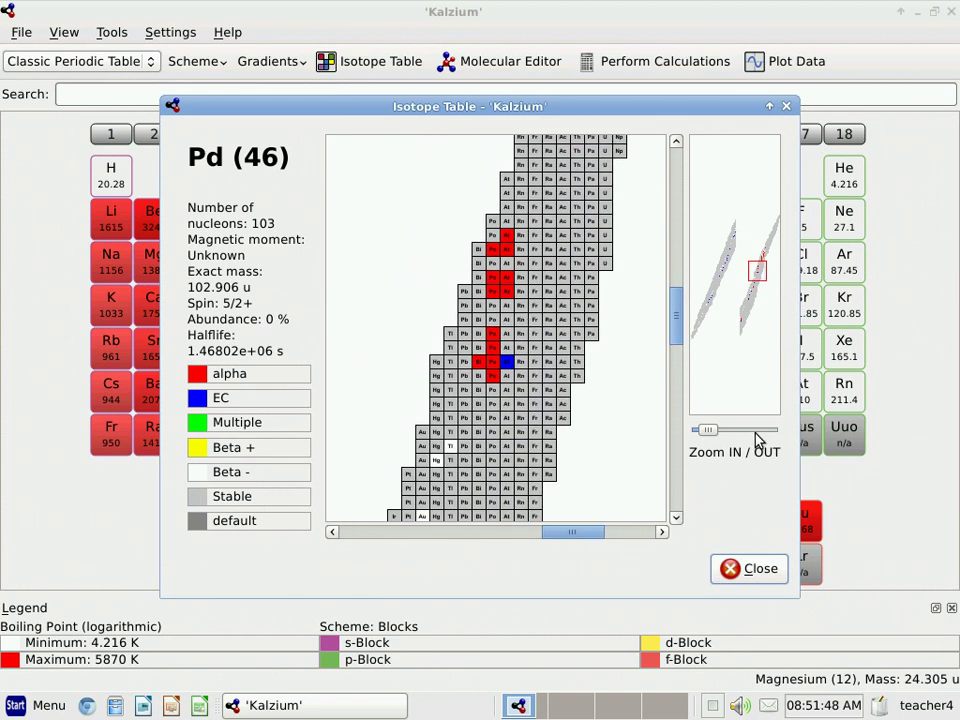
left_click_drag(707, 436, 743, 427)
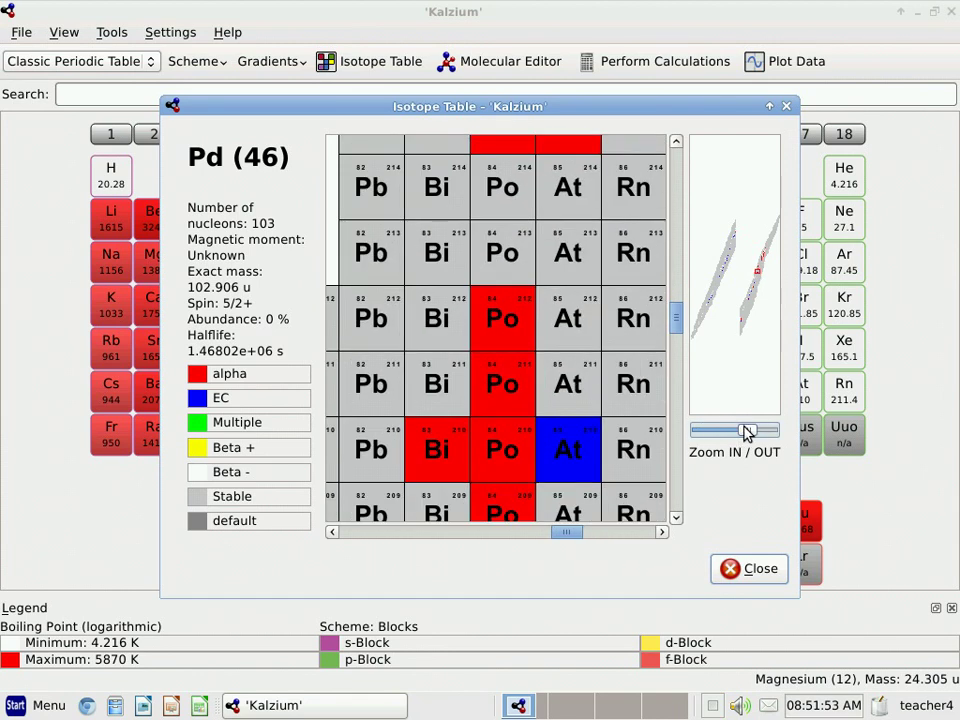
left_click(510, 383)
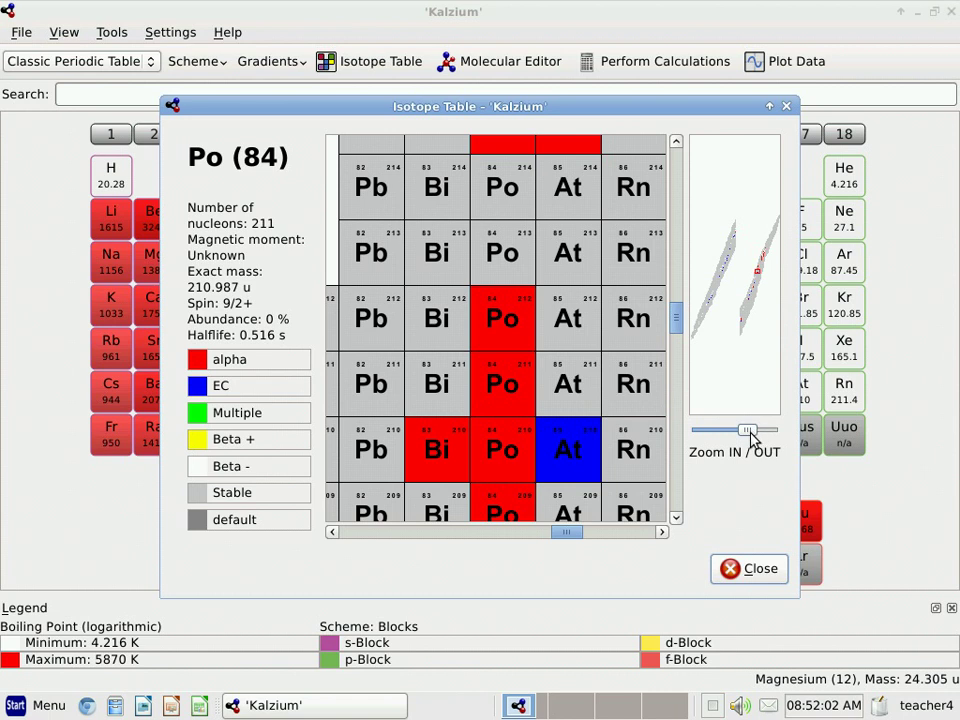
Step: Examine the lower end of the heavy-element band and the isotopes from tin to neodymium, and close the isotope table
left_click_drag(750, 430, 703, 433)
left_click_drag(671, 386, 660, 553)
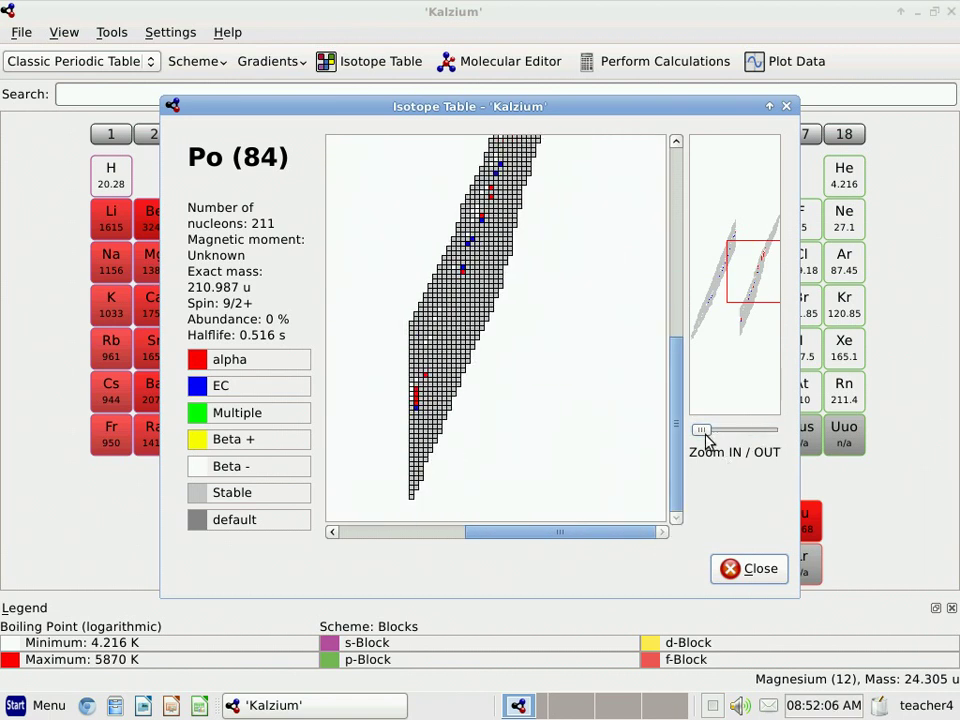
left_click_drag(441, 318, 372, 265)
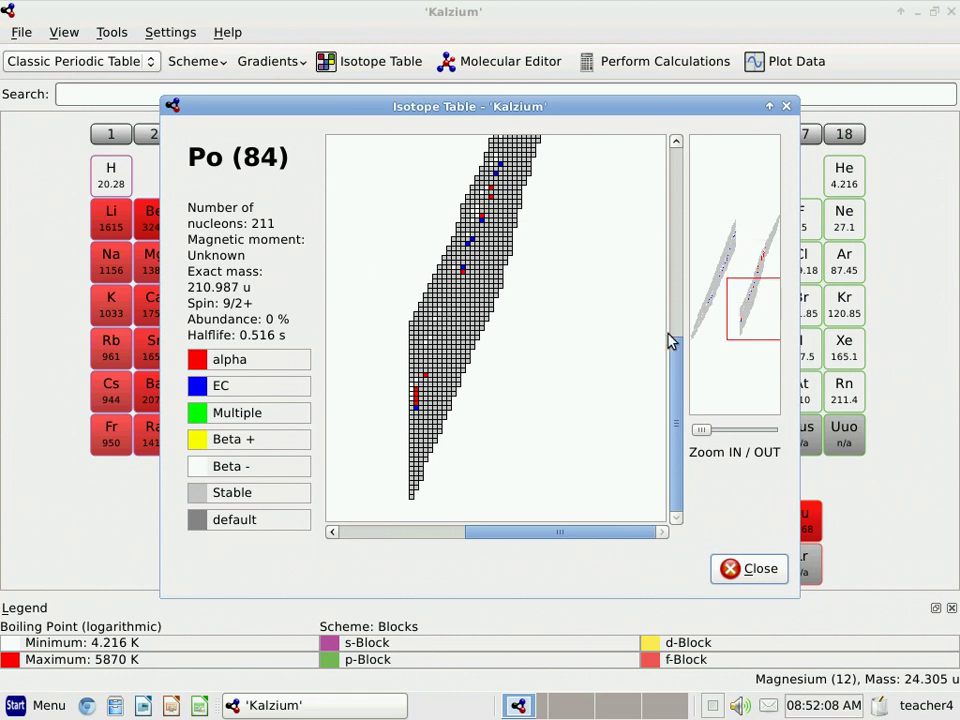
left_click_drag(737, 321, 715, 299)
mouse_move(705, 430)
left_mouse_down()
mouse_move(728, 430)
mouse_move(717, 431)
left_mouse_up()
left_click_drag(673, 349, 670, 238)
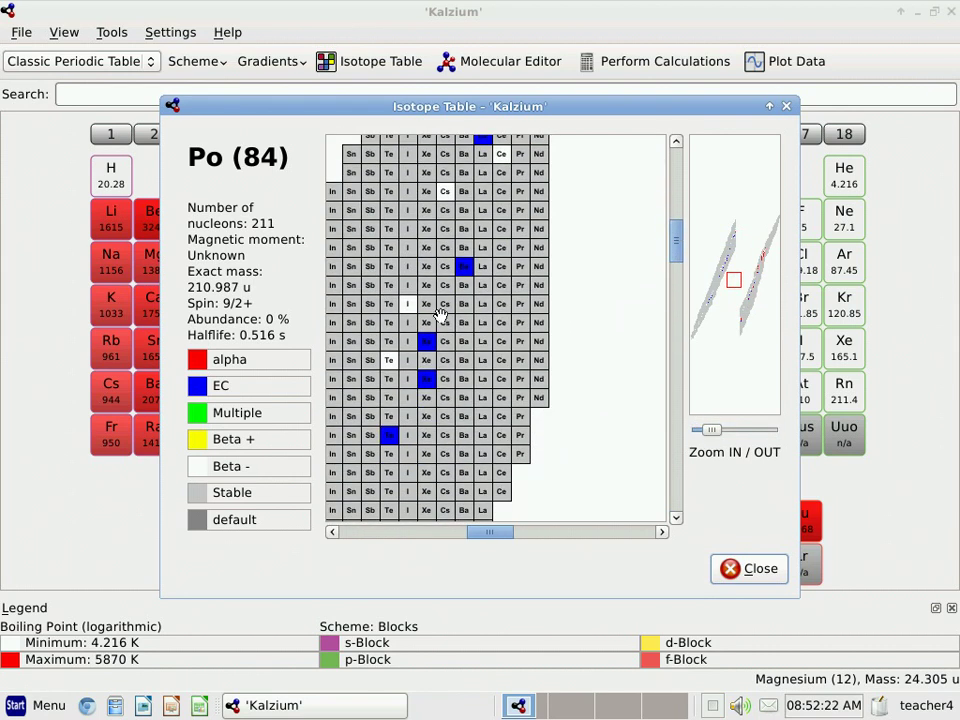
left_click_drag(446, 306, 524, 328)
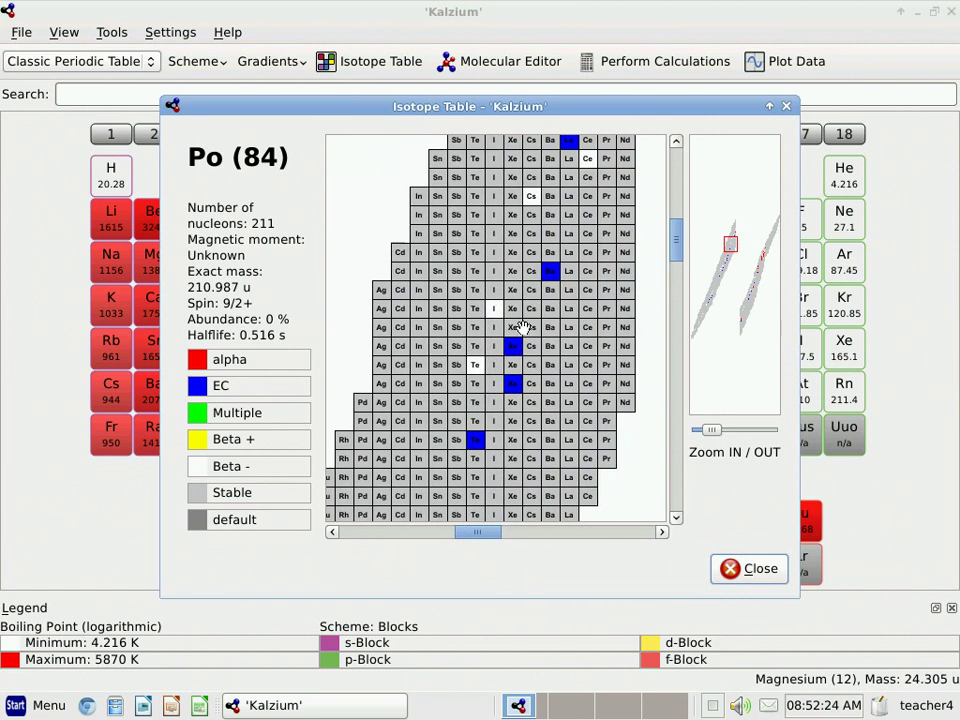
mouse_move(719, 433)
left_mouse_down()
mouse_move(699, 429)
mouse_move(730, 428)
mouse_move(720, 433)
left_mouse_up()
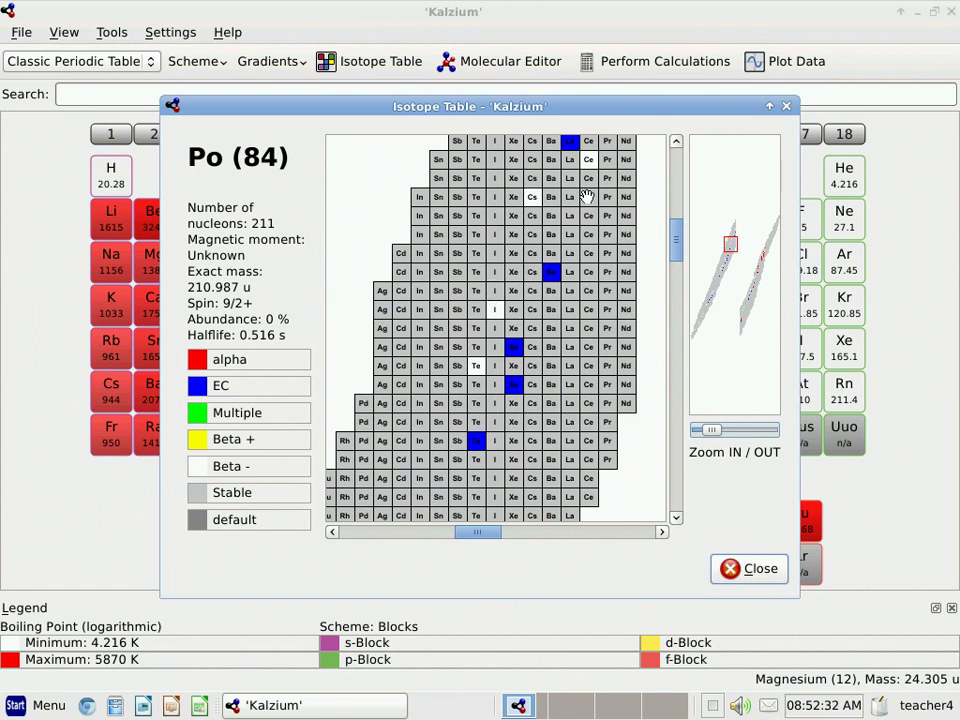
left_click(762, 570)
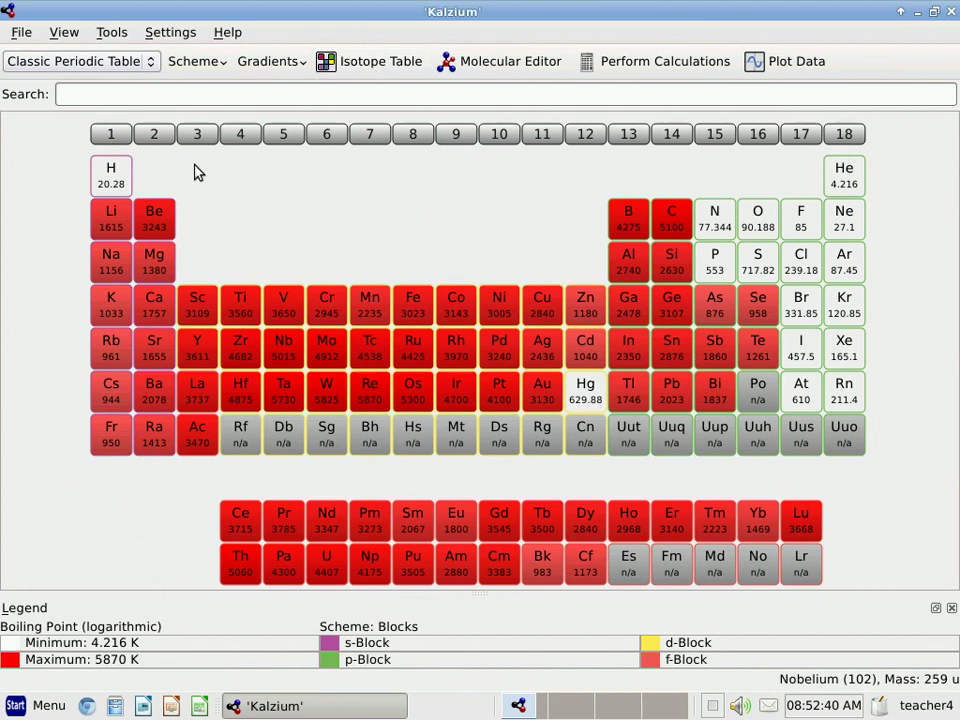
Step: Remove the gradient coloring from the periodic table
left_click(267, 68)
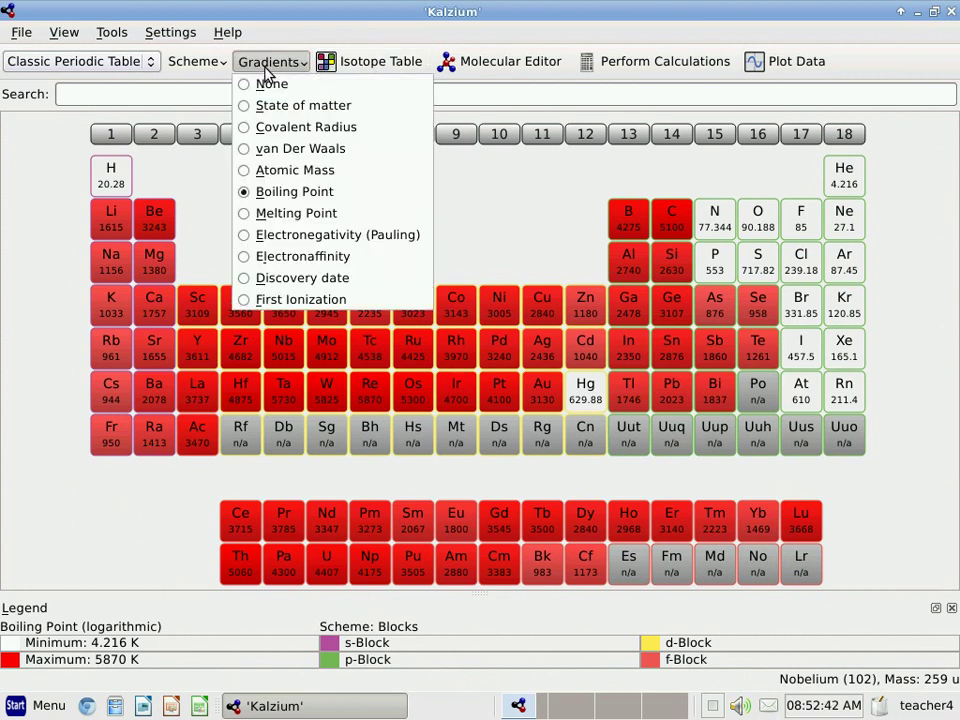
left_click(271, 86)
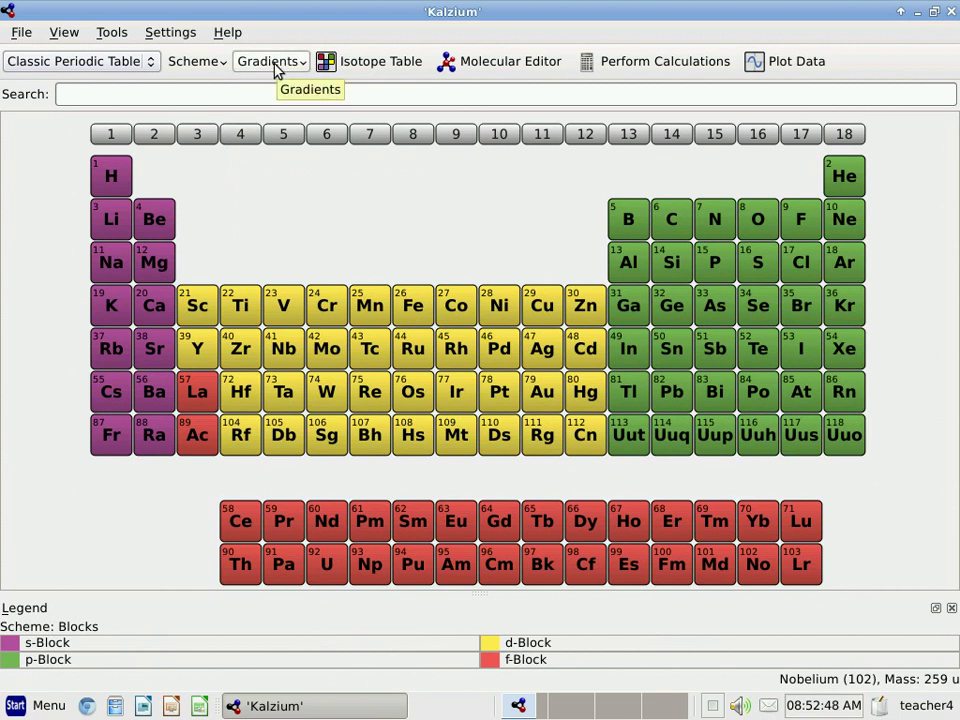
left_click(508, 67)
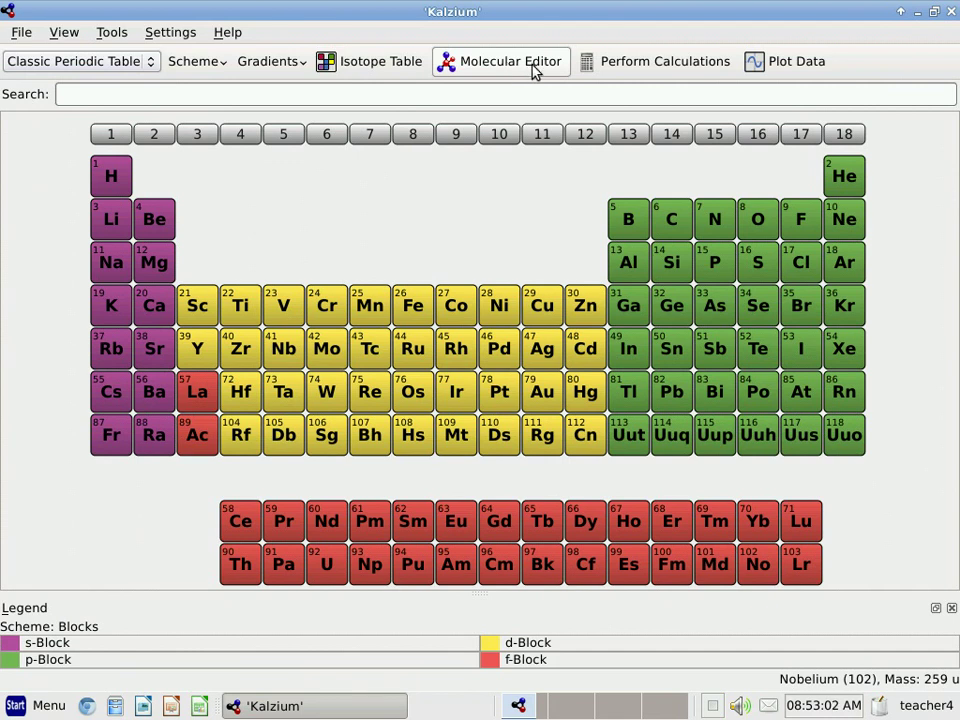
Step: Open the molecular mass calculator and calculate the molecular mass of CH4
left_click(645, 66)
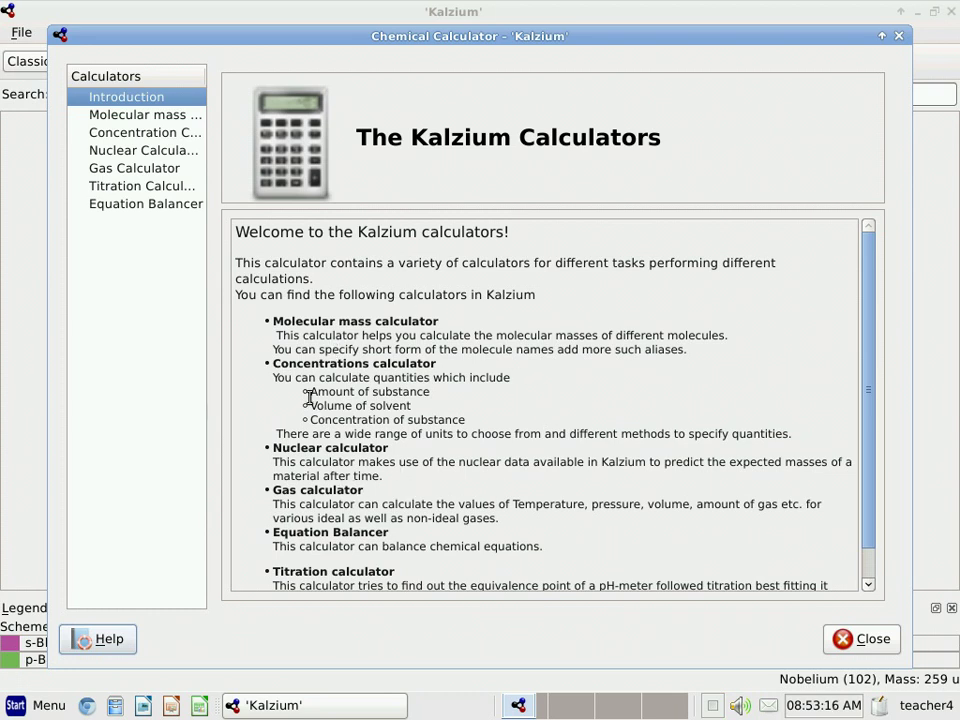
left_click(133, 120)
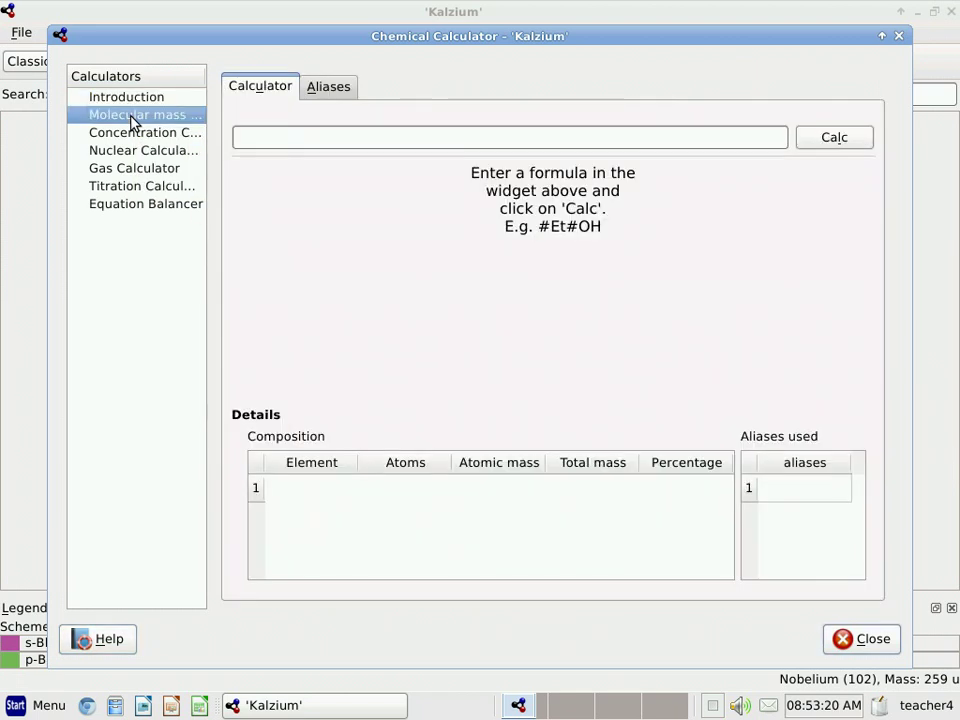
left_click(283, 140)
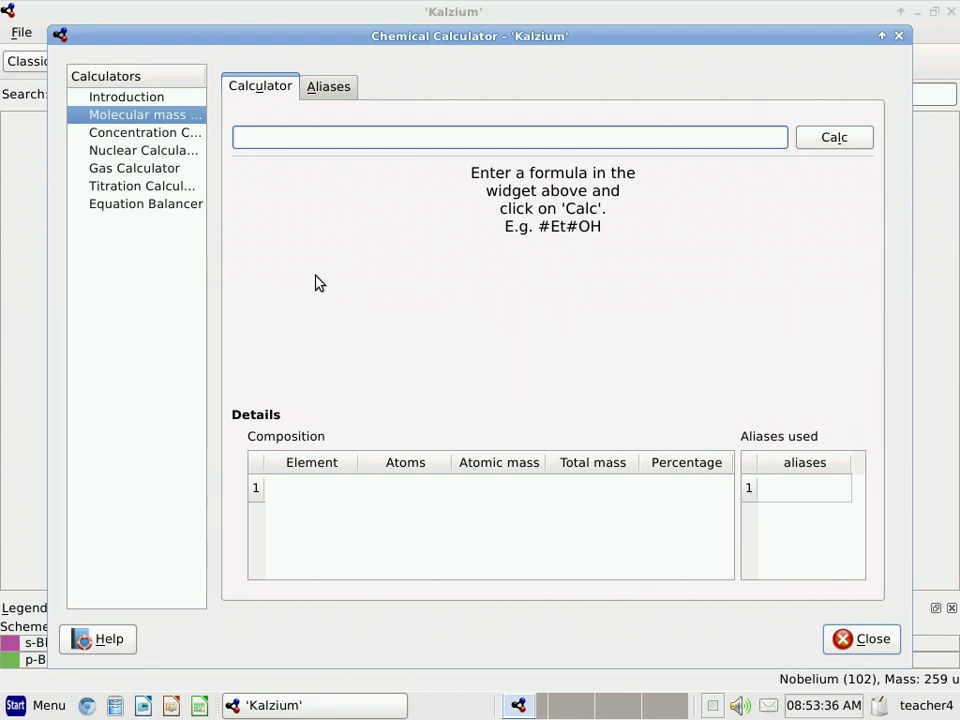
type("C")
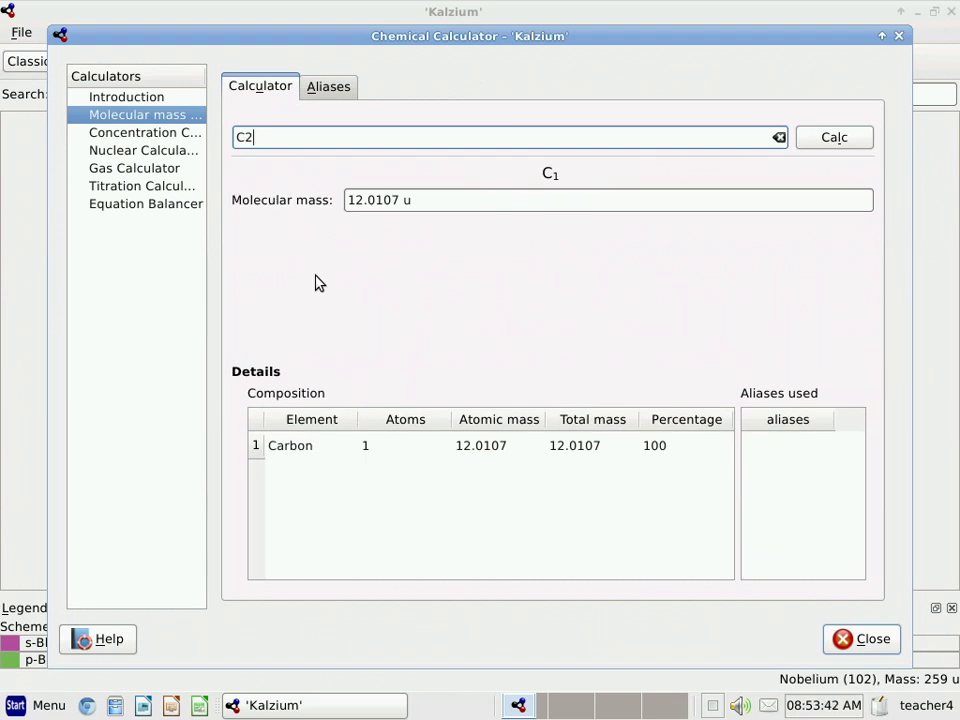
type("H4")
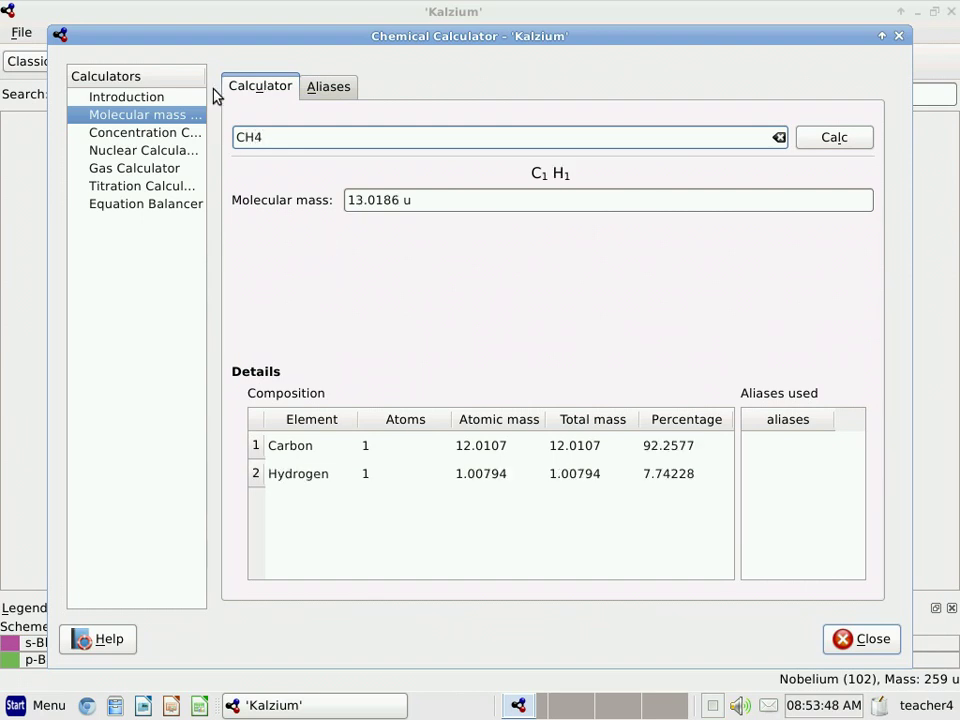
left_click(836, 142)
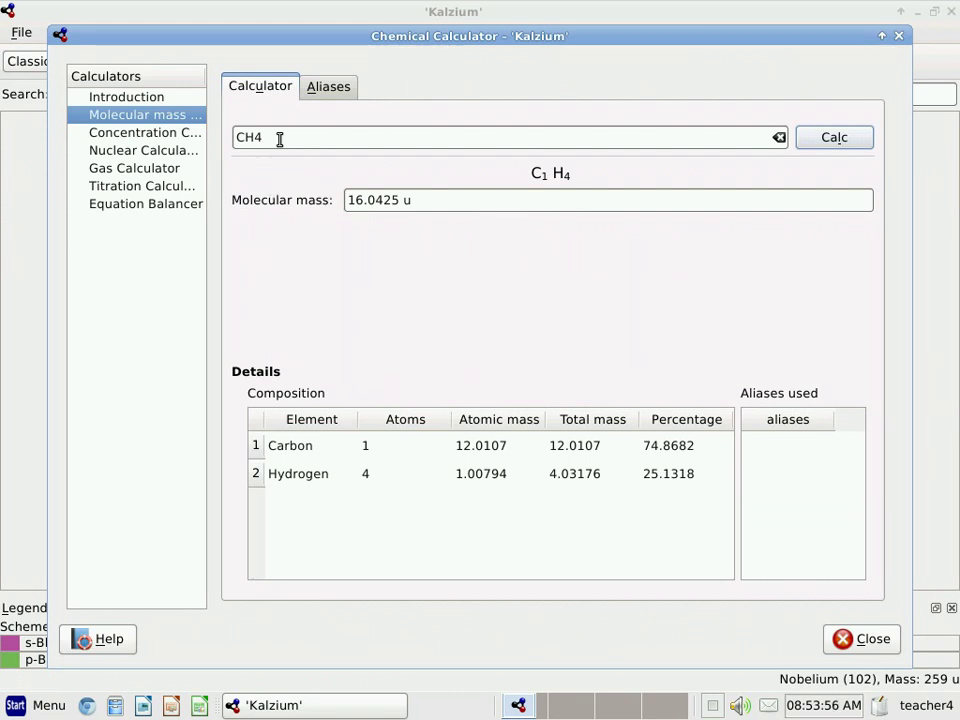
Step: Replace the formula with NaCl and calculate its molecular mass
left_click_drag(279, 139, 236, 136)
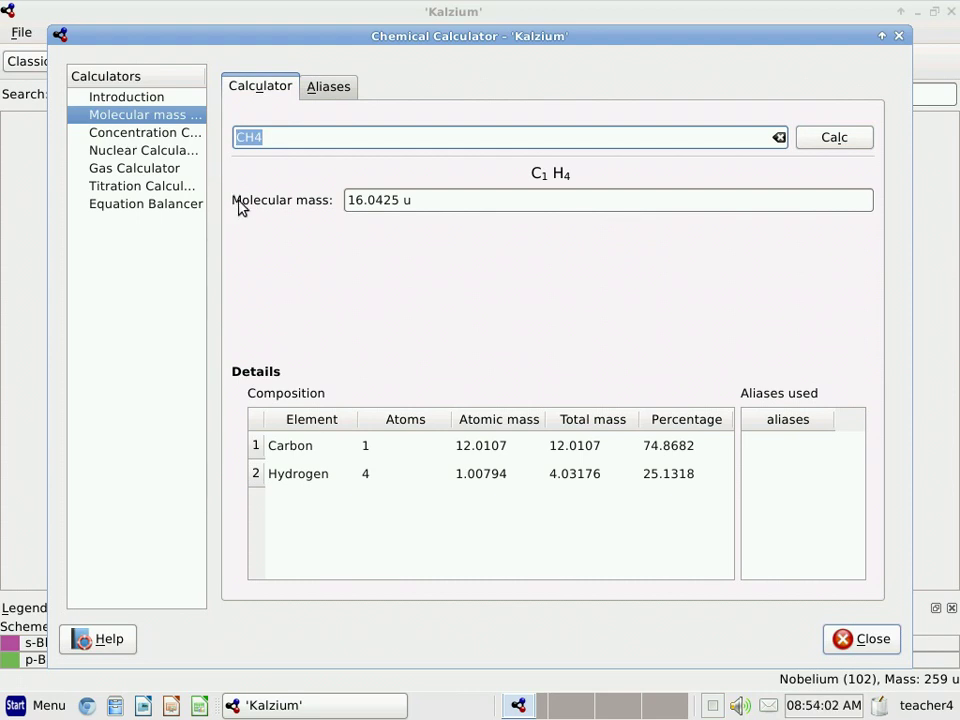
type("NaCl")
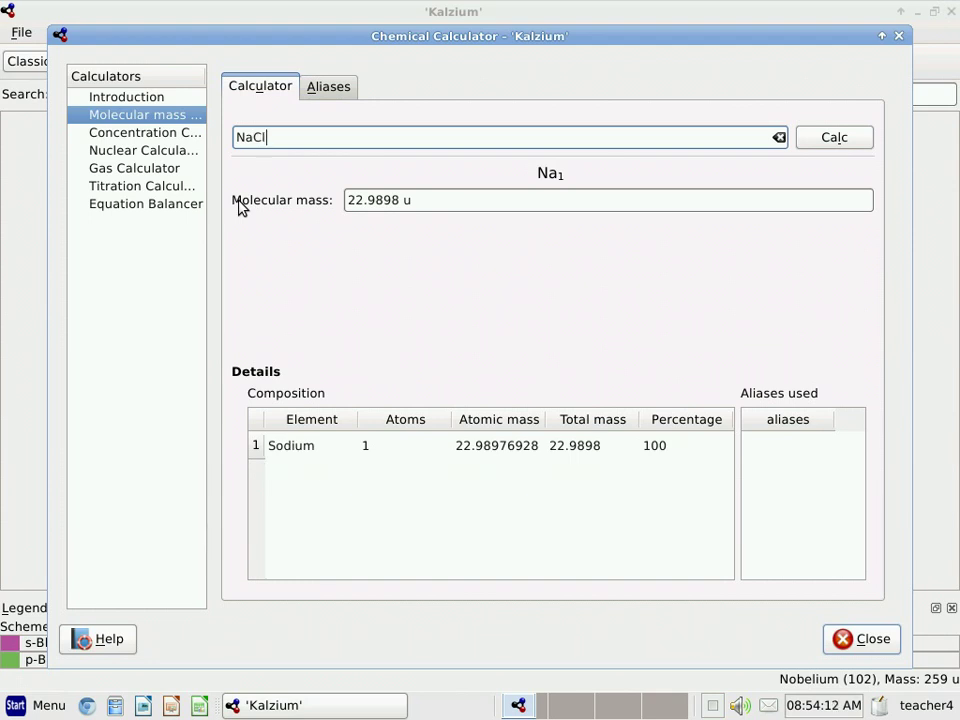
left_click(838, 138)
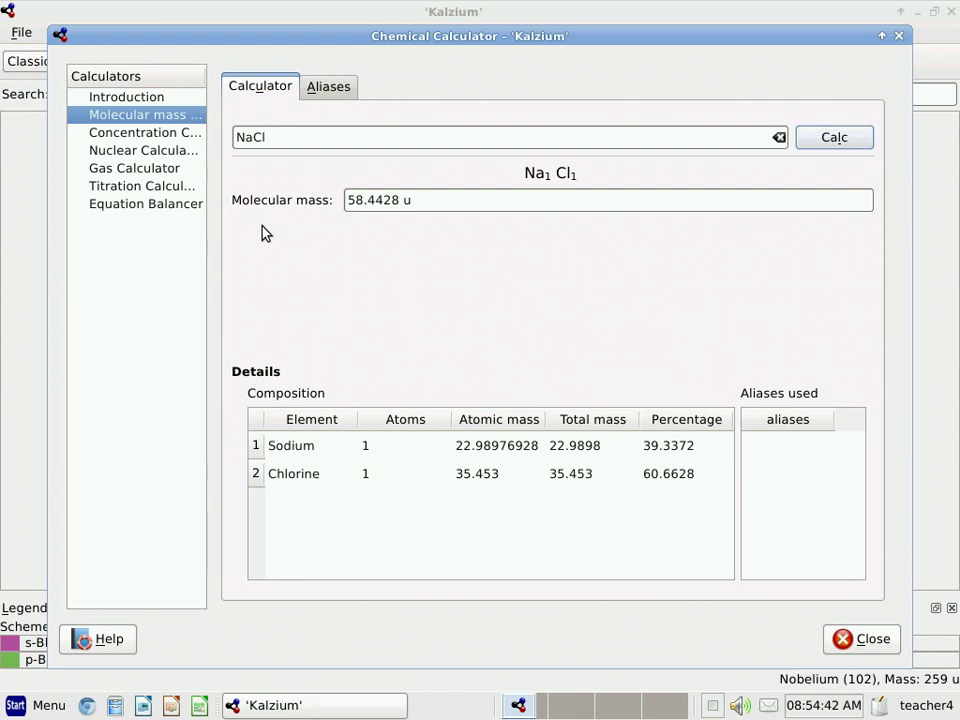
Step: Open the concentration calculator and raise the amount of solute to 133 grams
left_click(131, 133)
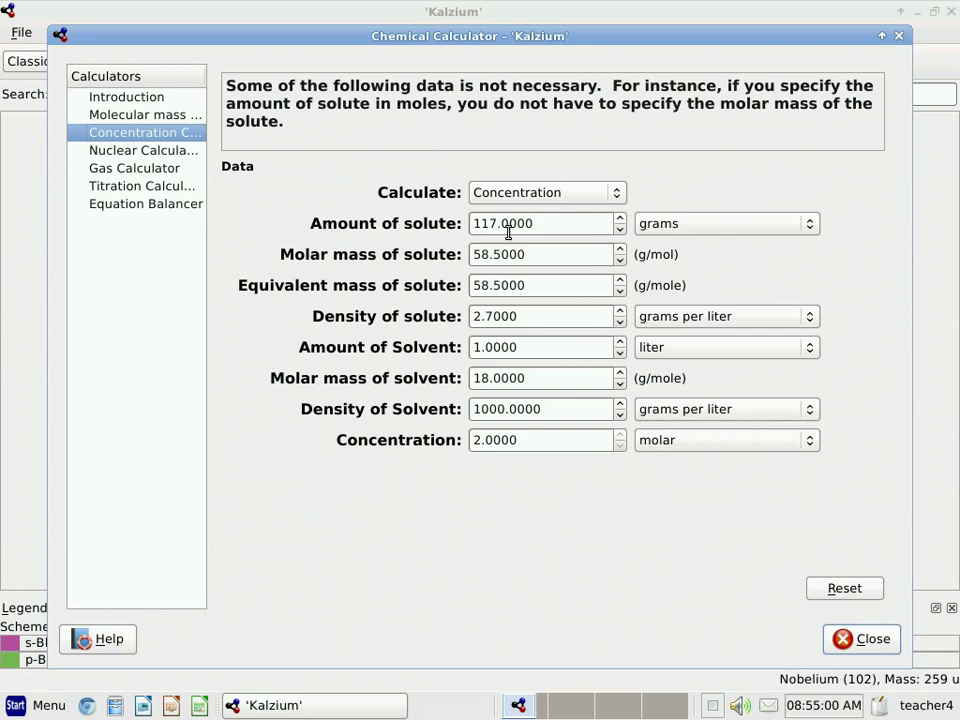
left_click(620, 219)
left_click(620, 219)
left_click(620, 219)
left_click(620, 219)
left_click(620, 219)
left_click(620, 219)
left_click(620, 219)
left_click(620, 219)
left_click(620, 219)
left_click(620, 219)
left_click(620, 219)
left_click(620, 219)
left_click(620, 219)
left_click(620, 219)
left_click(620, 219)
left_click(620, 219)
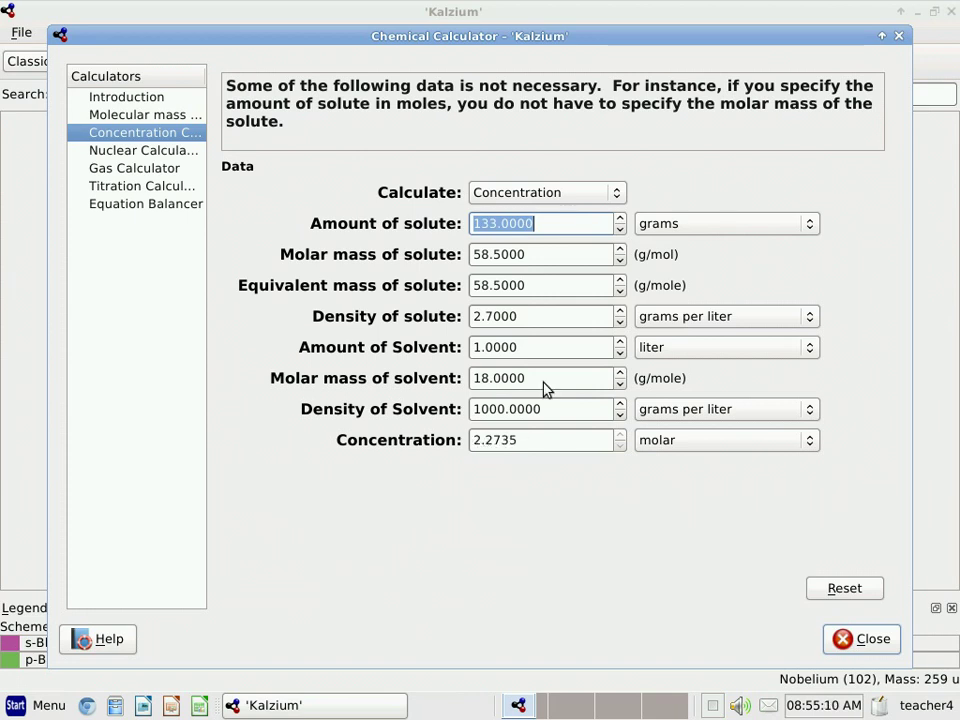
Step: Raise the amount of solute to 140 grams in the concentration calculator
left_click(619, 219)
left_click(619, 219)
left_click(620, 219)
left_click(620, 219)
left_click(620, 219)
left_click(620, 219)
left_click(620, 219)
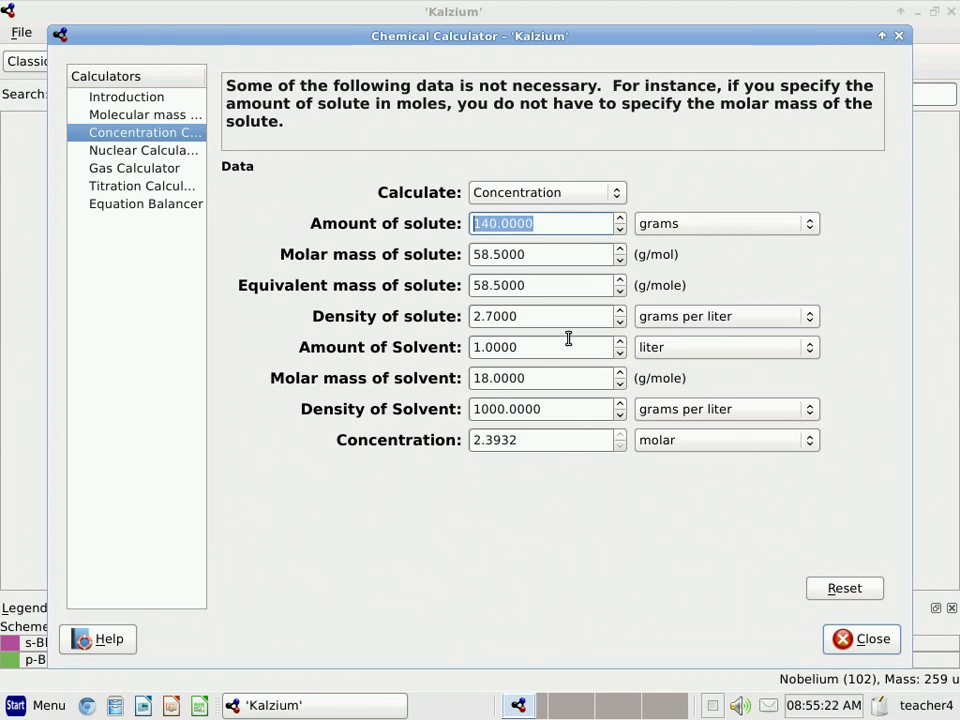
Step: Raise the amount of solvent to 5 liters, replace it with 4.5 liters, and close the calculator
left_click(620, 343)
left_click(620, 343)
left_click(620, 343)
left_click(620, 343)
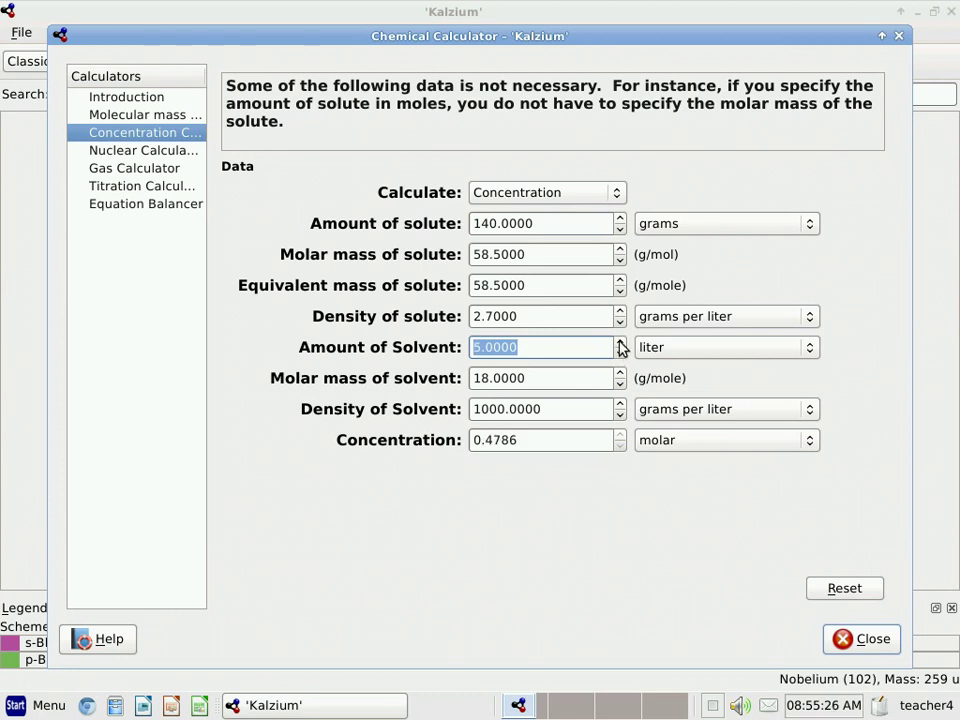
left_click_drag(549, 349, 442, 345)
type("4.5")
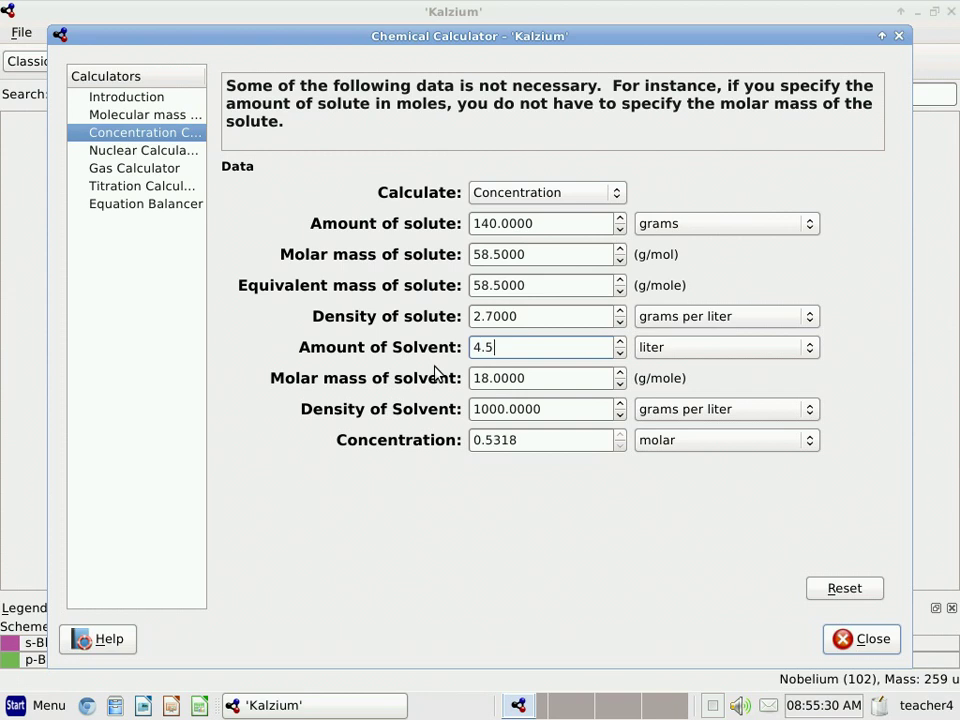
key("Escape")
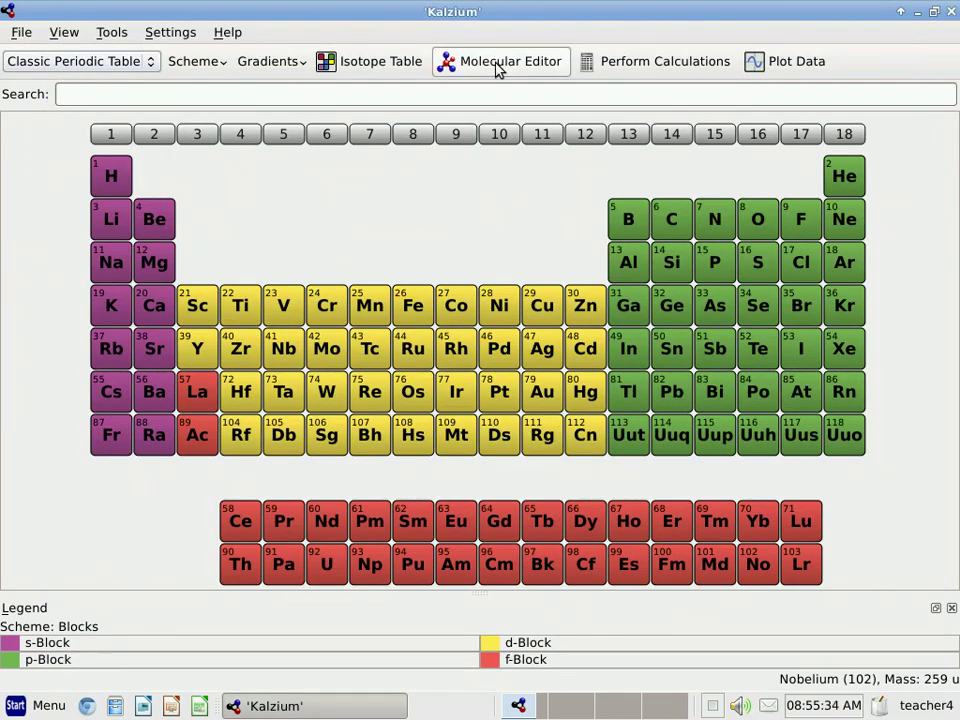
Step: Reopen the concentration calculator, try 1.5 liters as the amount of solvent, and reset the data
left_click(654, 64)
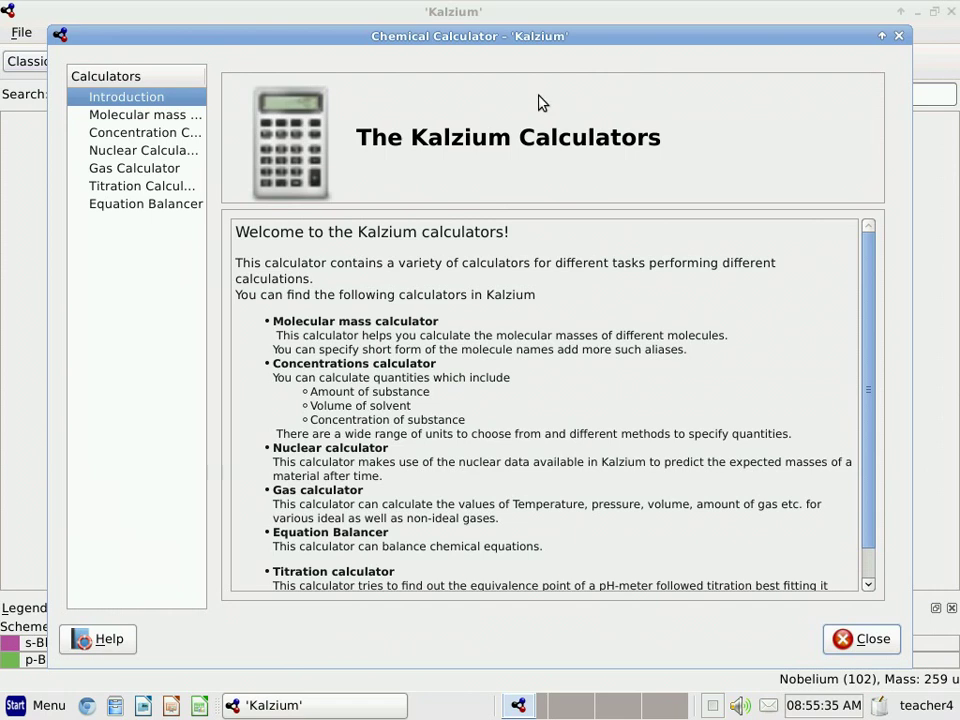
left_click(124, 134)
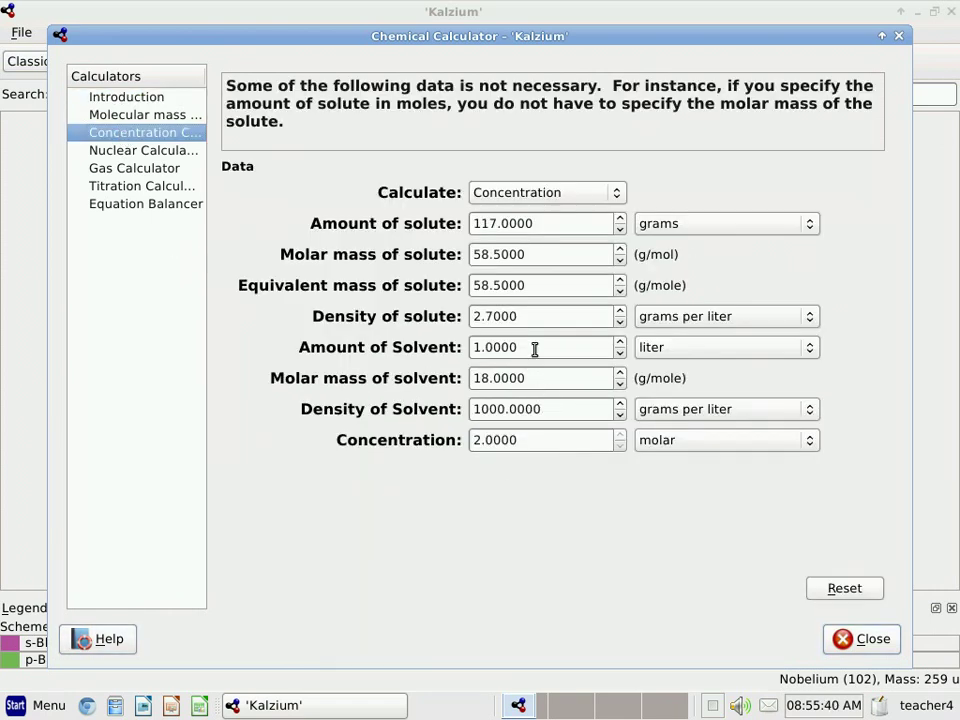
left_click_drag(534, 347, 444, 340)
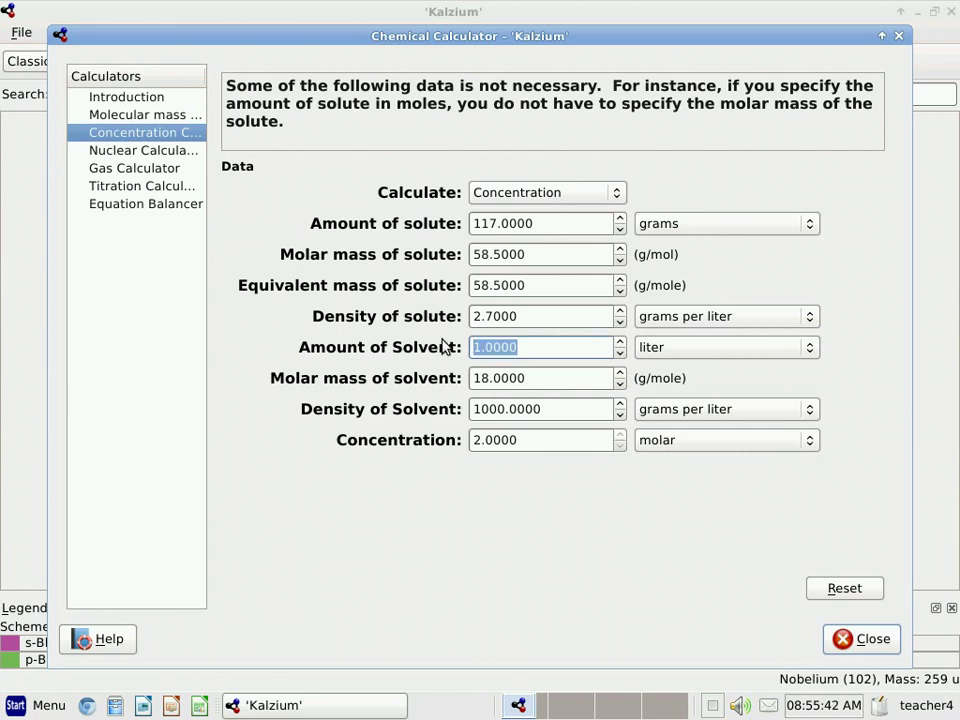
type("1.5")
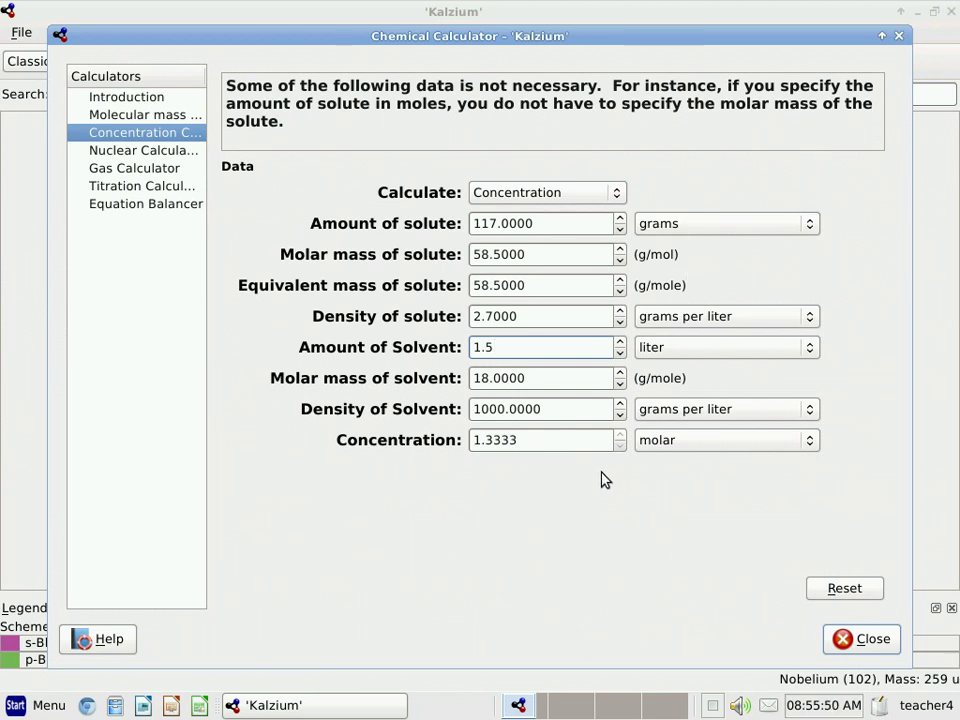
left_click(847, 594)
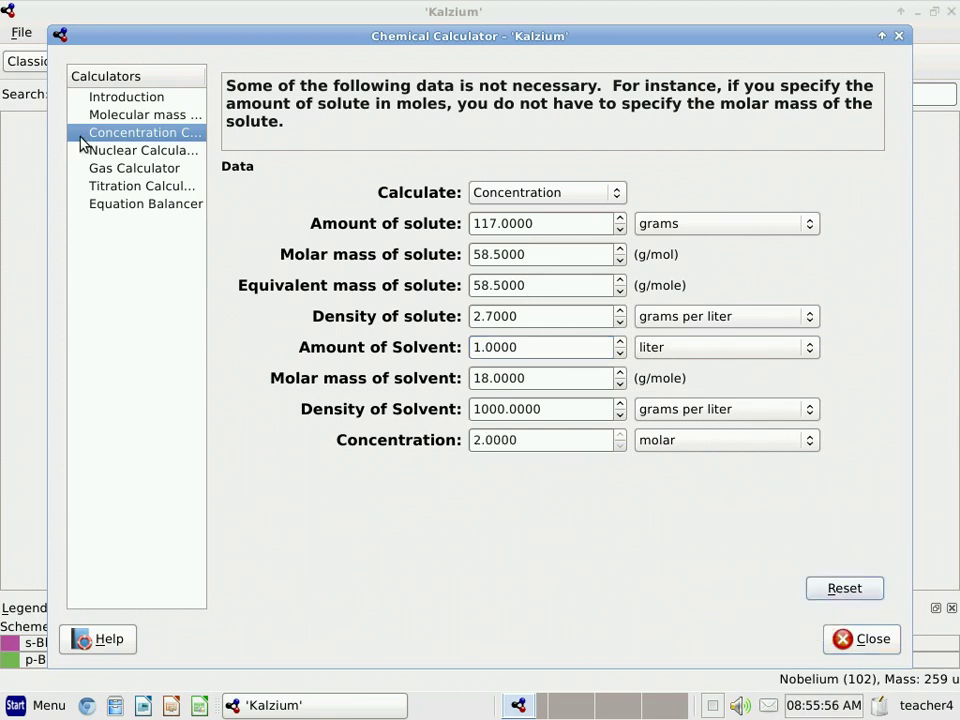
Step: Open the nuclear calculator and choose the uranium isotope mass 235.044
left_click(112, 152)
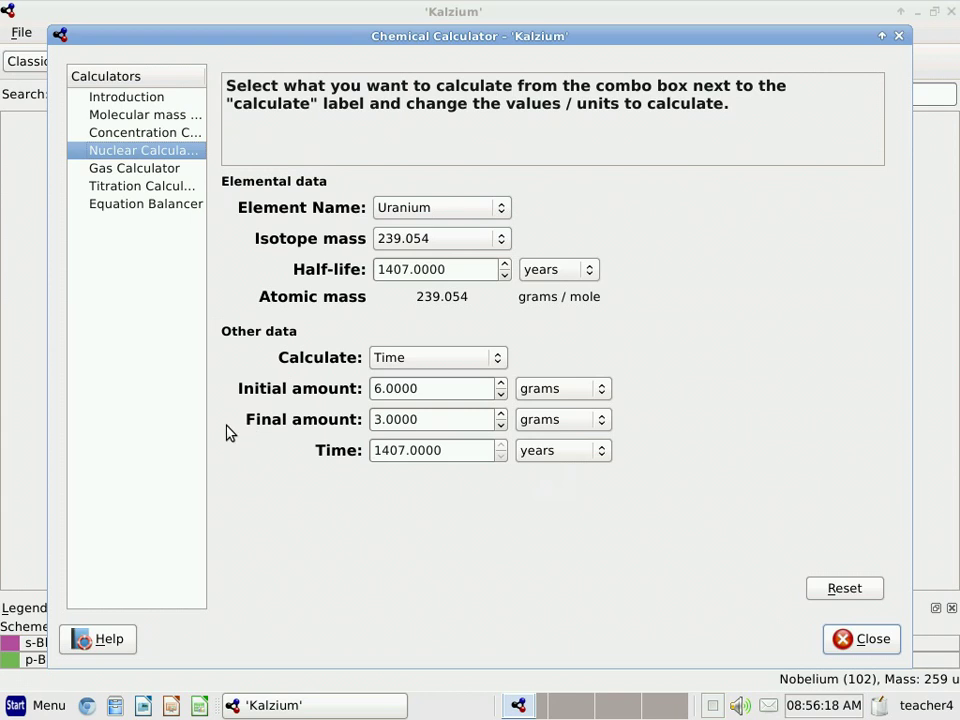
left_click(503, 242)
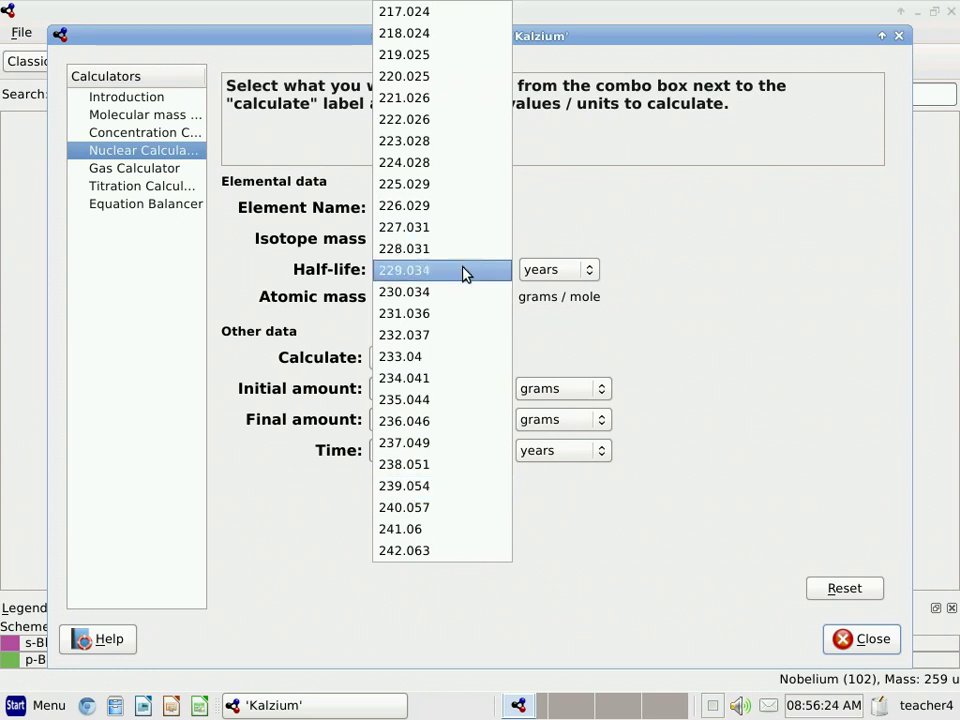
left_click(398, 401)
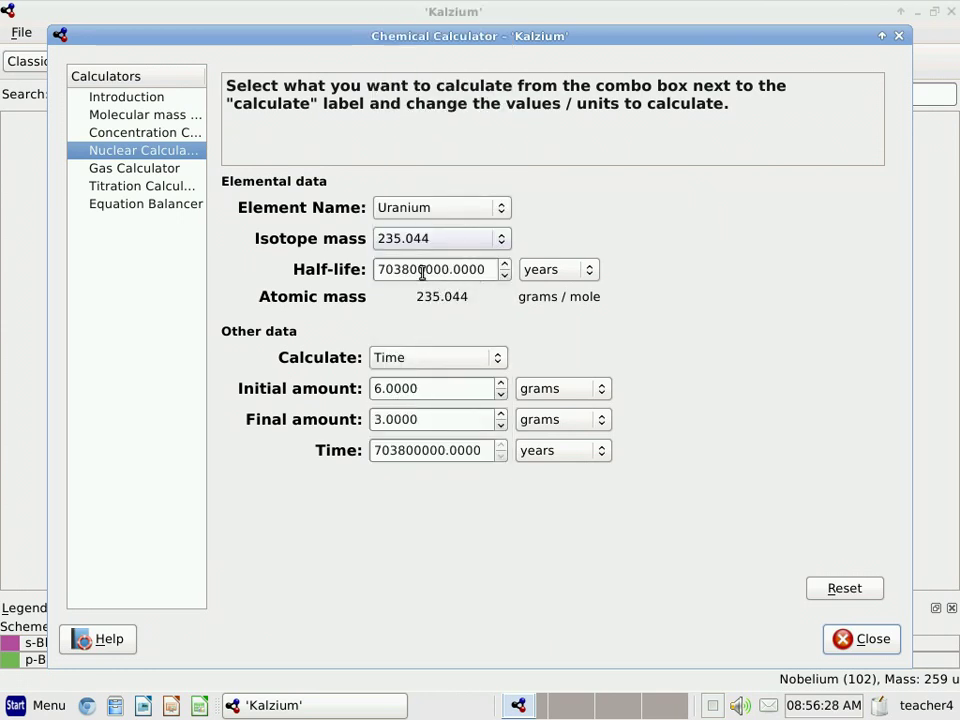
Step: Set the initial amount to 10 grams and the final amount to 8 grams for the decay time calculation
left_click(501, 384)
left_click(501, 384)
left_click(501, 384)
left_click(501, 384)
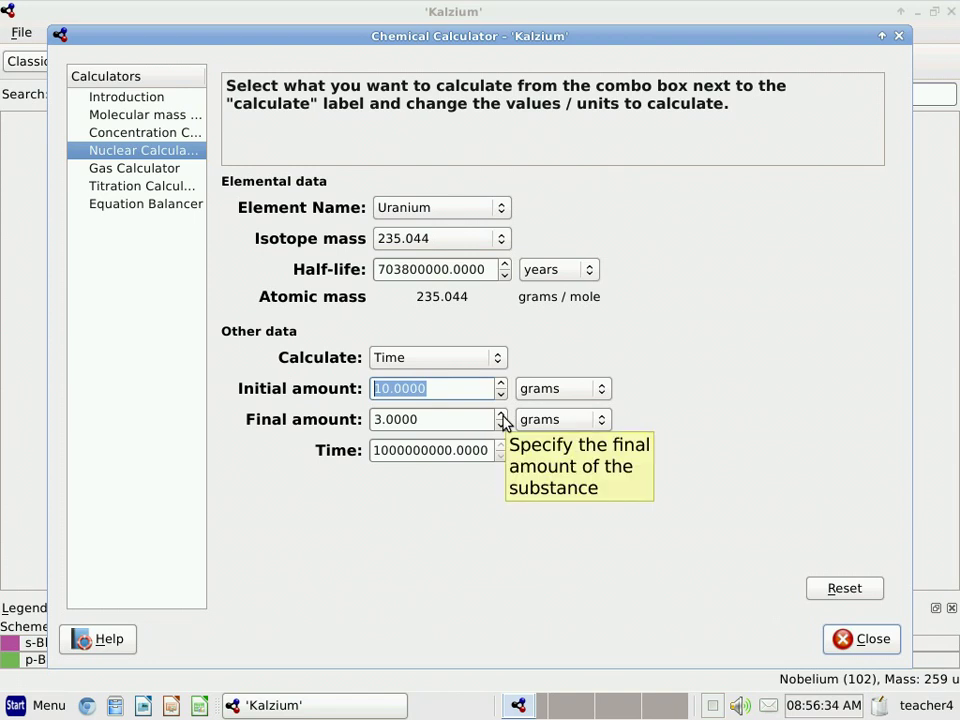
left_click(501, 414)
left_click(501, 414)
left_click(501, 414)
left_click(501, 414)
left_click(501, 414)
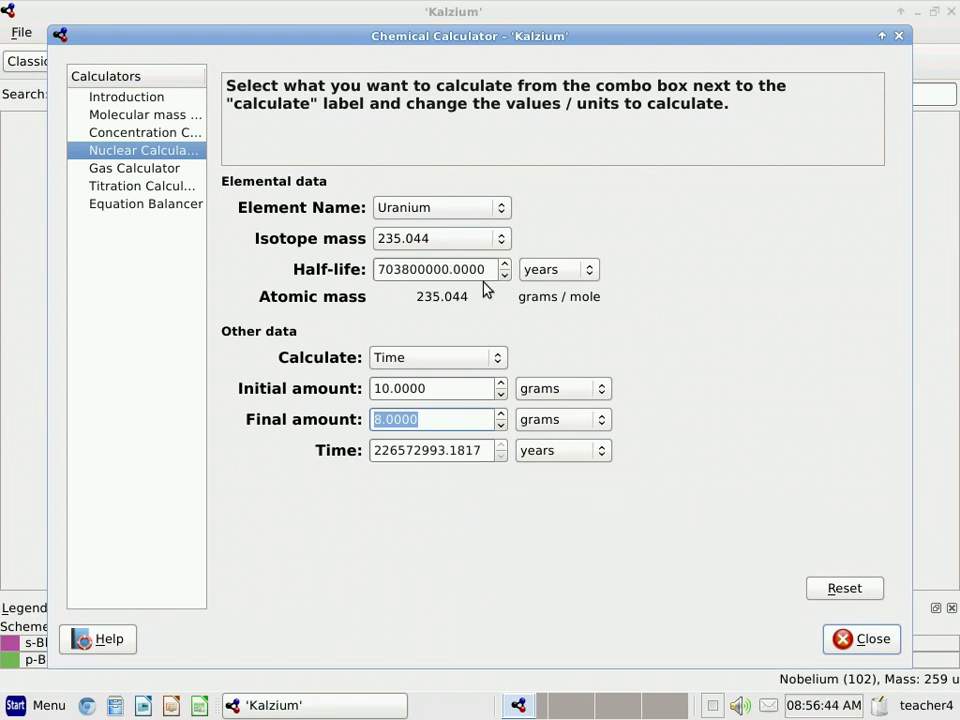
Step: Switch the uranium isotope mass to 239.054
left_click(502, 242)
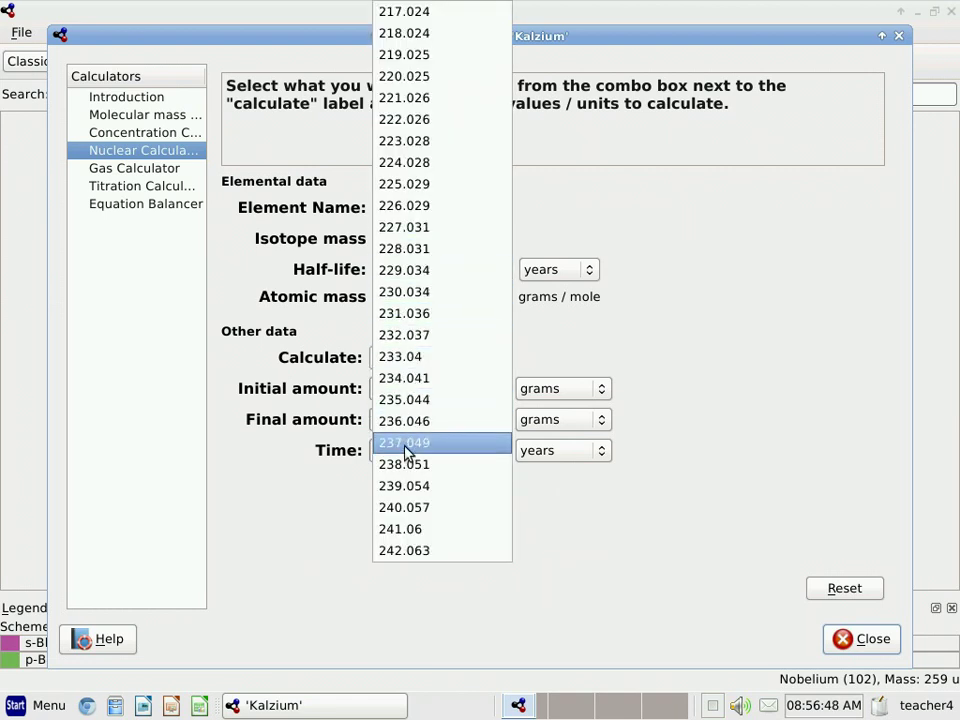
left_click(410, 487)
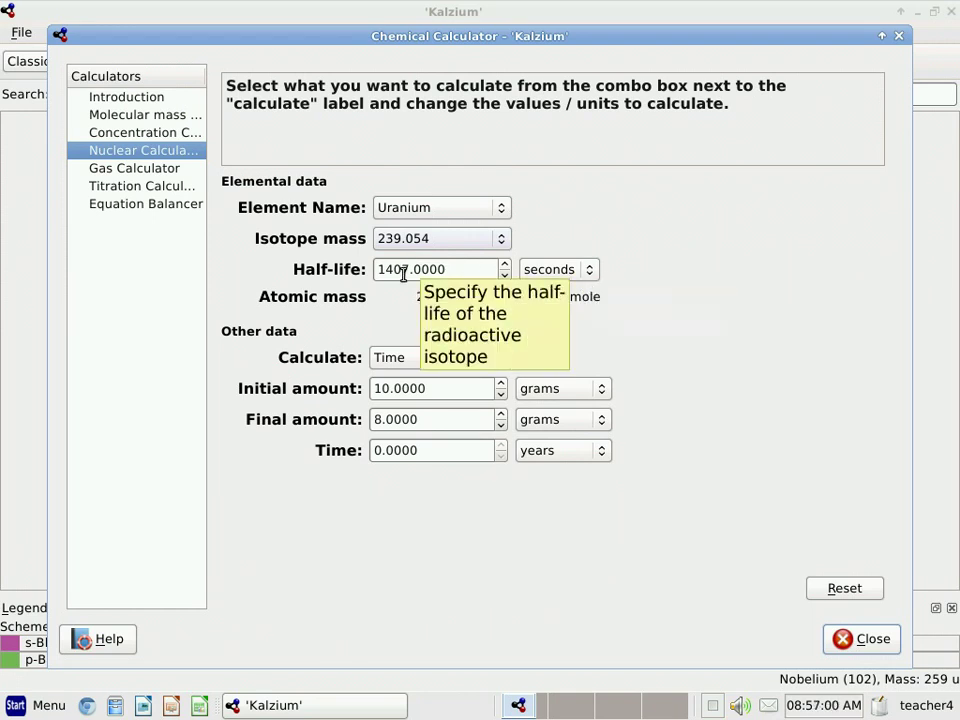
left_click(435, 422)
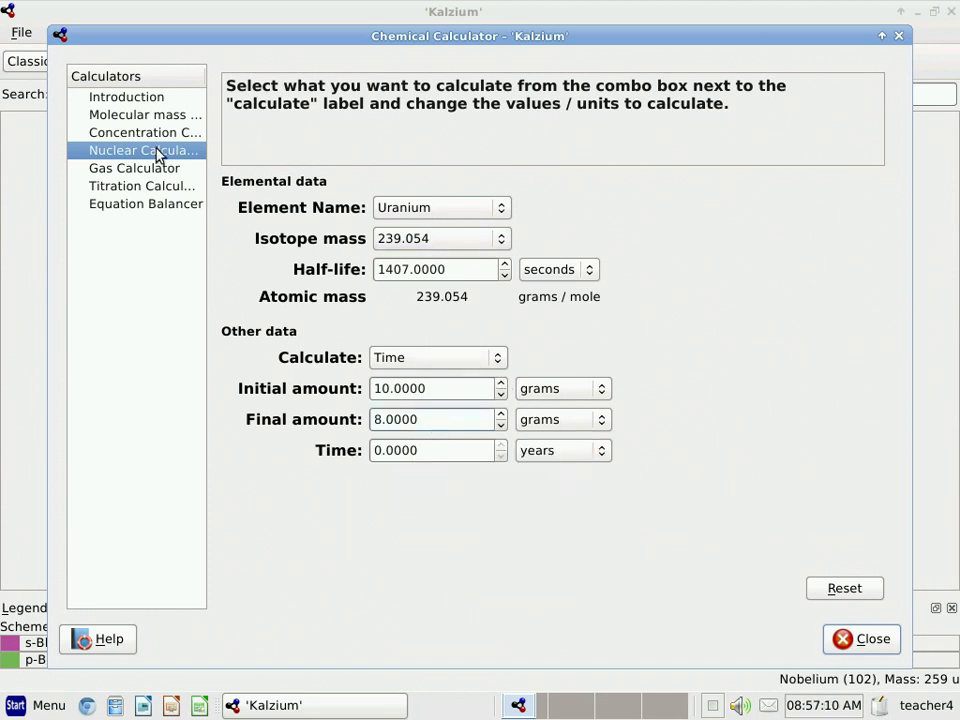
Step: Open the gas calculator and enter 4 moles, a pressure of 3 atmospheres and a temperature of 276 kelvins
left_click(140, 177)
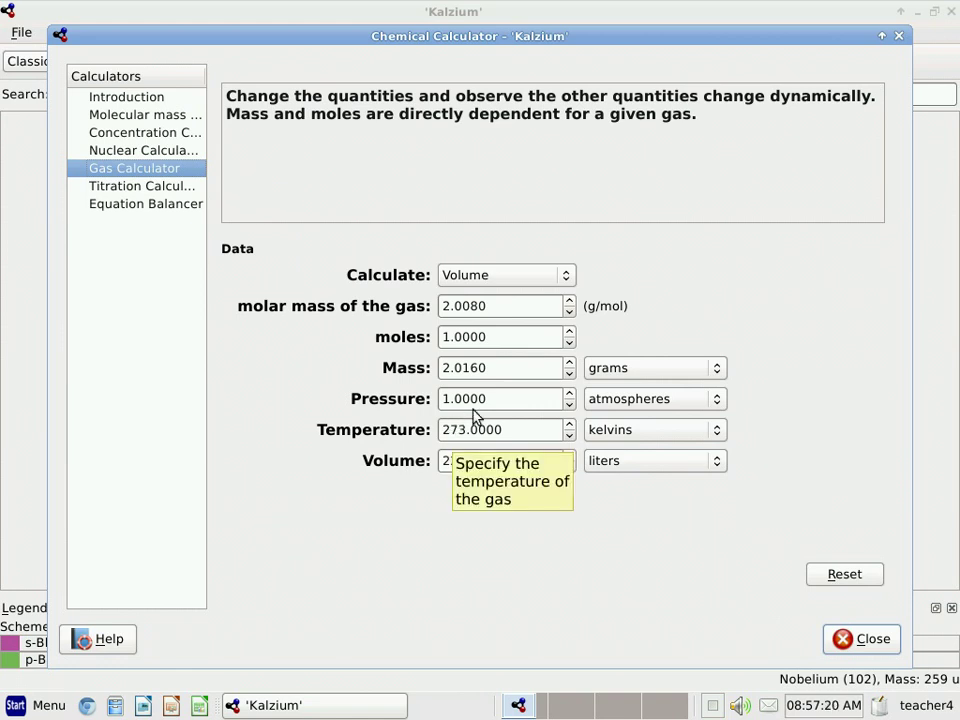
left_click(569, 332)
left_click(569, 332)
left_click(569, 332)
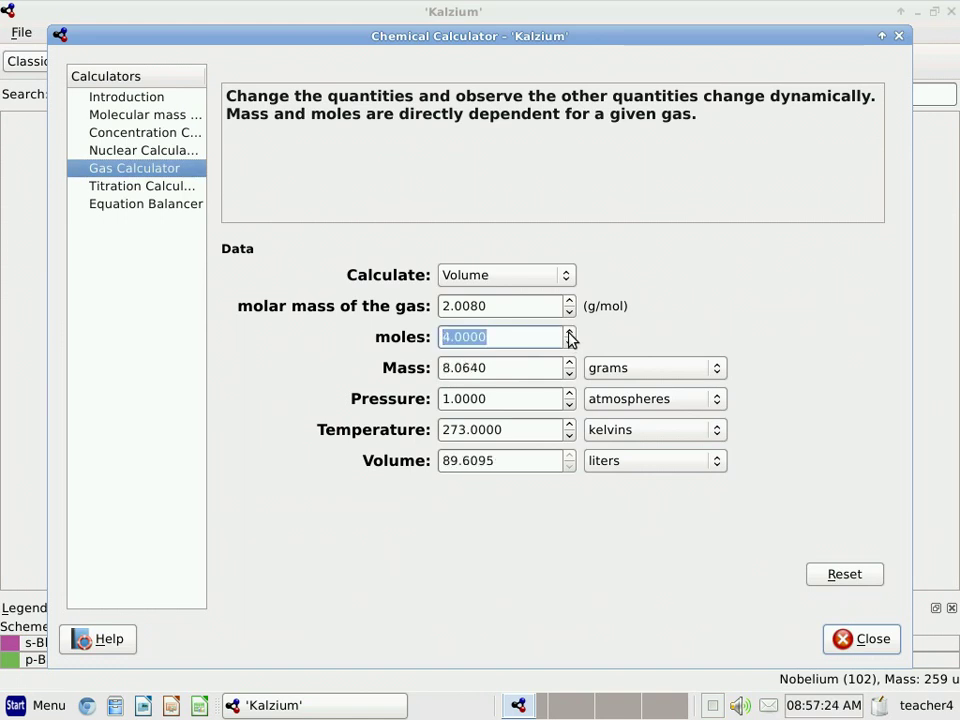
left_click(569, 395)
left_click(569, 395)
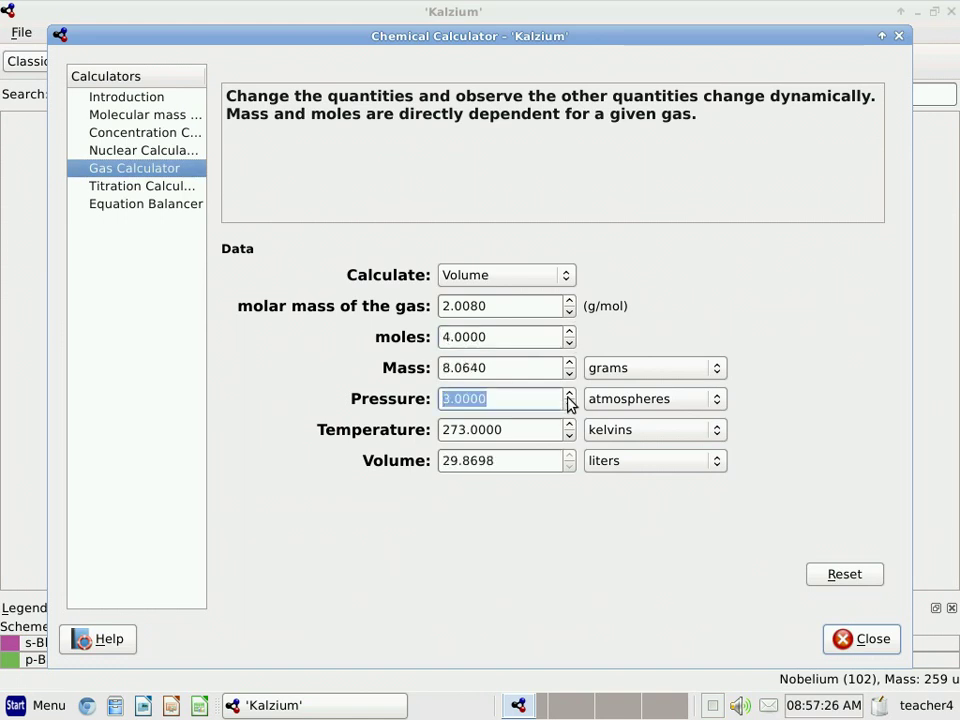
left_click(569, 425)
left_click(569, 425)
left_click(569, 425)
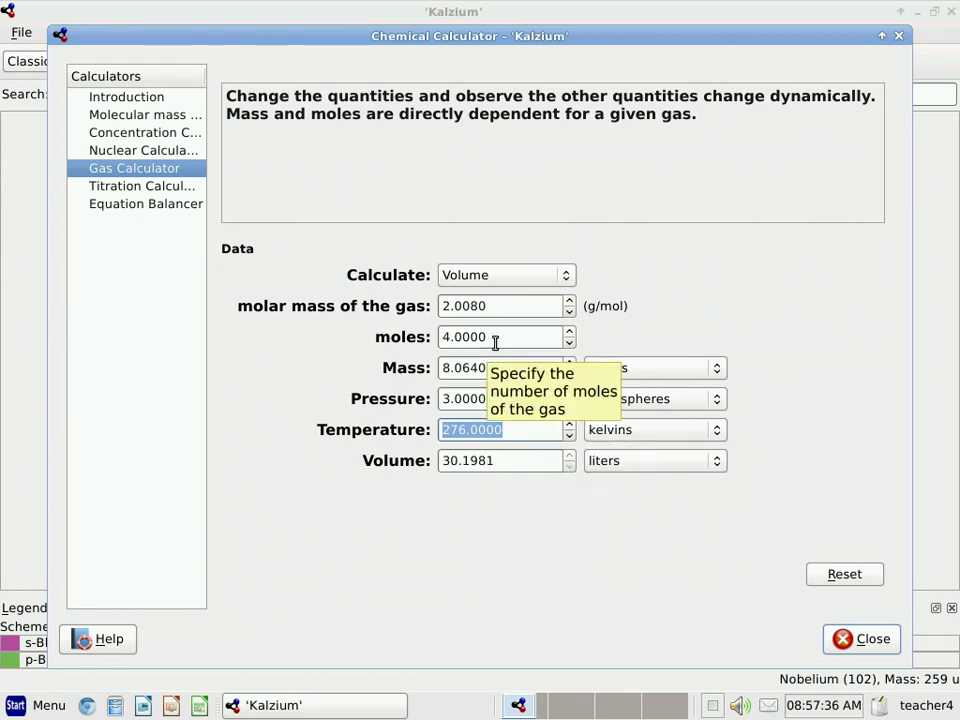
Step: Lower the molar mass of the gas to 0, then raise it to 3 g/mol
left_click(568, 313)
left_click(568, 313)
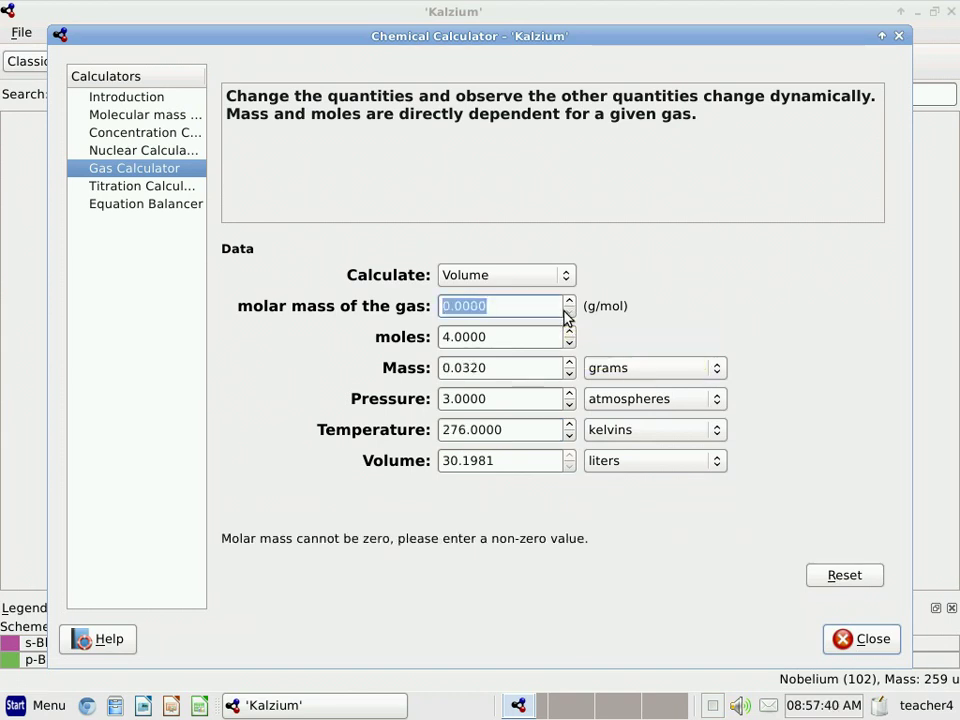
left_click(570, 302)
left_click(570, 302)
left_click(570, 302)
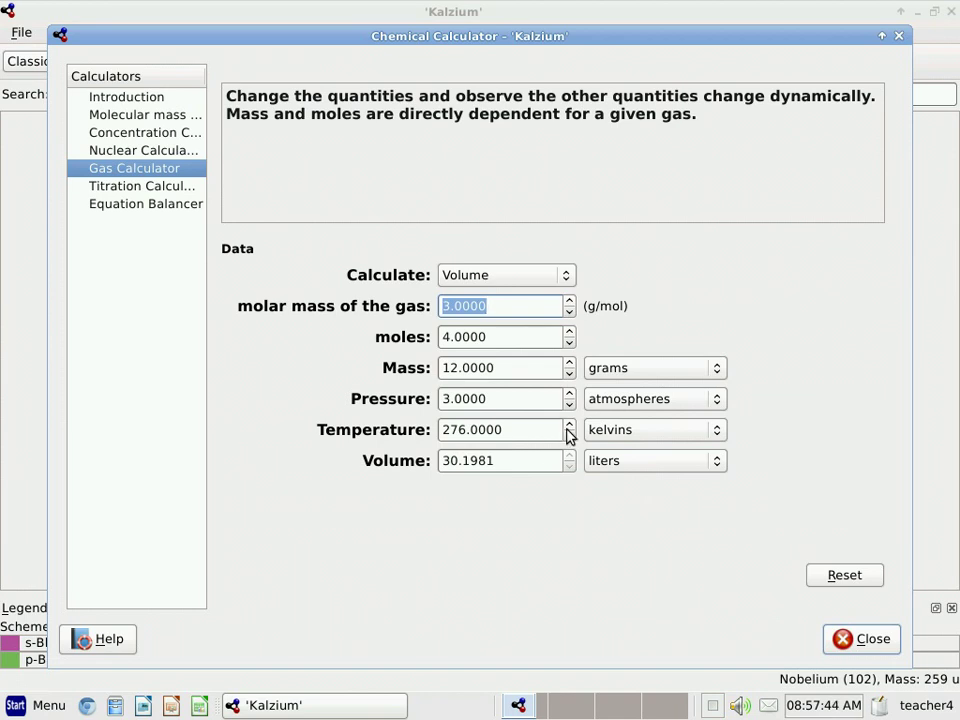
Step: Change the temperature unit to Celsius and set the gas temperature to 277
left_click(718, 436)
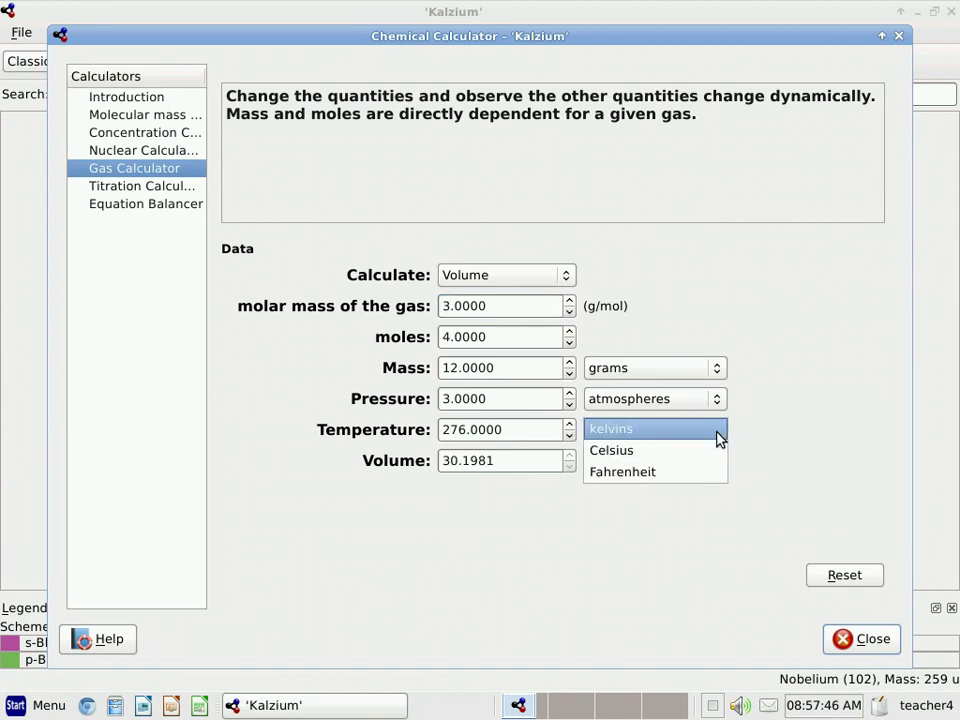
left_click(668, 453)
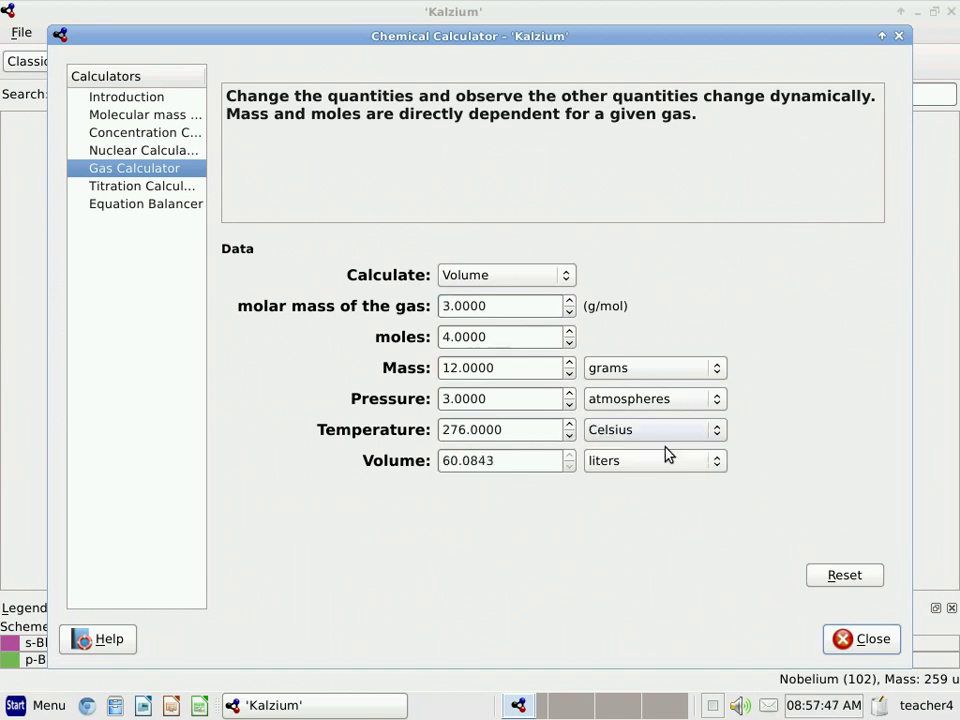
left_click(567, 425)
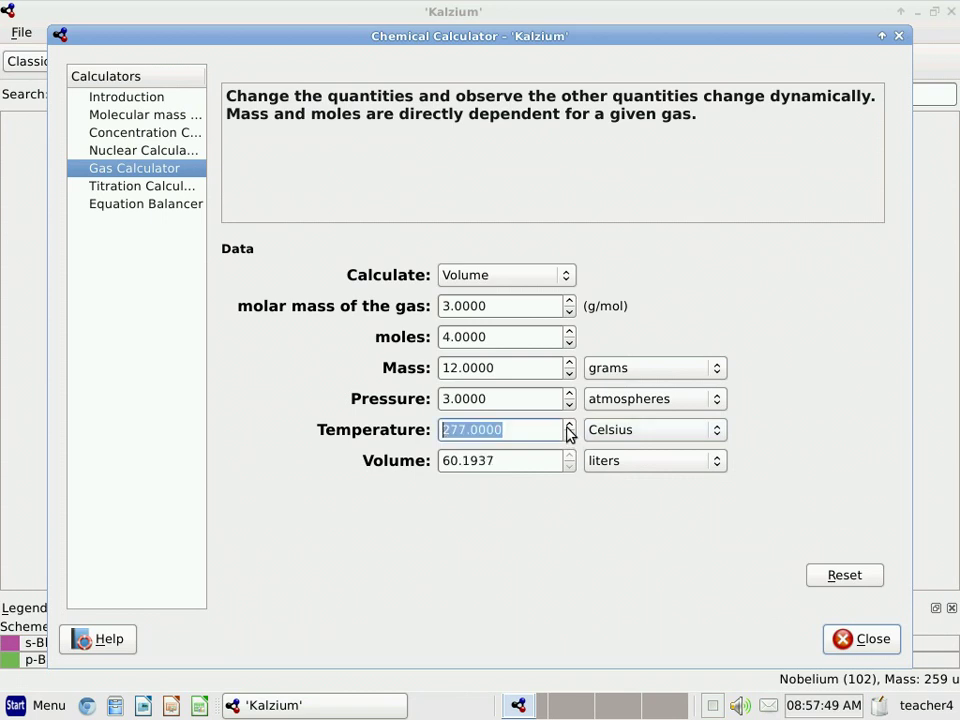
Step: Open the titration calculator, load the example pH and volume values, and draw their plot
left_click(150, 195)
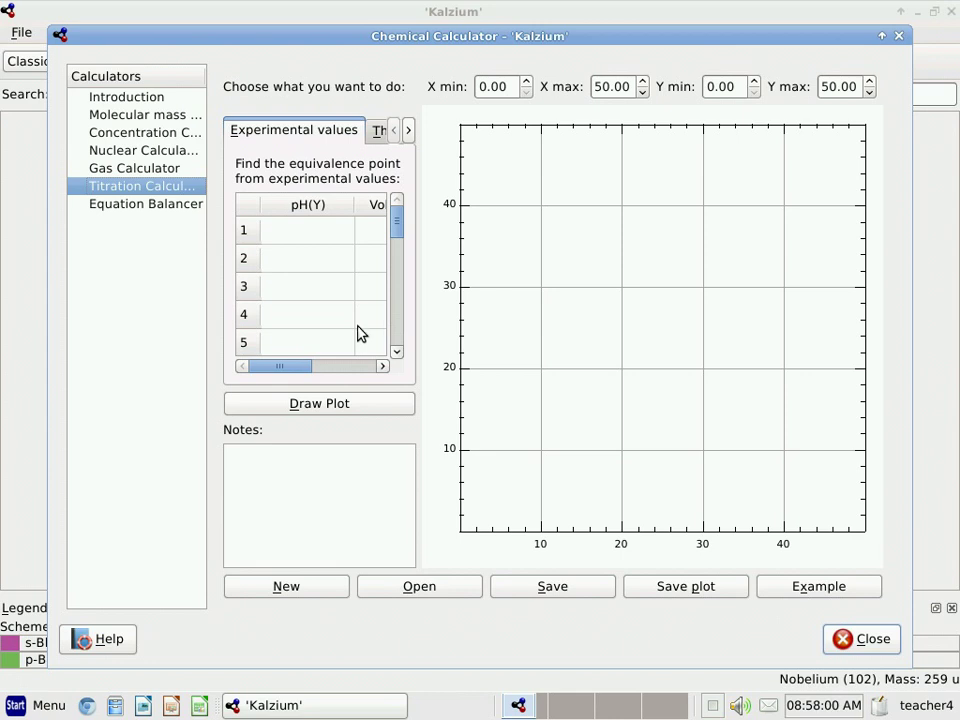
left_click(805, 590)
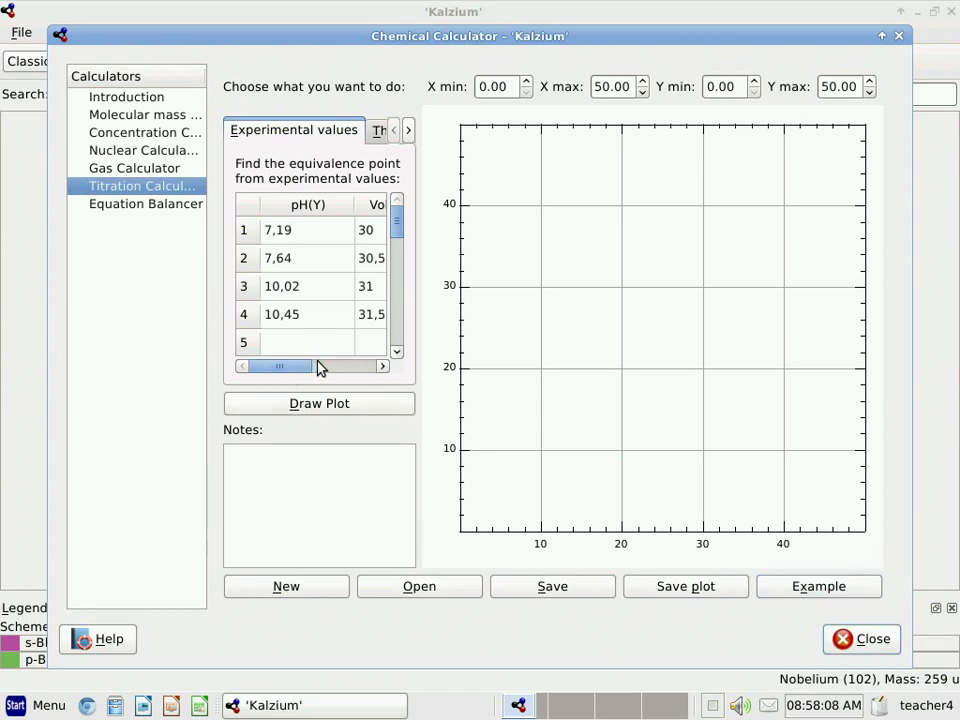
left_click(362, 369)
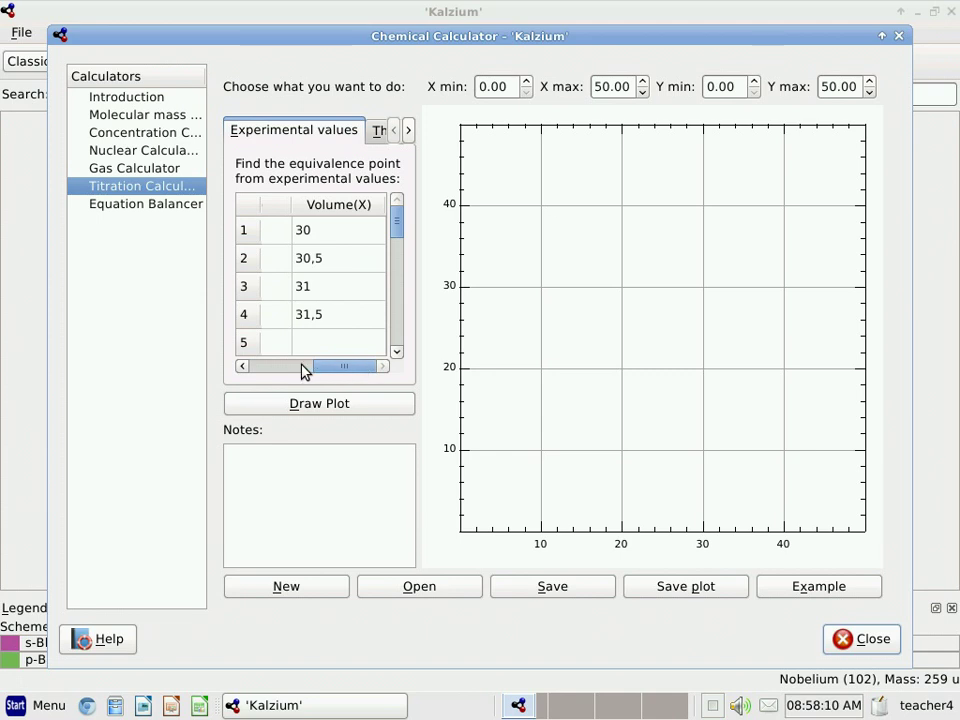
left_click(270, 368)
left_click(302, 412)
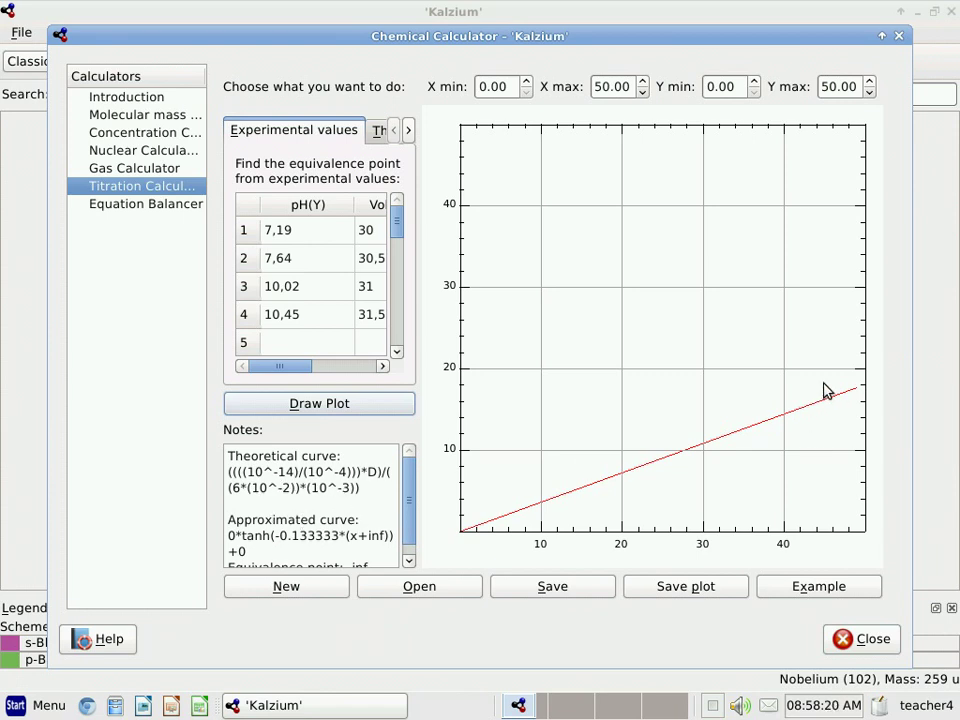
Step: Open the equation balancer and balance the default equation aCH3(CH2)3COOH + bO2 -> cH2O + dCO2
left_click(119, 209)
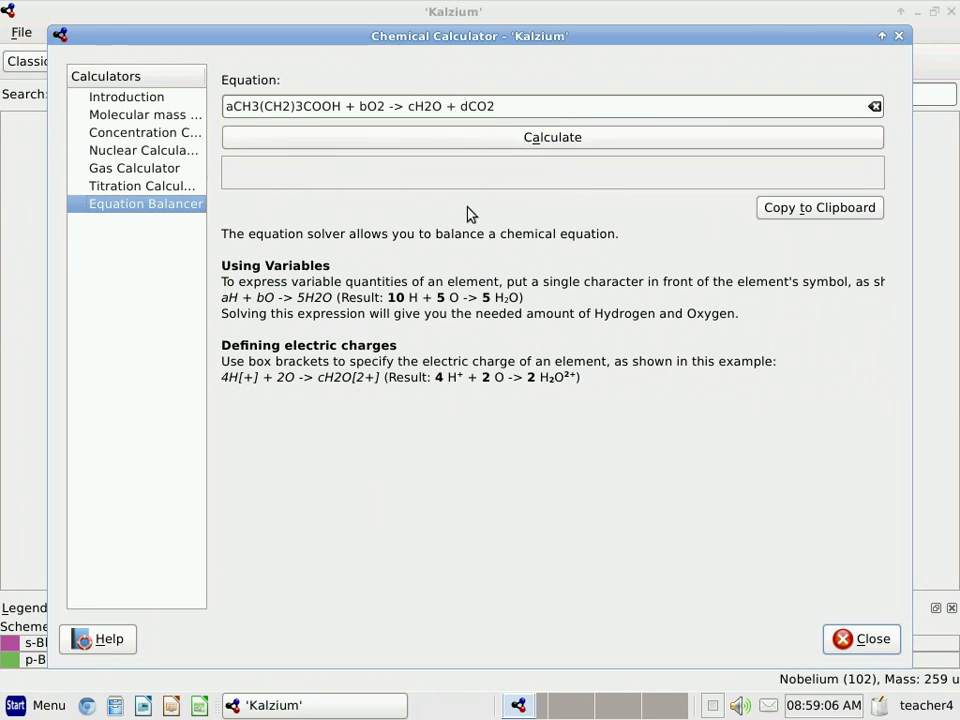
left_click(543, 142)
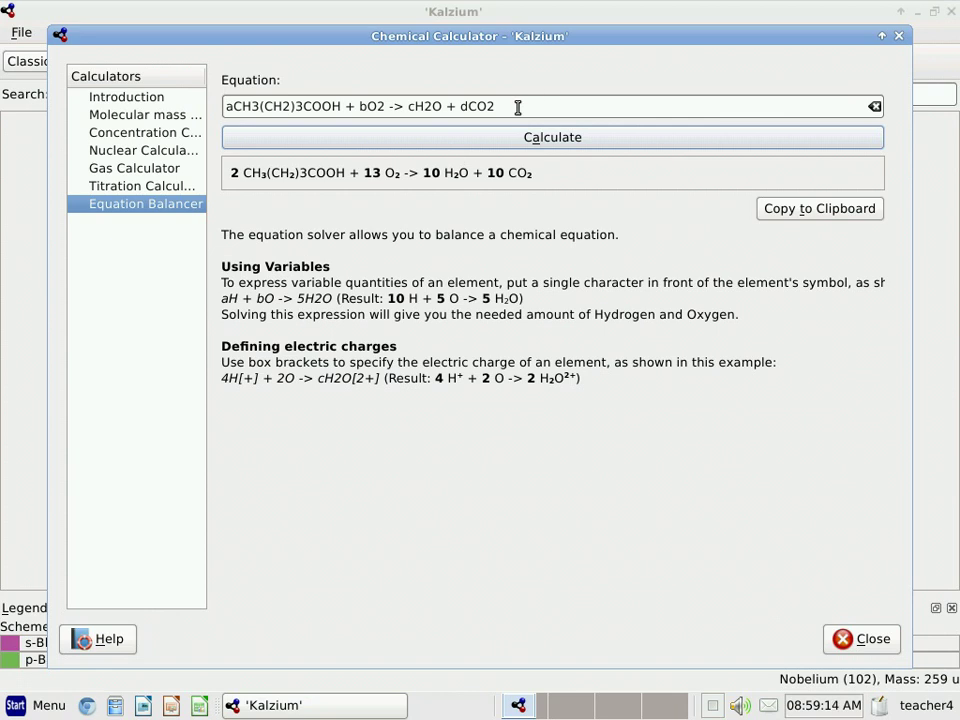
Step: Replace the equation with aH2O + bCO2 -> cH2 + dCO and calculate its balance
left_click_drag(518, 107, 214, 90)
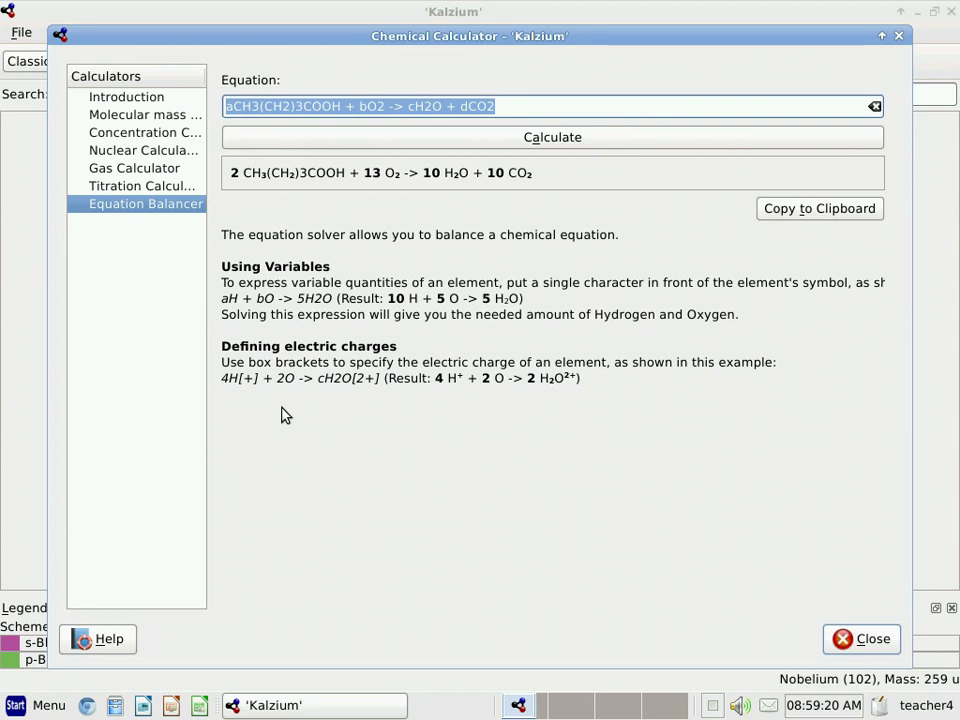
type("a")
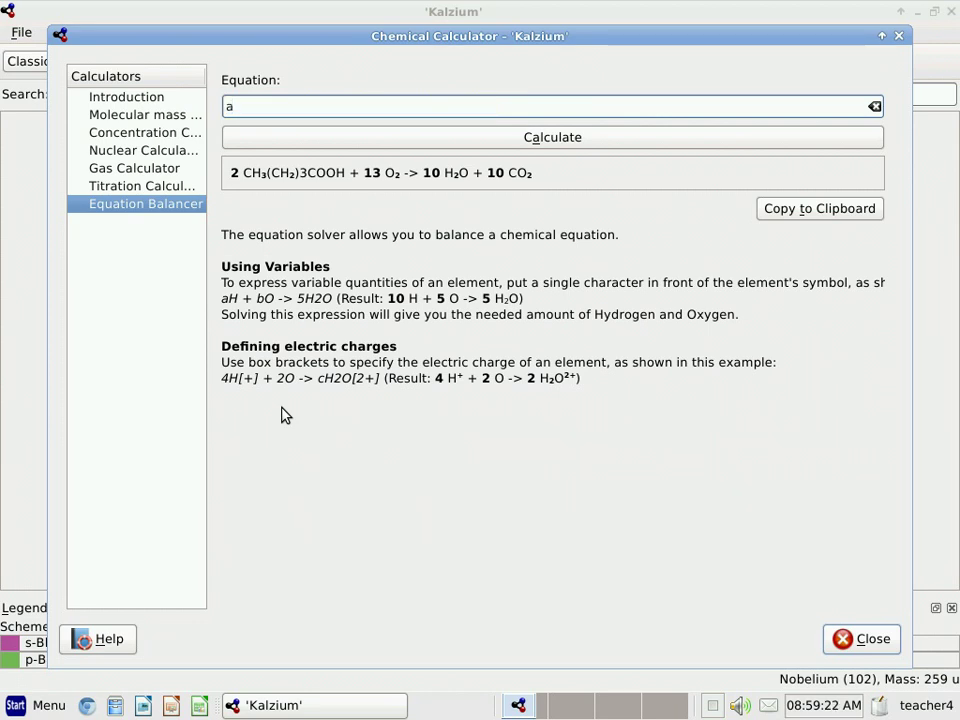
type("H2O")
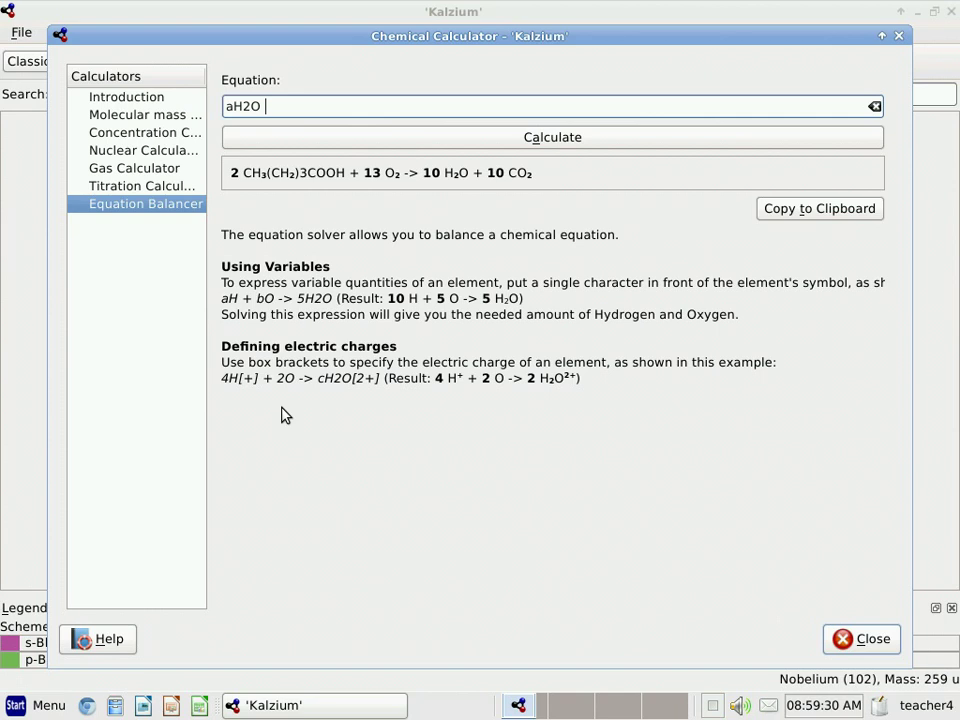
type("+ bCO2")
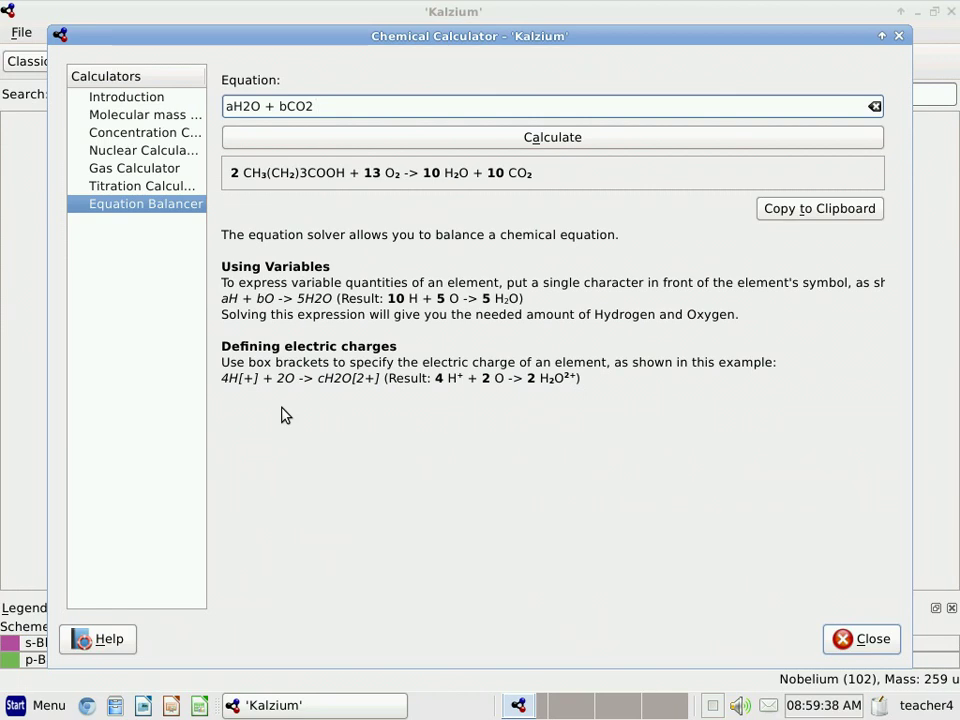
type("-> c")
type("H2 + CO")
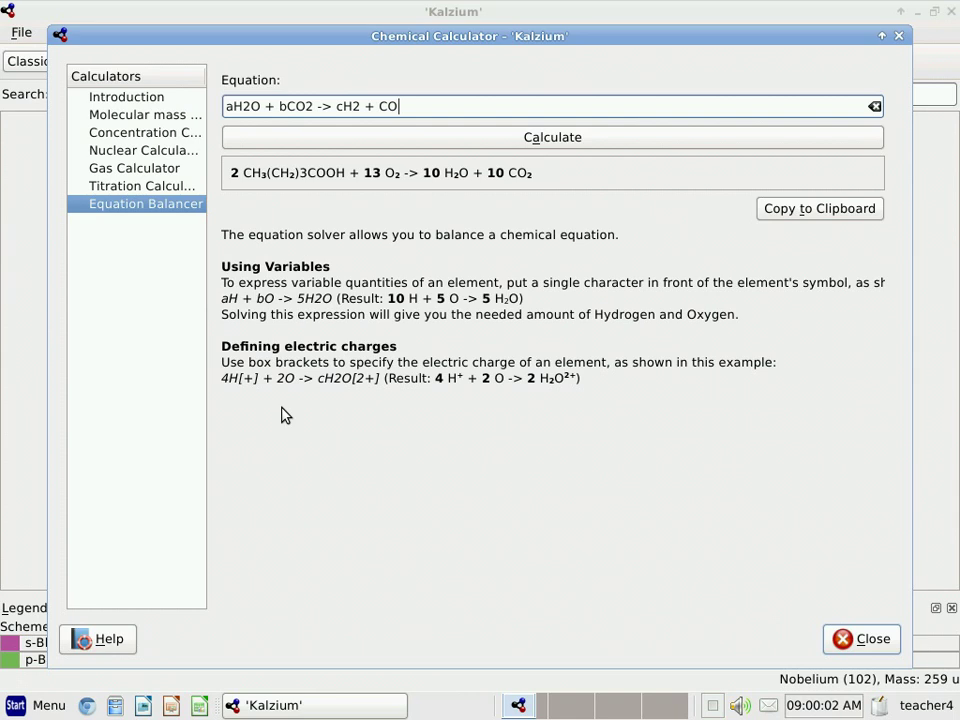
key("BackSpace")
key("BackSpace")
type("dCO")
left_click(552, 141)
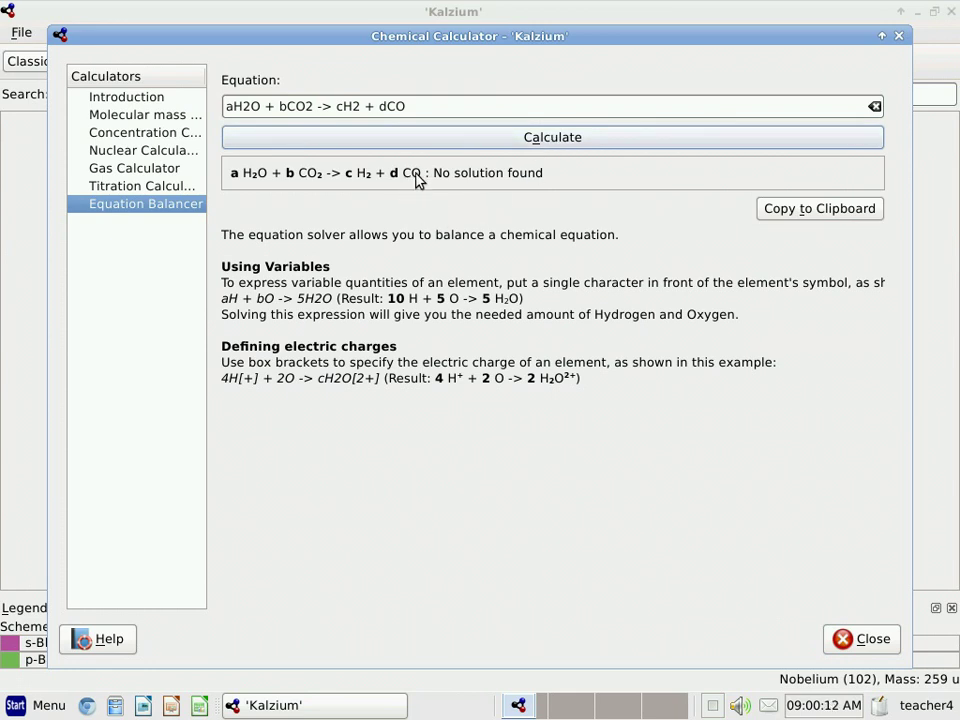
Step: Change the last product in the equation to dCO2 and recalculate the balance
left_click(408, 105)
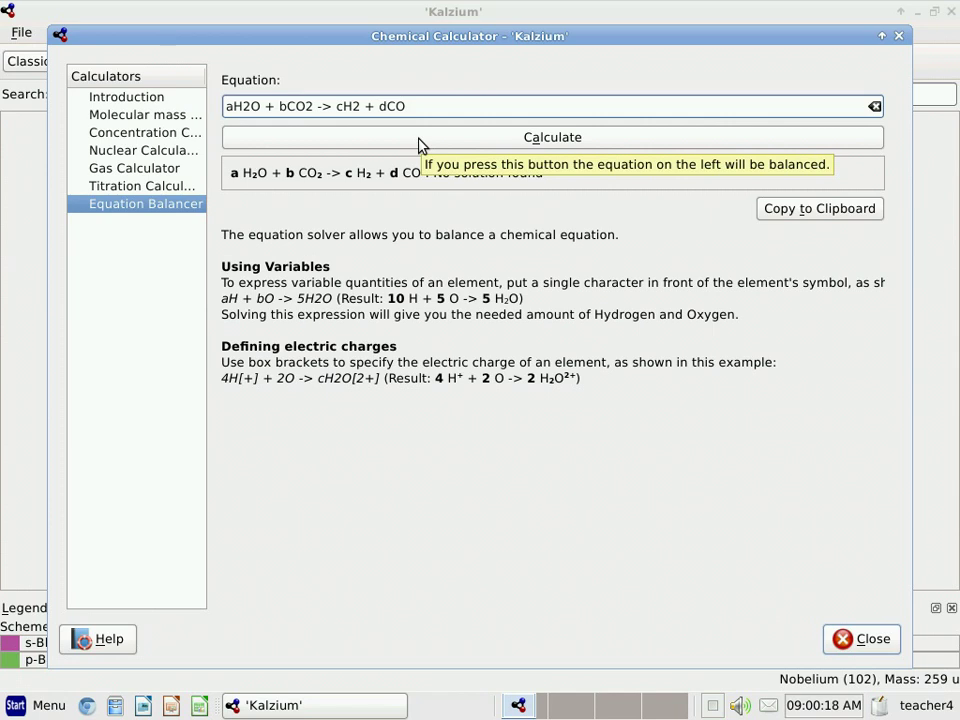
key("BackSpace")
key("BackSpace")
type("C")
key("BackSpace")
type("CO")
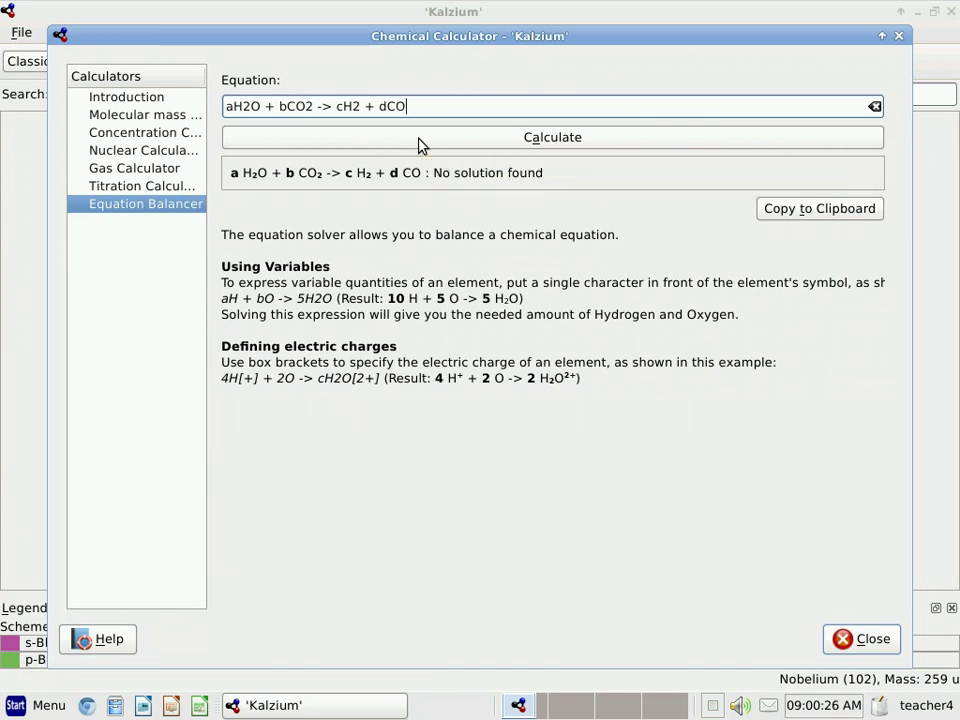
type("2")
left_click(530, 139)
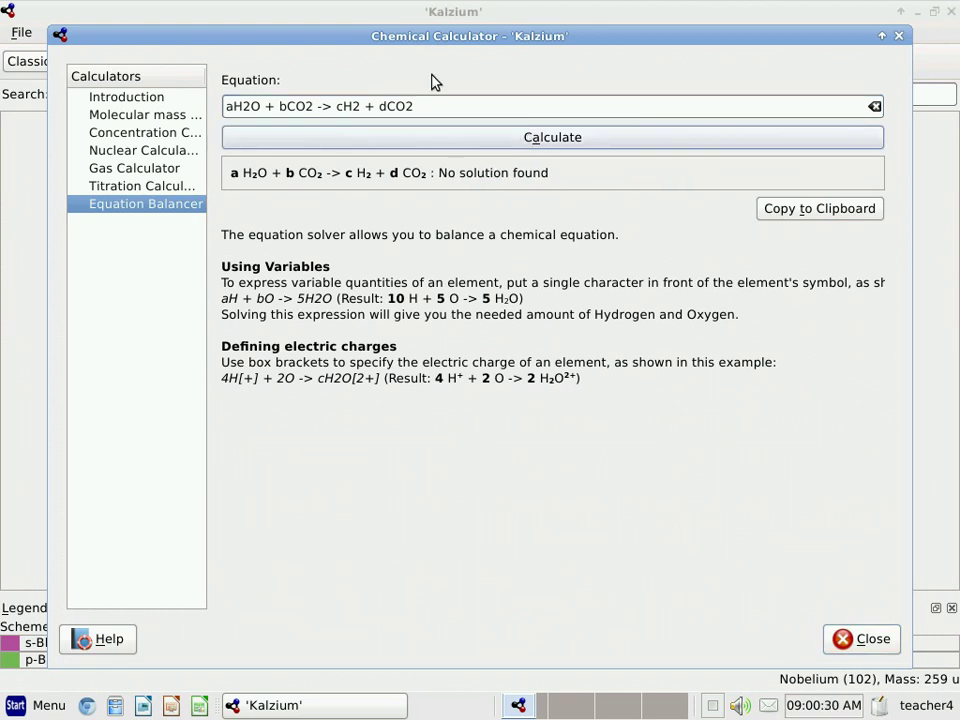
Step: Change the last product to dCO4, balance the equation and close the calculator
left_click(425, 104)
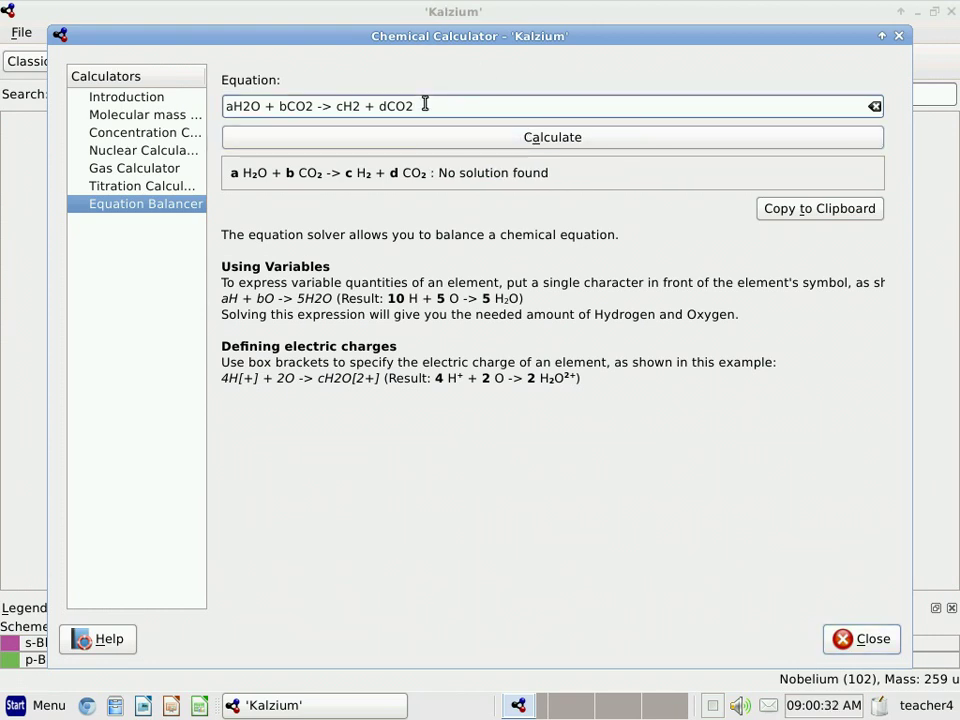
key("BackSpace")
type("4")
left_click(587, 137)
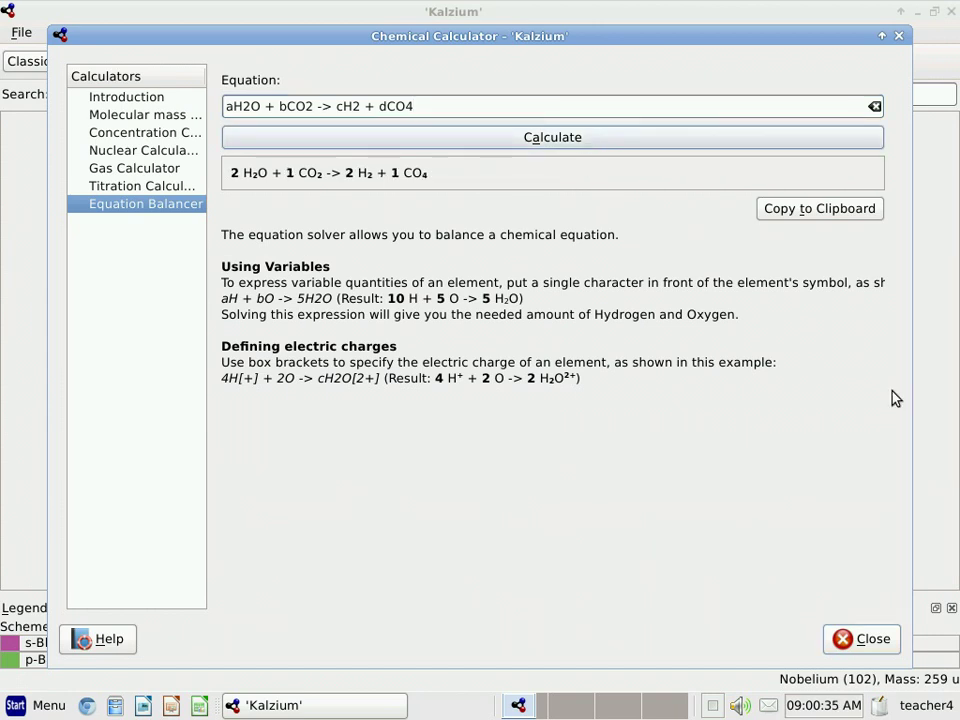
left_click(850, 638)
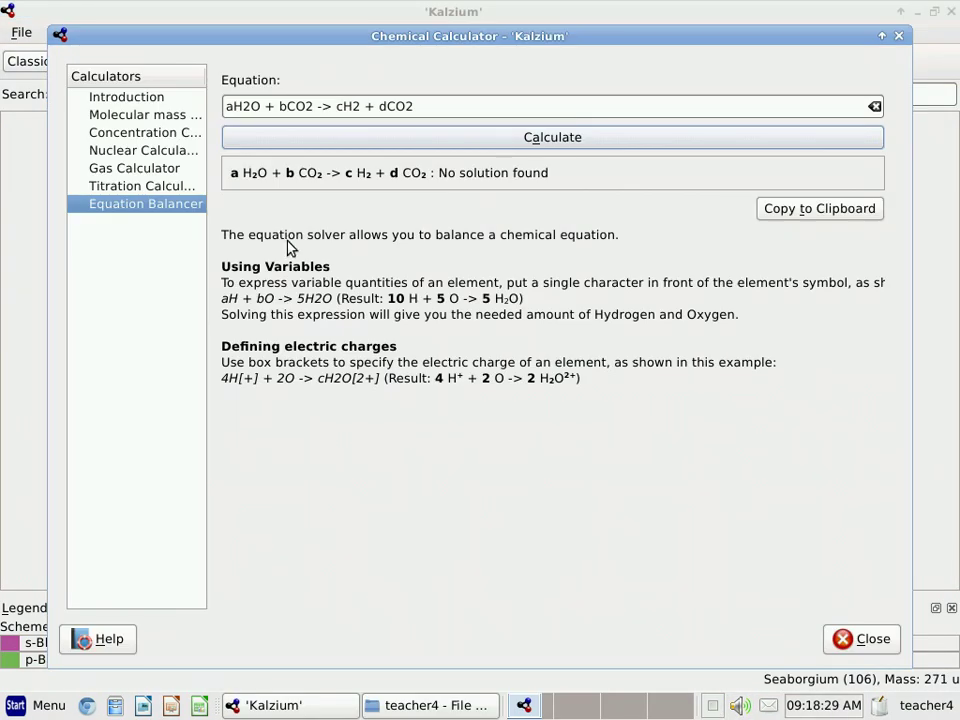
Step: Change the last product of the equation to dCO3 and balance it again
left_click(425, 106)
key("BackSpace")
type("3")
left_click(525, 141)
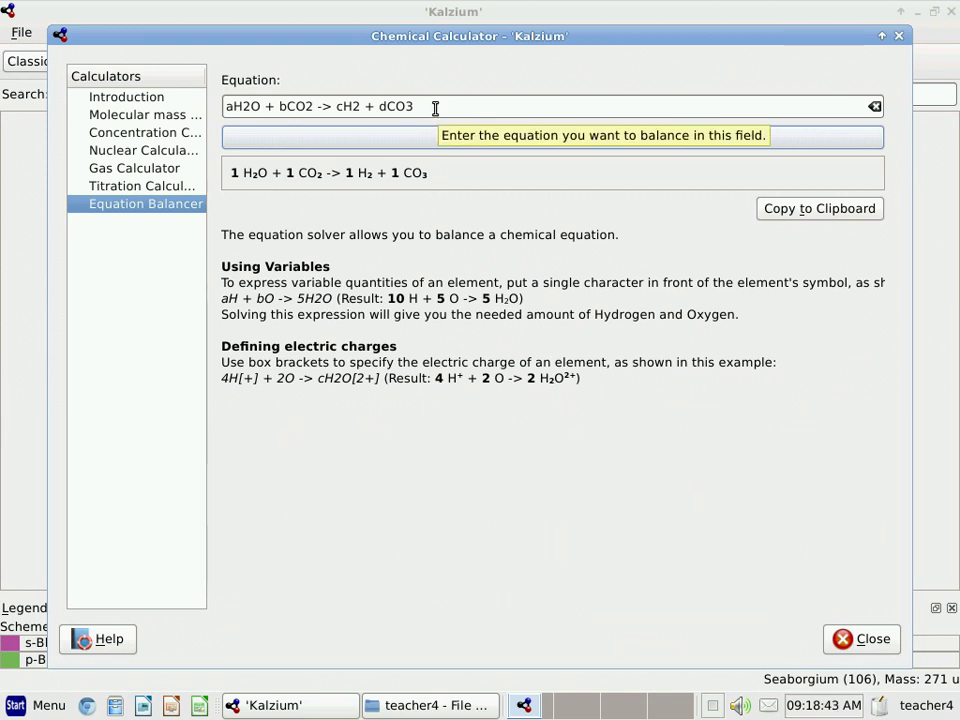
Step: Replace the equation with aCr2(SO4)3 + bKMnO4 + cH2O -> dK2Cr2O7 + eMn(OH)4
left_click_drag(435, 107, 224, 92)
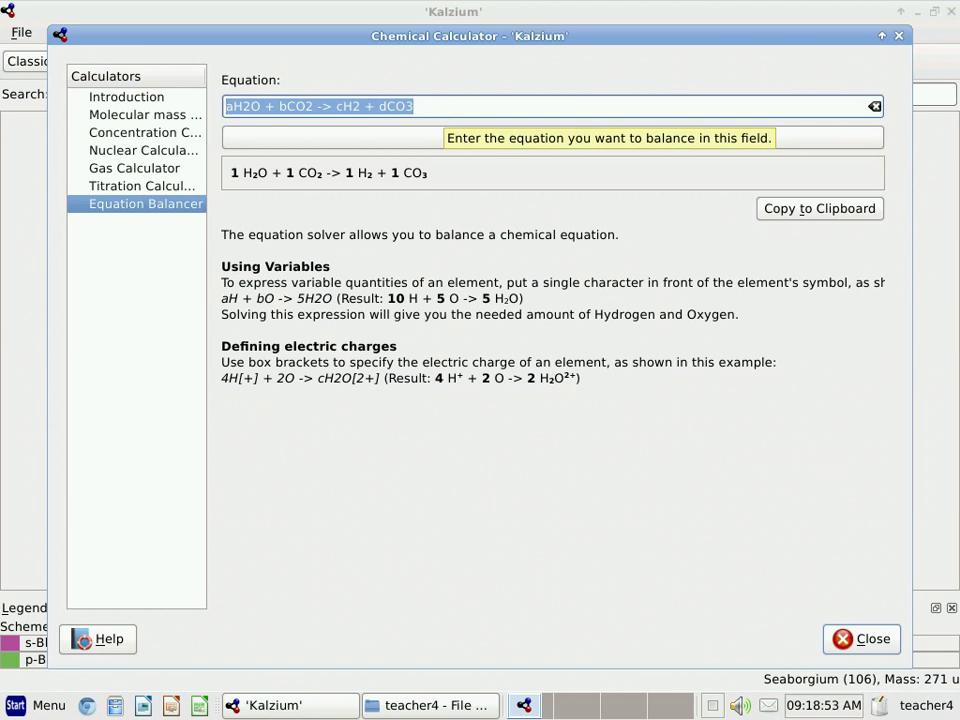
type("aCR")
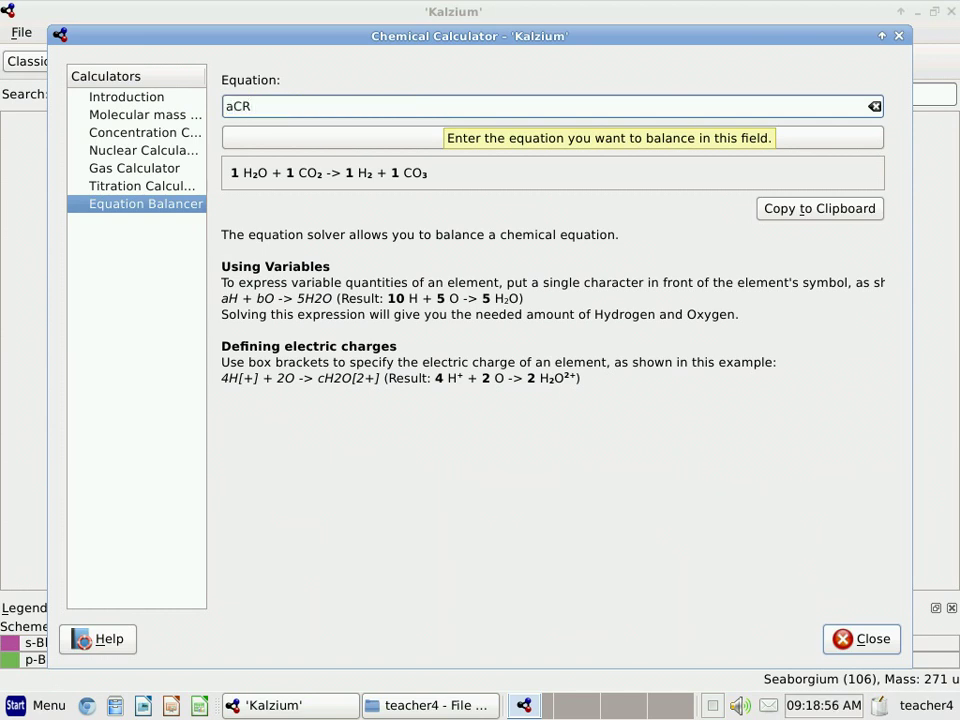
key("BackSpace")
type("r2(SO4)3")
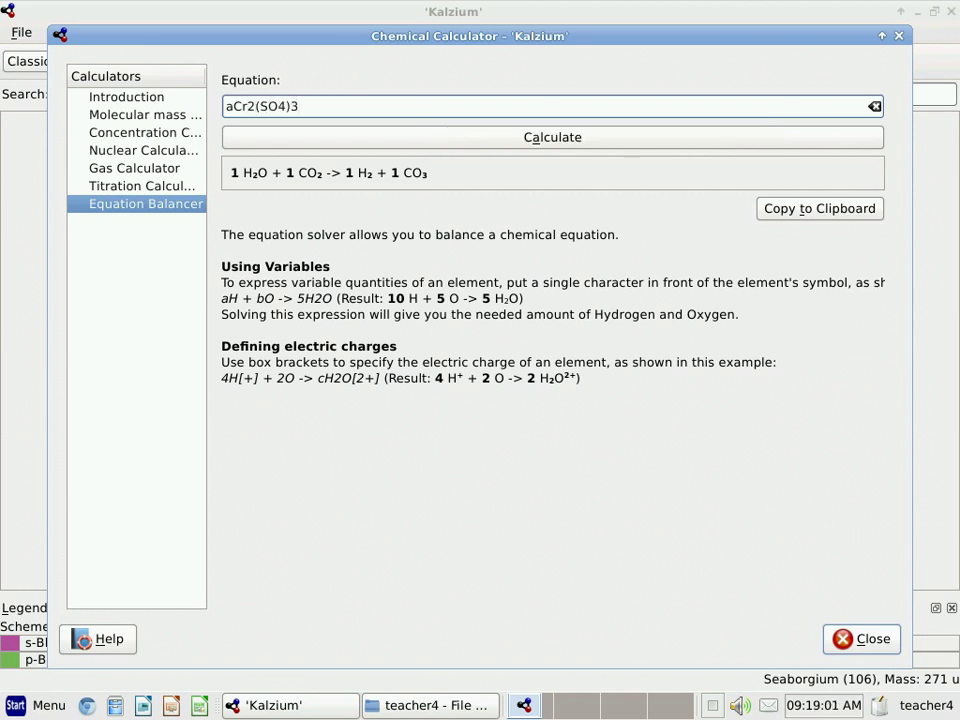
type(" + bKMnO4")
key("BackSpace")
key("BackSpace")
key("BackSpace")
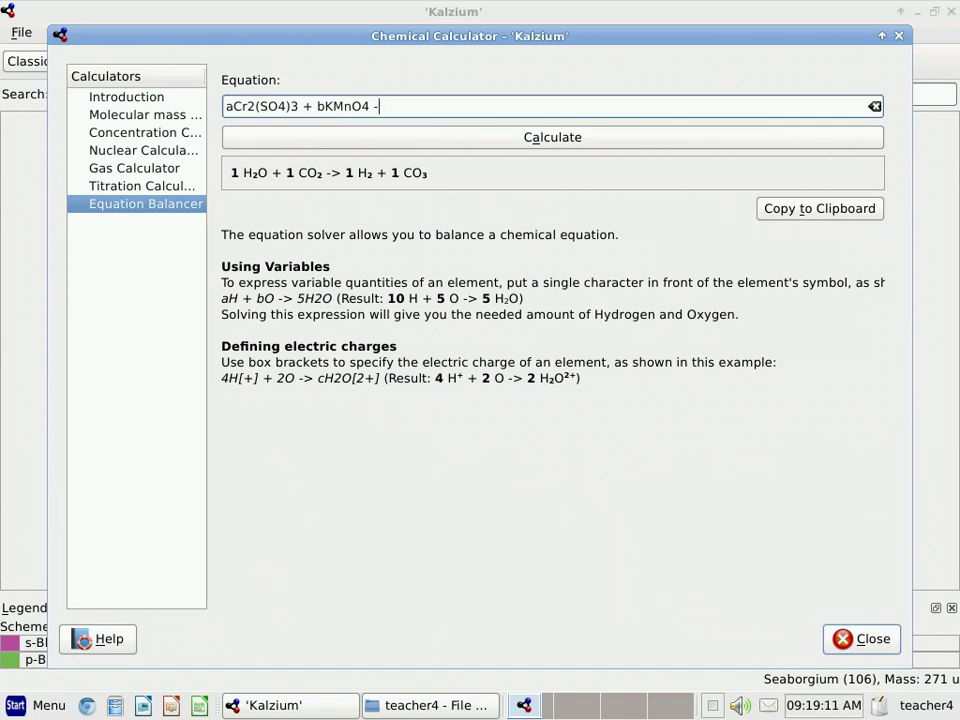
type("+ c")
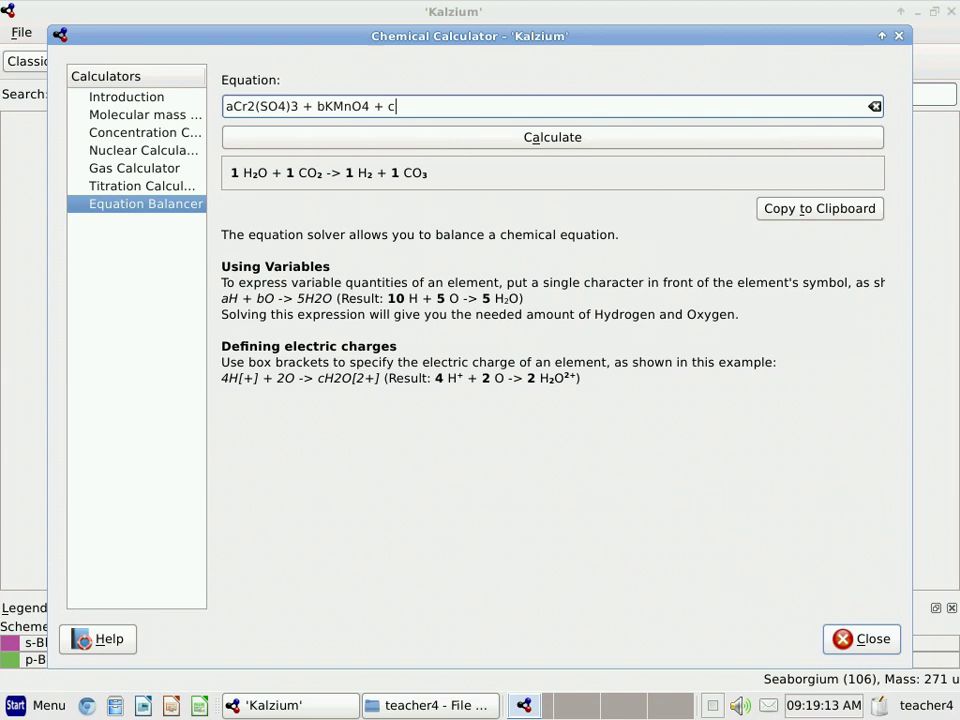
type("H2O -> dK2C")
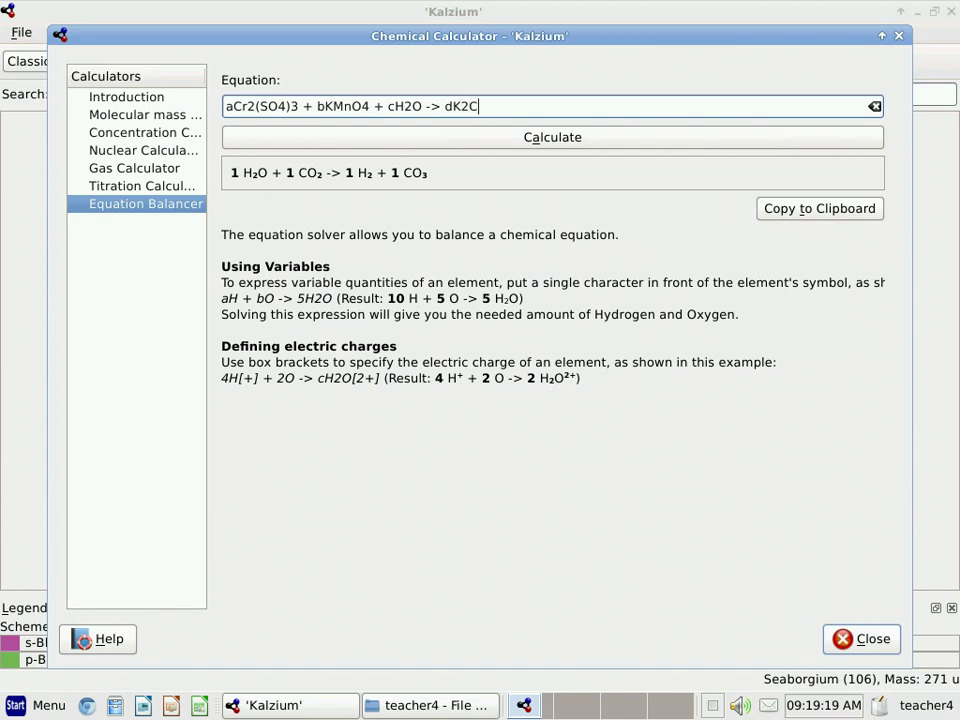
type("r2O7 + eMn(O")
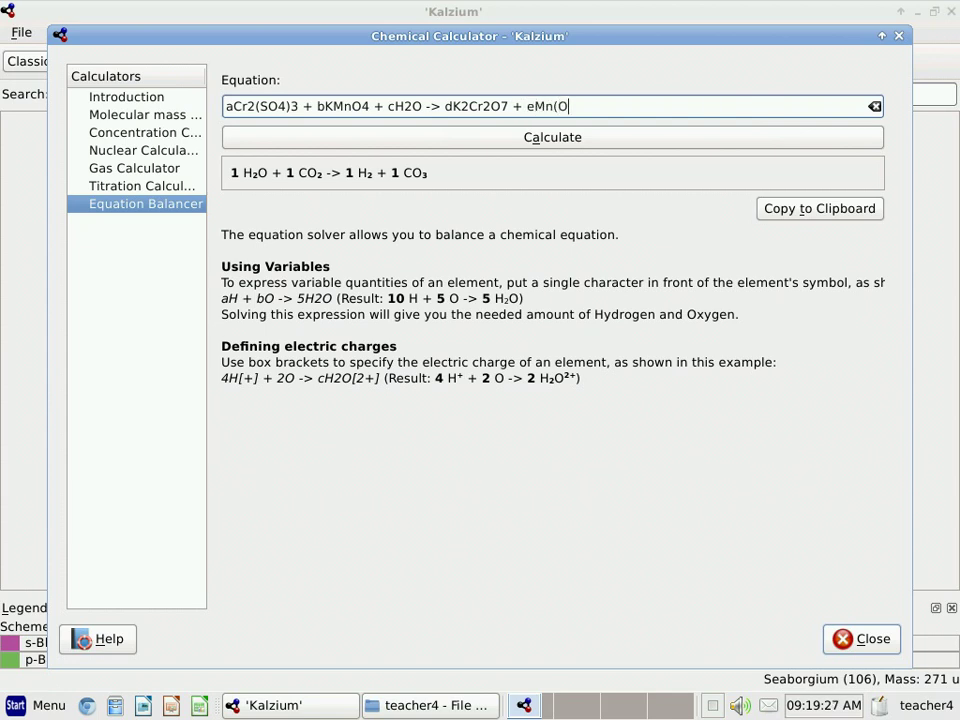
type("H)4")
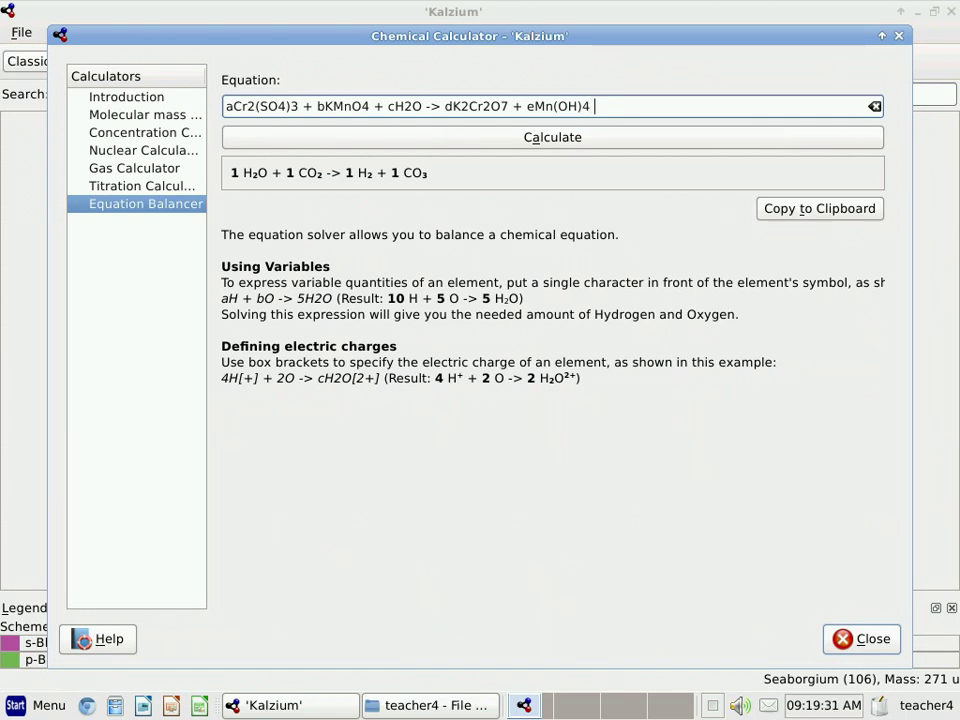
Step: Append the product fH2SO4 to the equation, balance it and close the calculator
type(" + fH2So")
key("BackSpace")
key("BackSpace")
type("O")
key("BackSpace")
type("SO4")
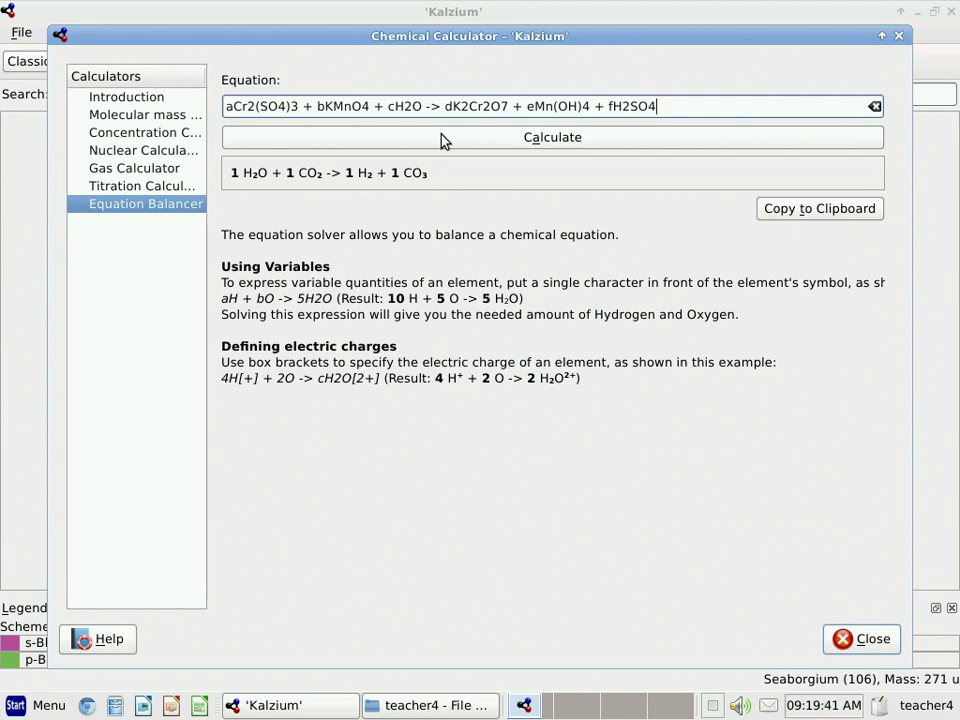
left_click(515, 141)
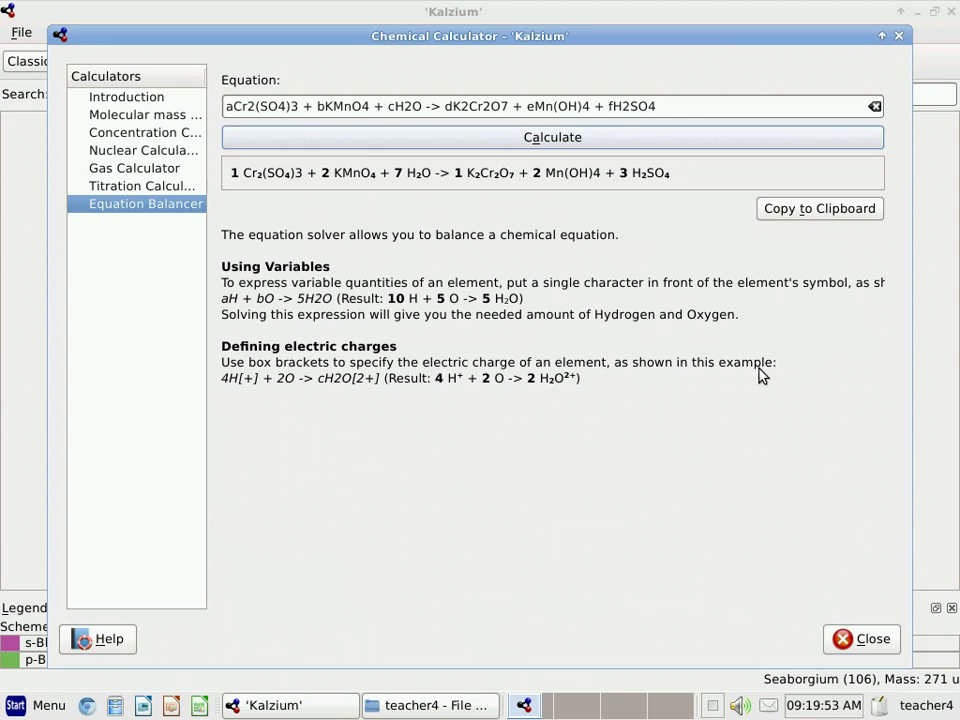
left_click(866, 639)
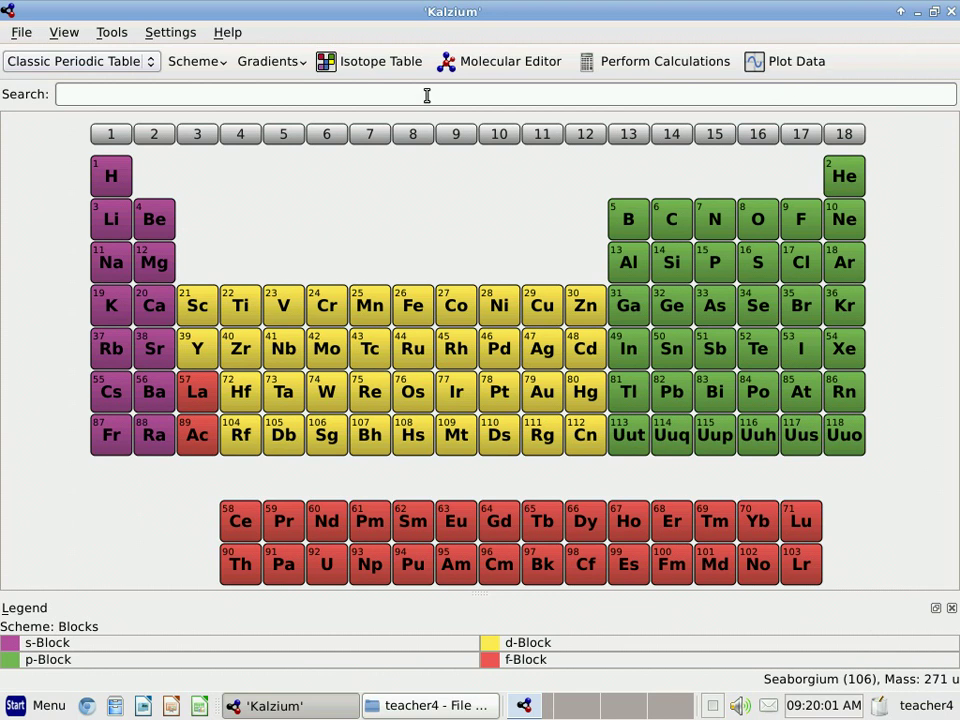
Step: Open the element data plot and plot Electronegativity on the Y-axis against atomic number
left_click(775, 65)
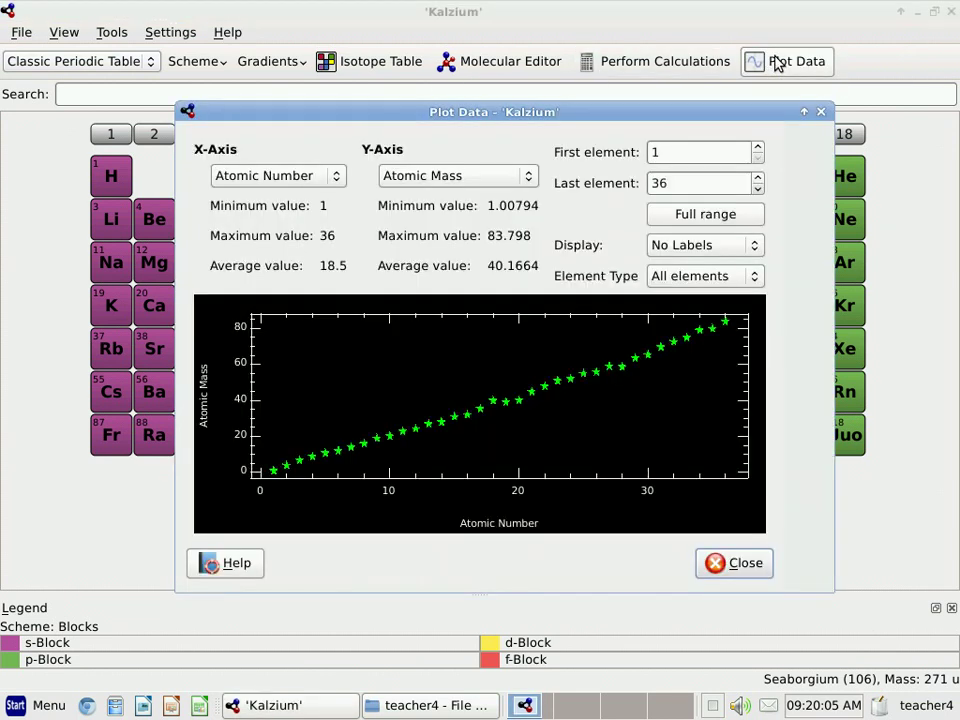
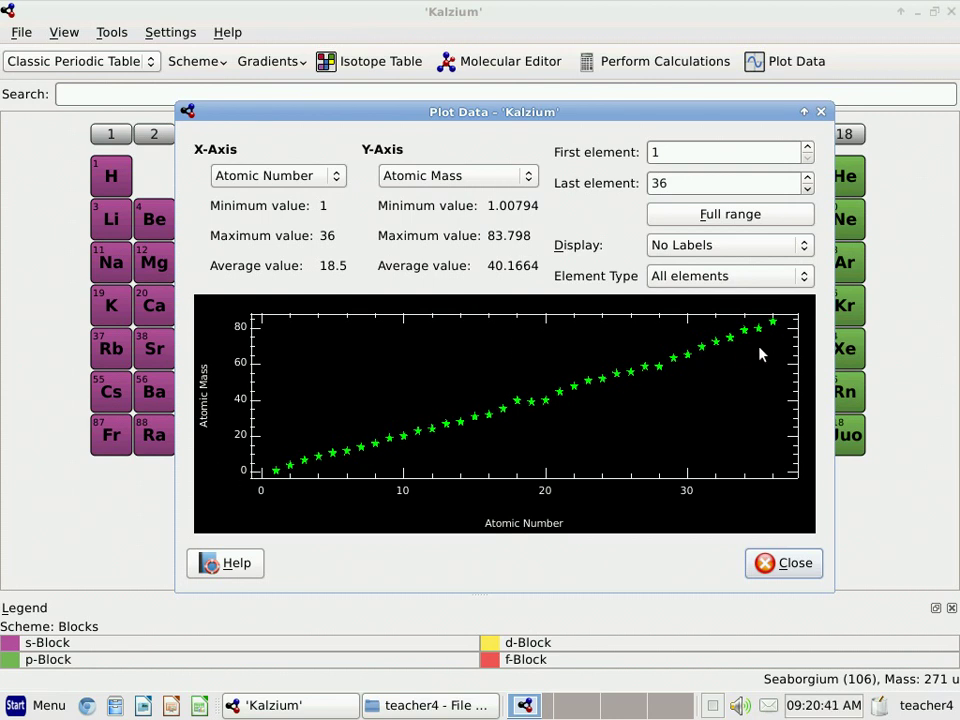
left_click(527, 178)
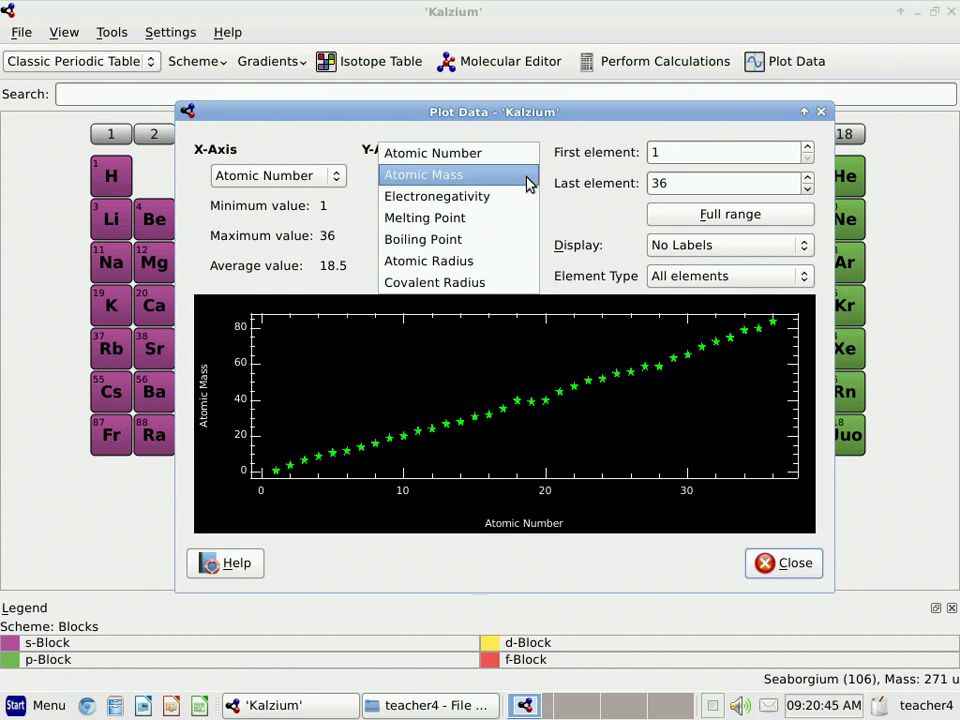
left_click(463, 197)
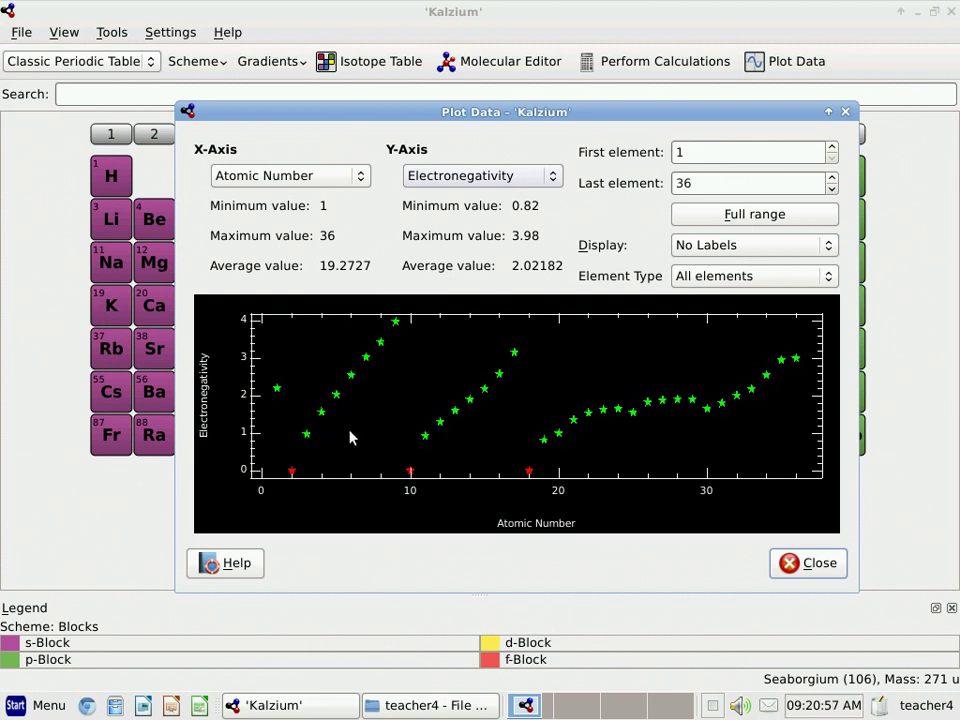
Step: Switch the plot's Y-axis to Melting Point, then Boiling Point, then Atomic Radius
left_click(551, 179)
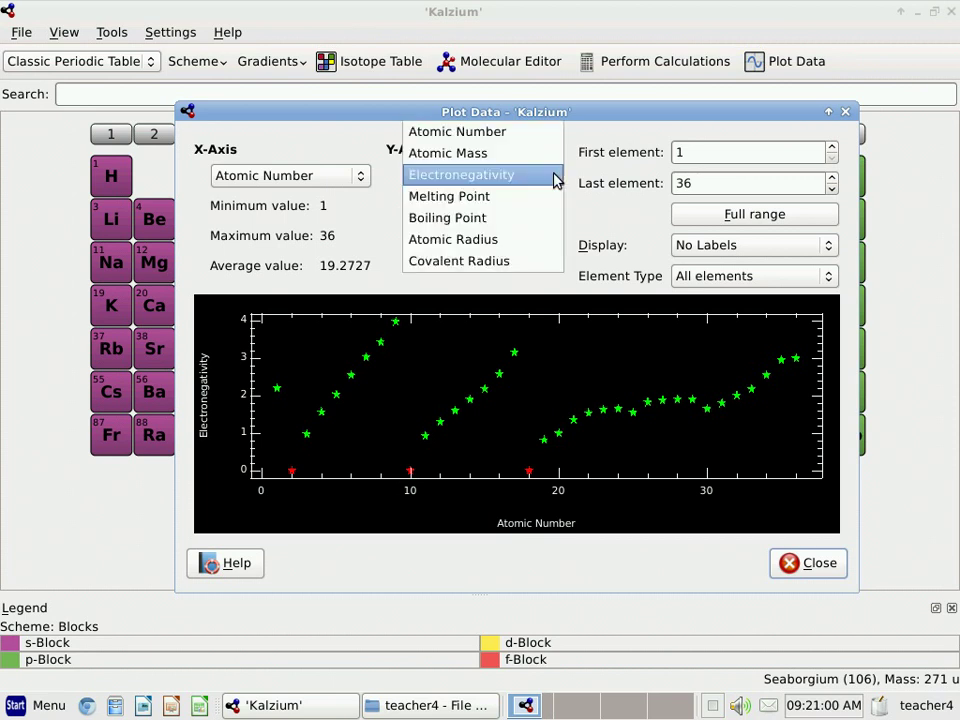
left_click(490, 203)
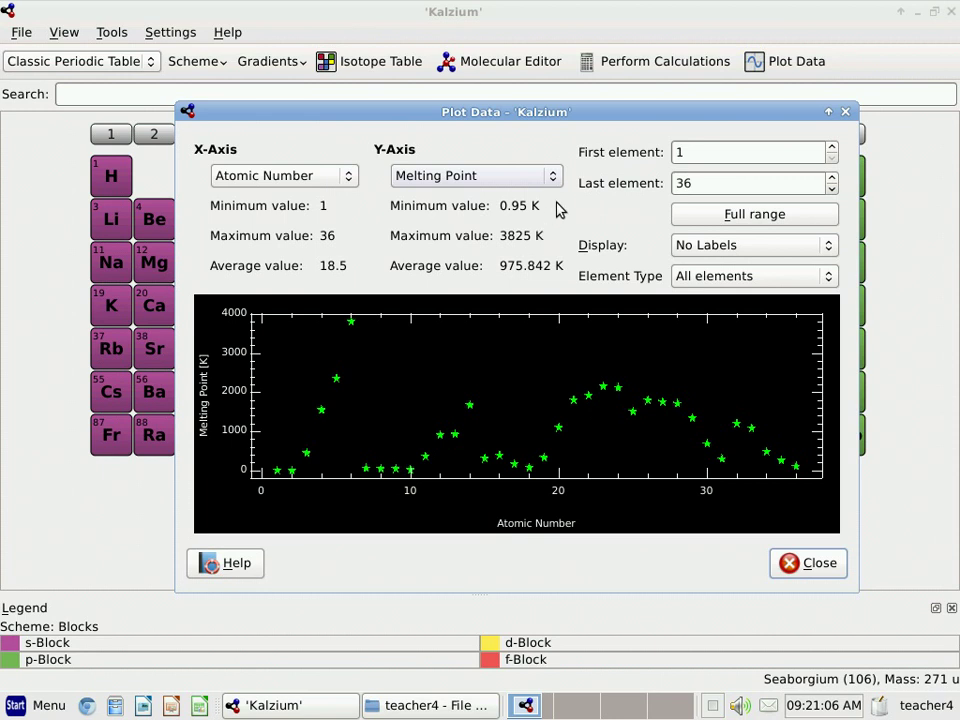
left_click(555, 179)
left_click(506, 202)
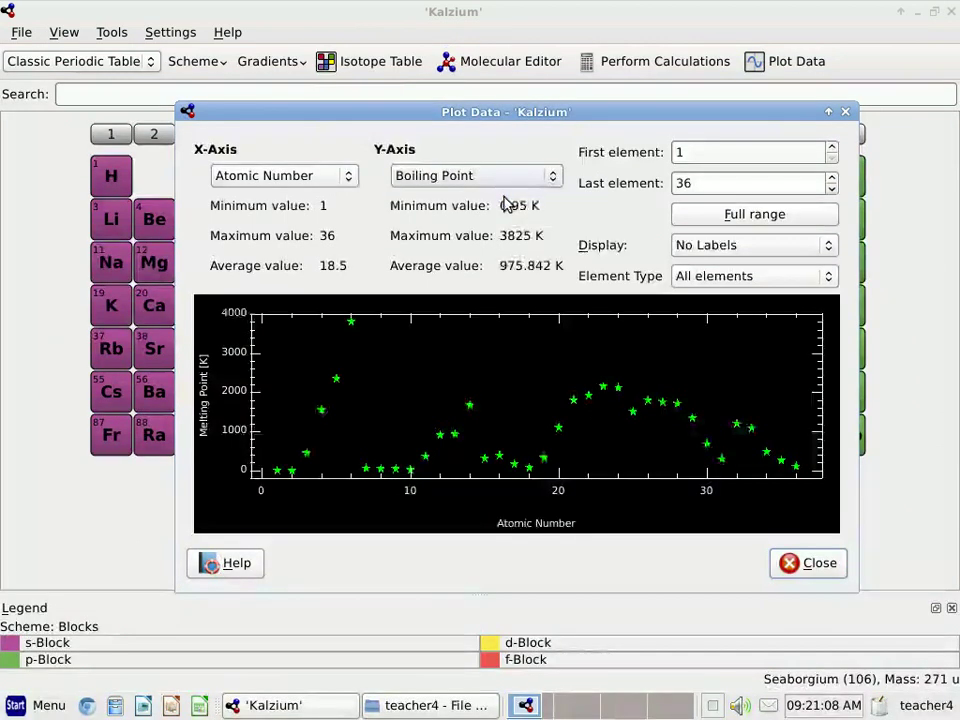
left_click(547, 180)
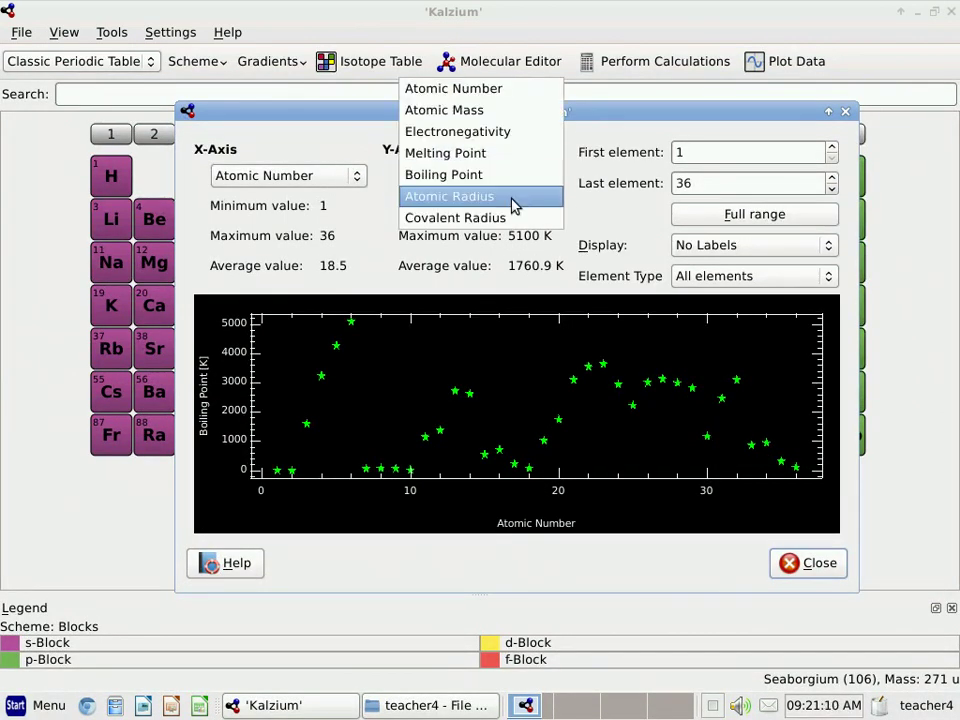
left_click(513, 204)
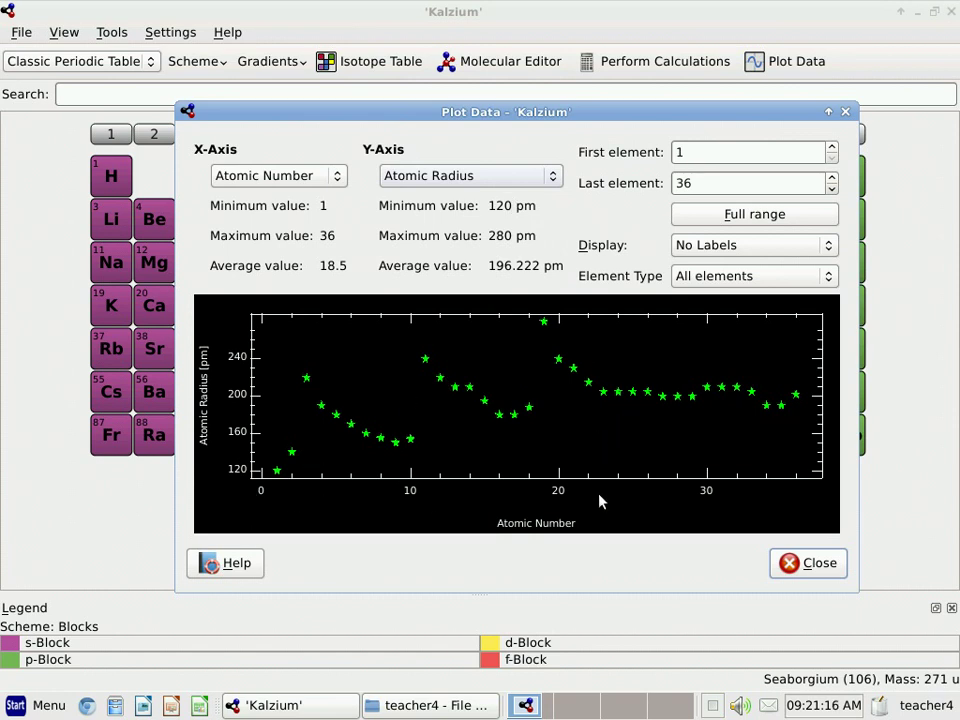
Step: Raise the last plotted element step by step, then extend the plot to the full range of elements
left_click(832, 178)
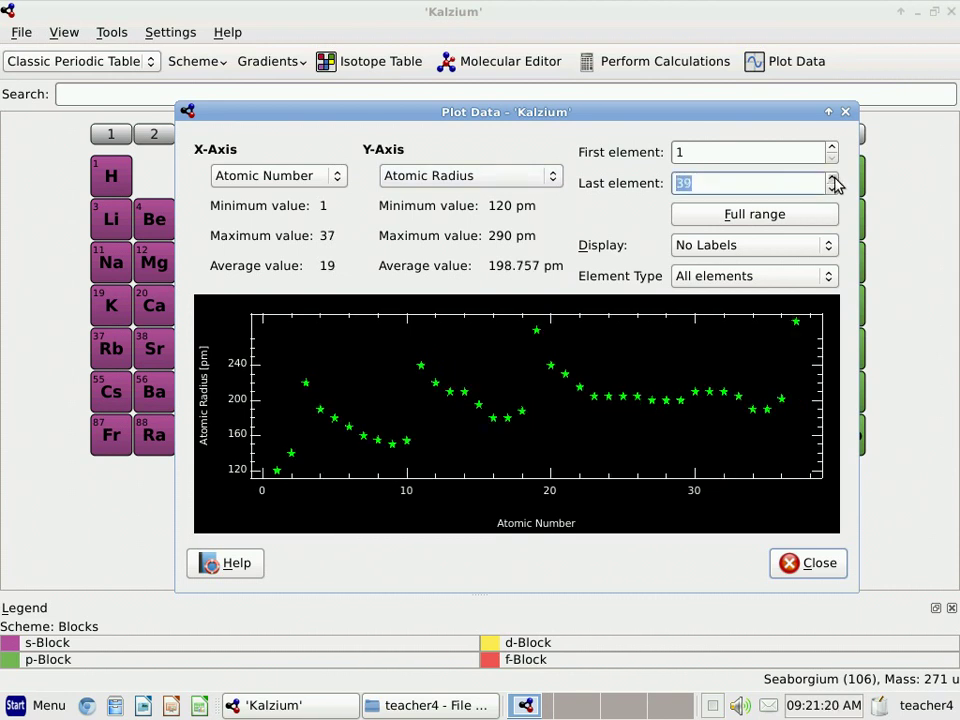
left_click(834, 178)
left_click(726, 220)
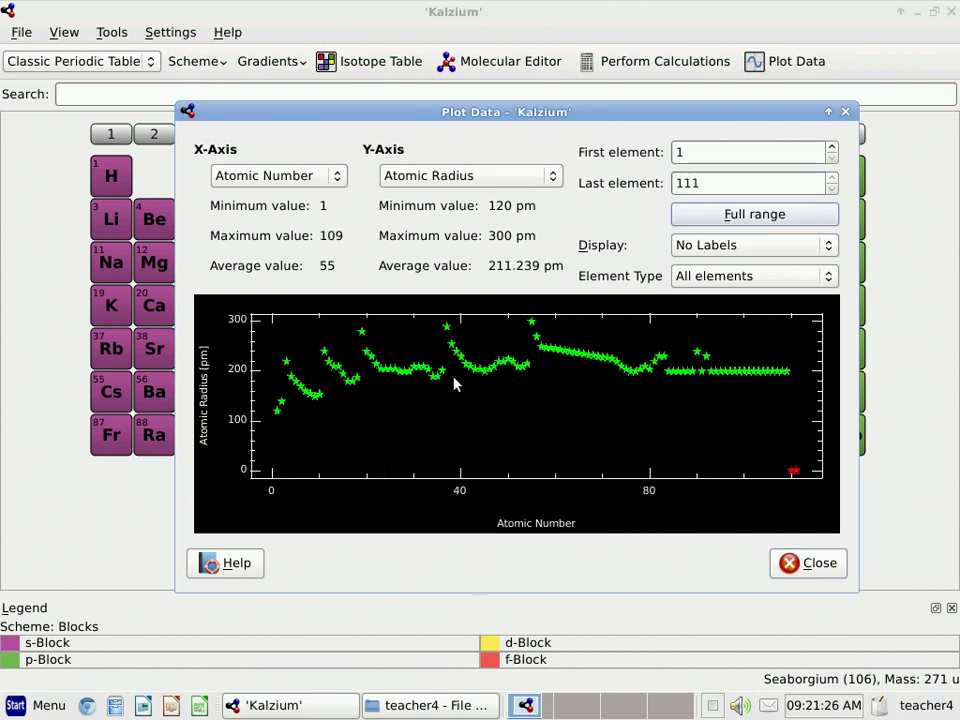
Step: Set the last element of the Atomic Radius plot to 50
left_click(831, 188)
left_click(831, 188)
left_click(831, 188)
left_click(831, 188)
left_click(831, 188)
left_click(831, 188)
left_click(831, 188)
left_click(831, 188)
left_click(831, 188)
type("50")
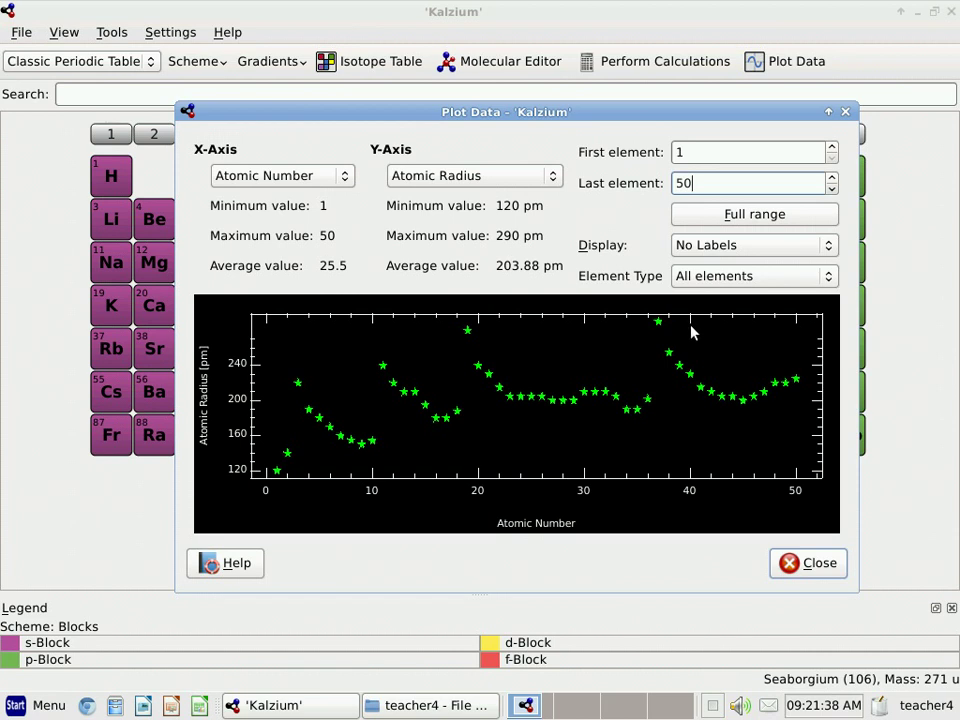
Step: Plot Covalent Radius on the Y-axis, keep Atomic Number on the X-axis, and close the plot window
left_click(556, 180)
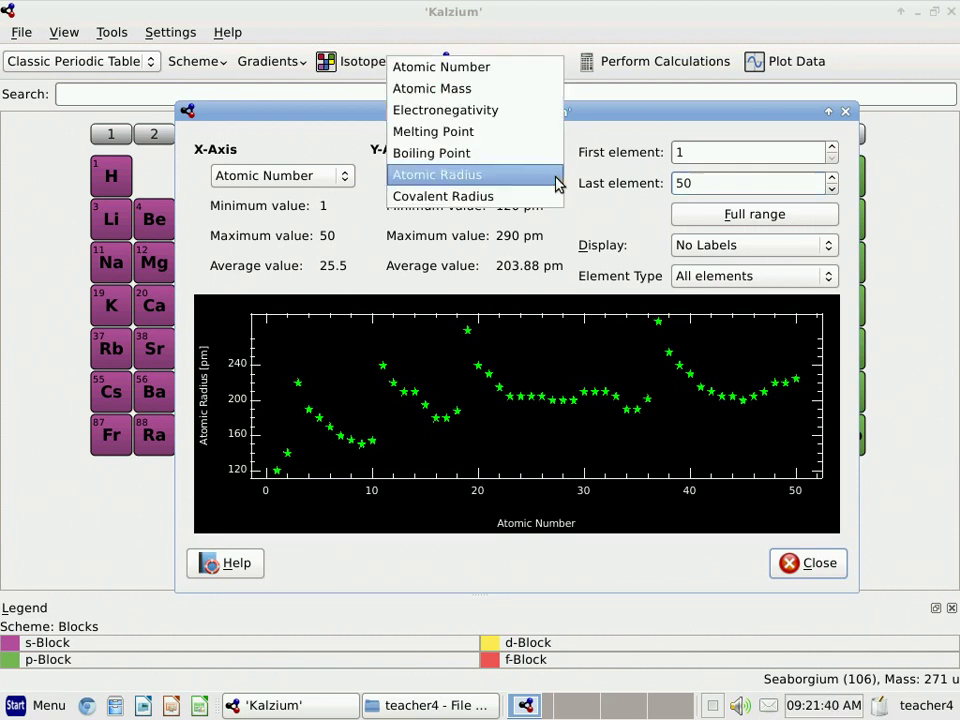
left_click(505, 197)
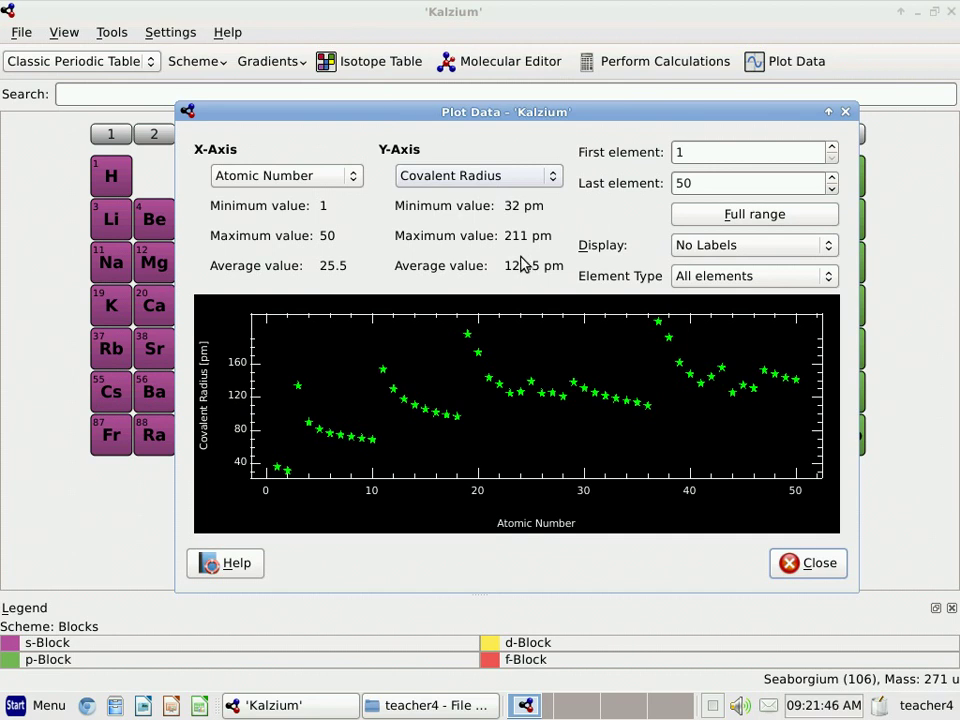
left_click(354, 186)
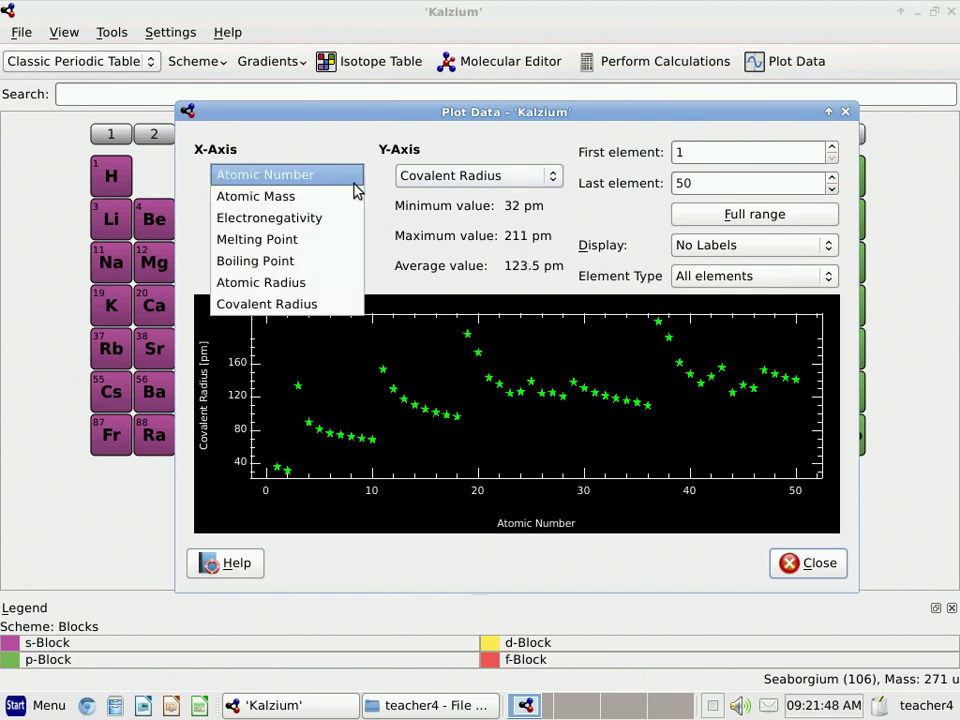
left_click(354, 182)
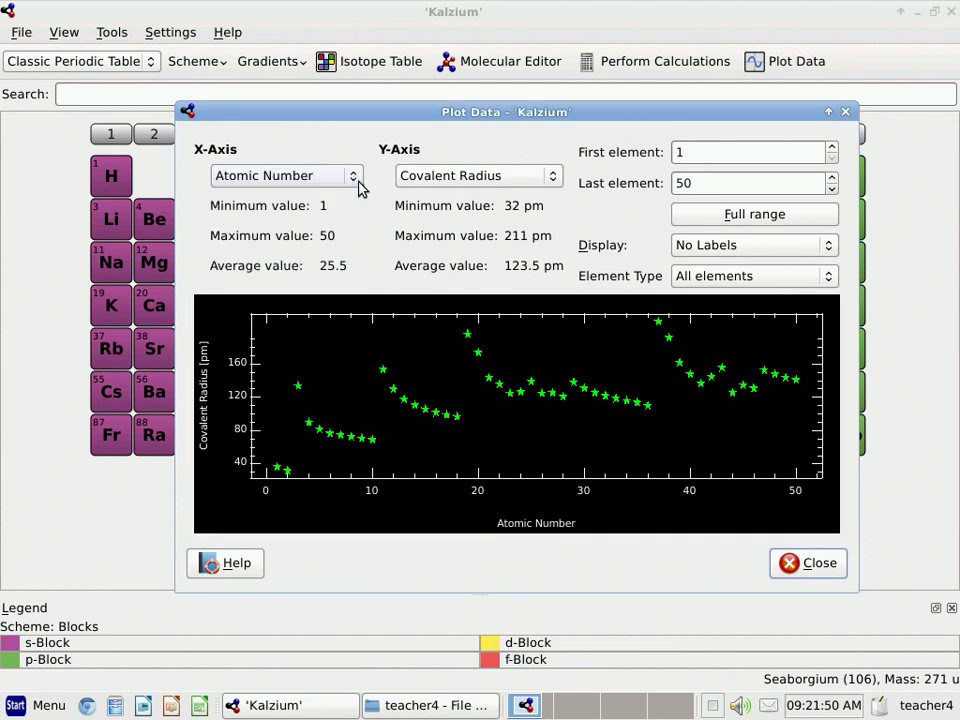
left_click(810, 566)
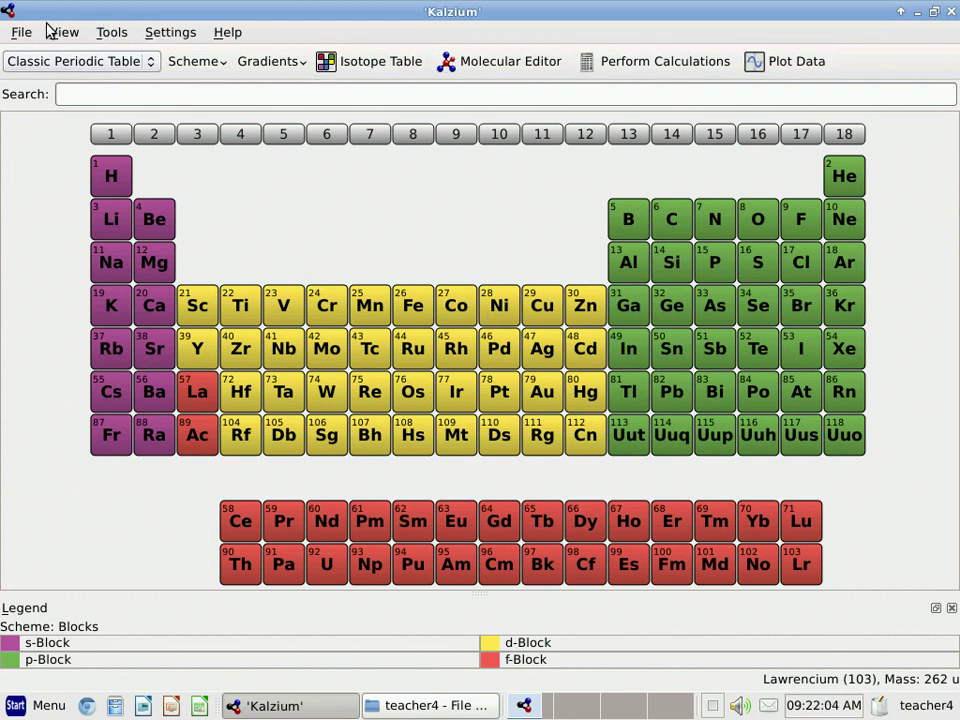
Step: Open the glossary and show the Accuracy and precision entry under letter A of Knowledge
left_click(112, 33)
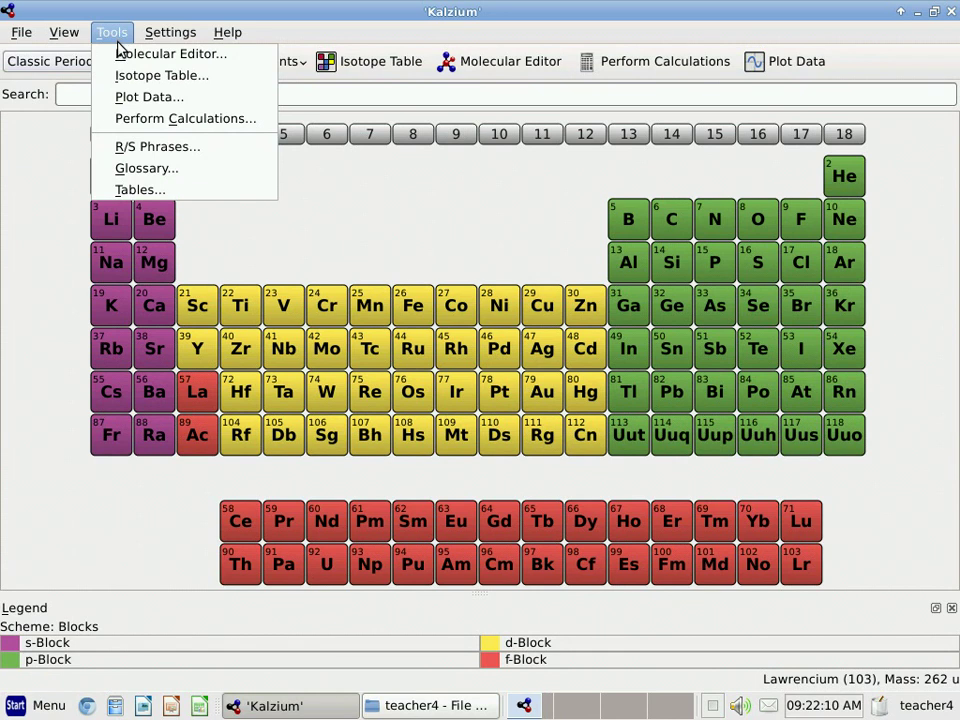
left_click(157, 170)
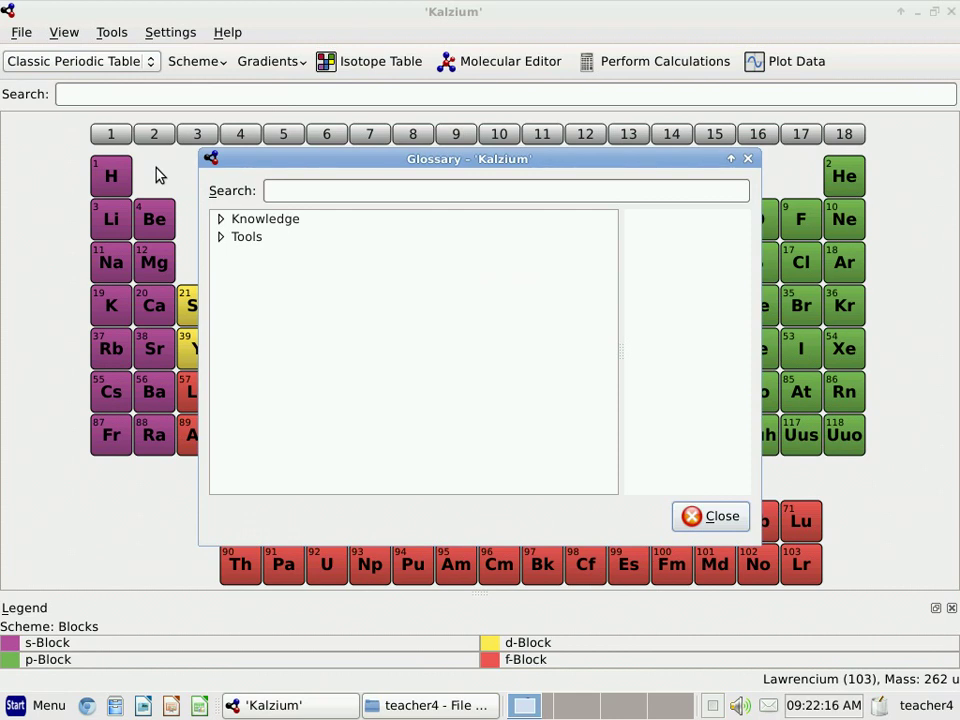
left_click(219, 219)
left_click(239, 237)
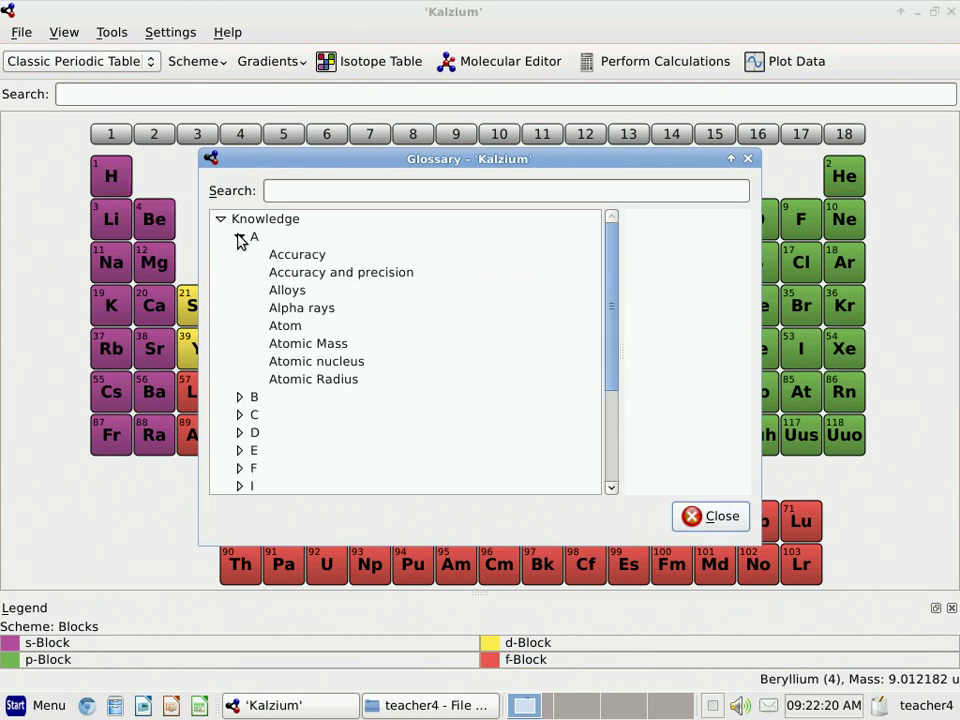
left_click(287, 260)
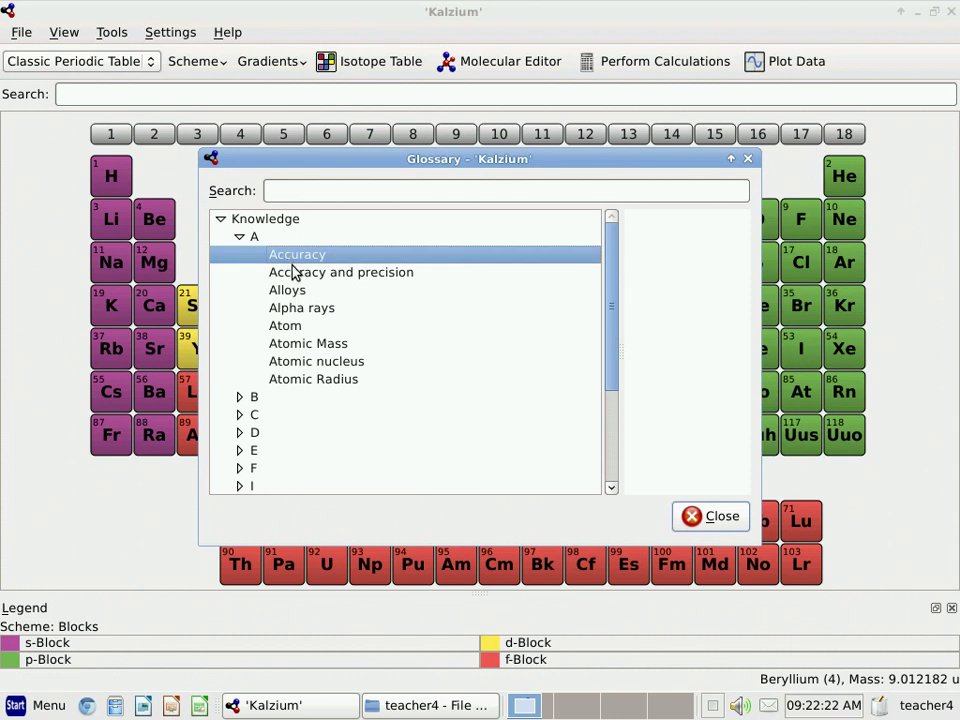
left_click(296, 272)
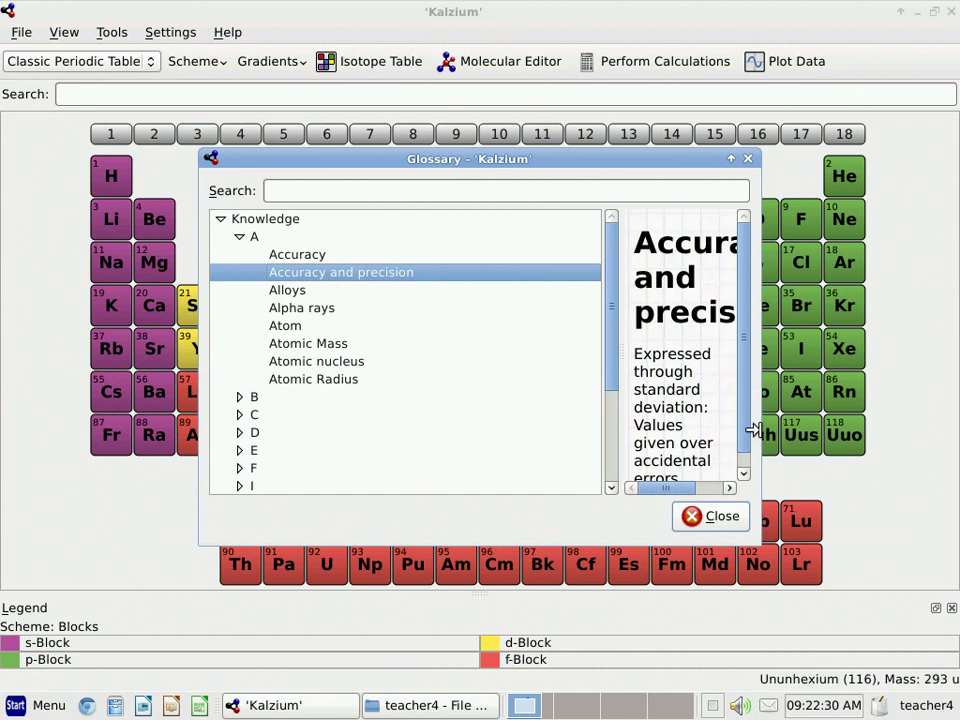
Step: Widen the glossary window and its description area, and collapse the Knowledge category
left_click_drag(755, 430, 853, 439)
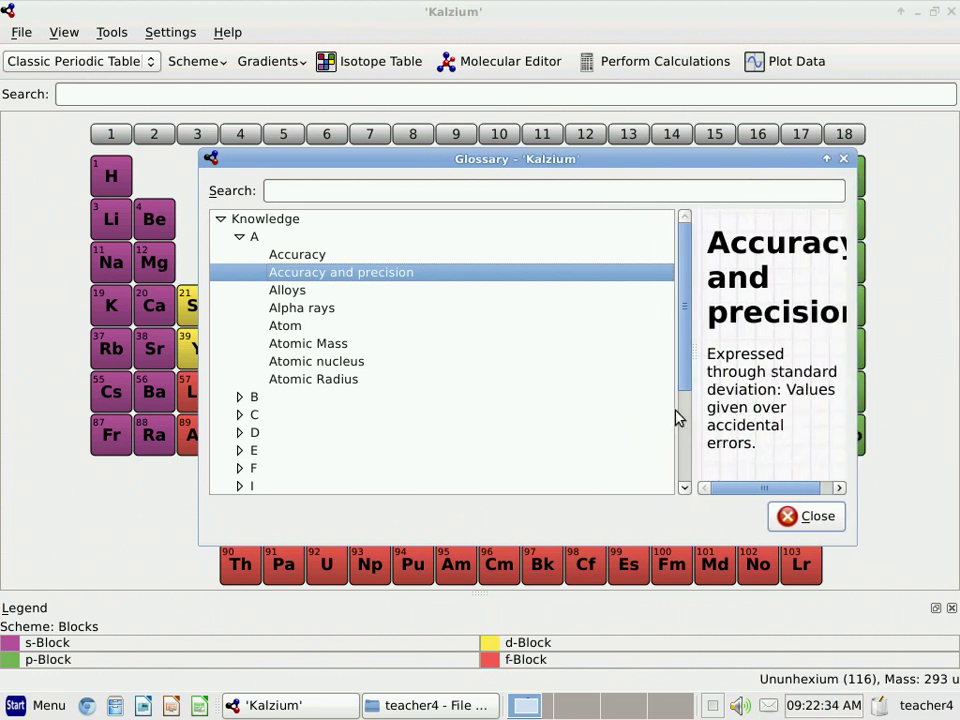
left_click_drag(694, 409, 589, 403)
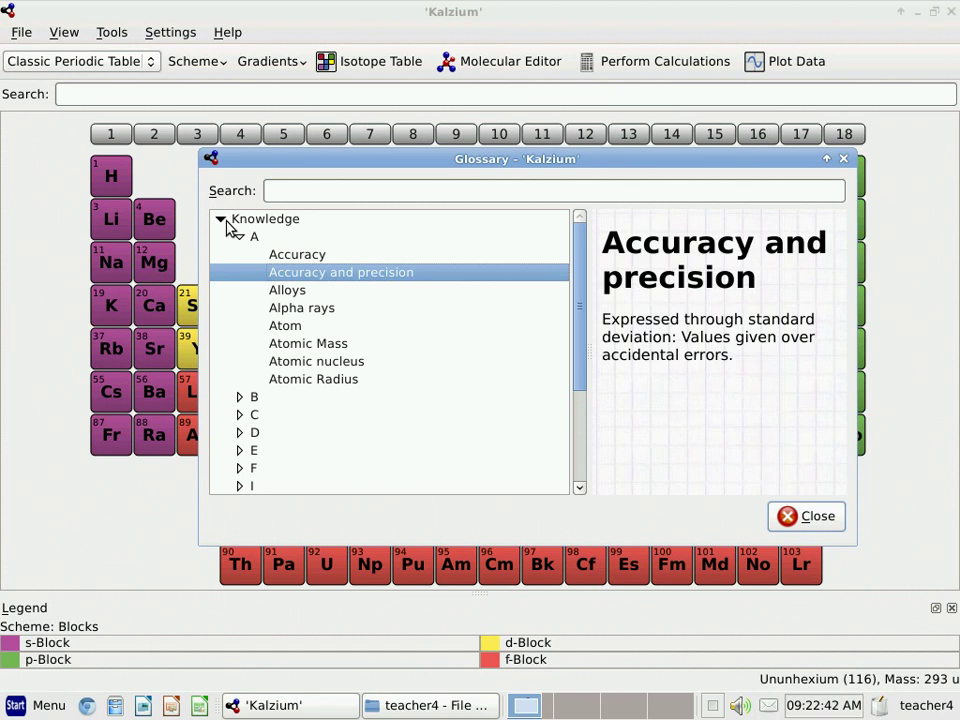
left_click(222, 219)
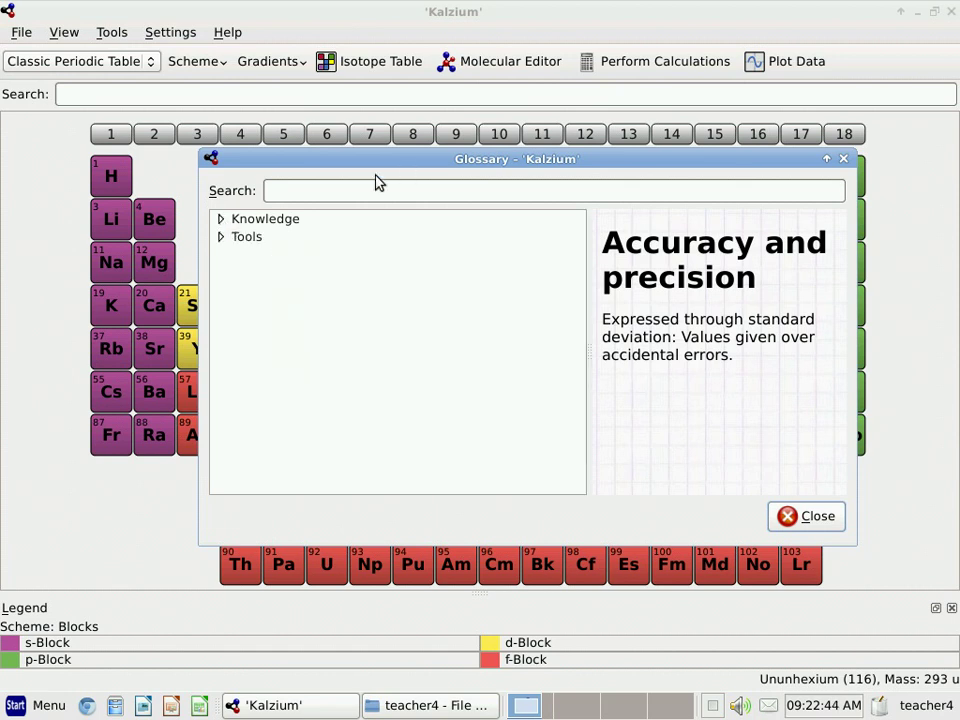
Step: Search the glossary for "atom" and close the glossary window
left_click(316, 192)
type("atom")
key("Escape")
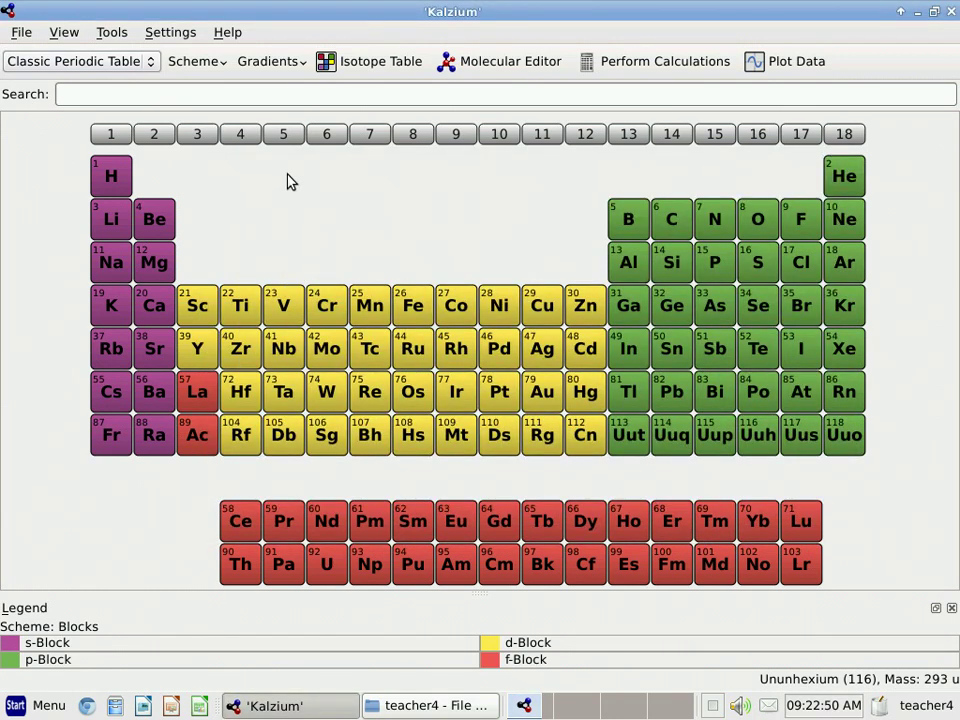
Step: Reopen the glossary and read the Atom and Atomic Mass entries from the filtered list
left_click(112, 38)
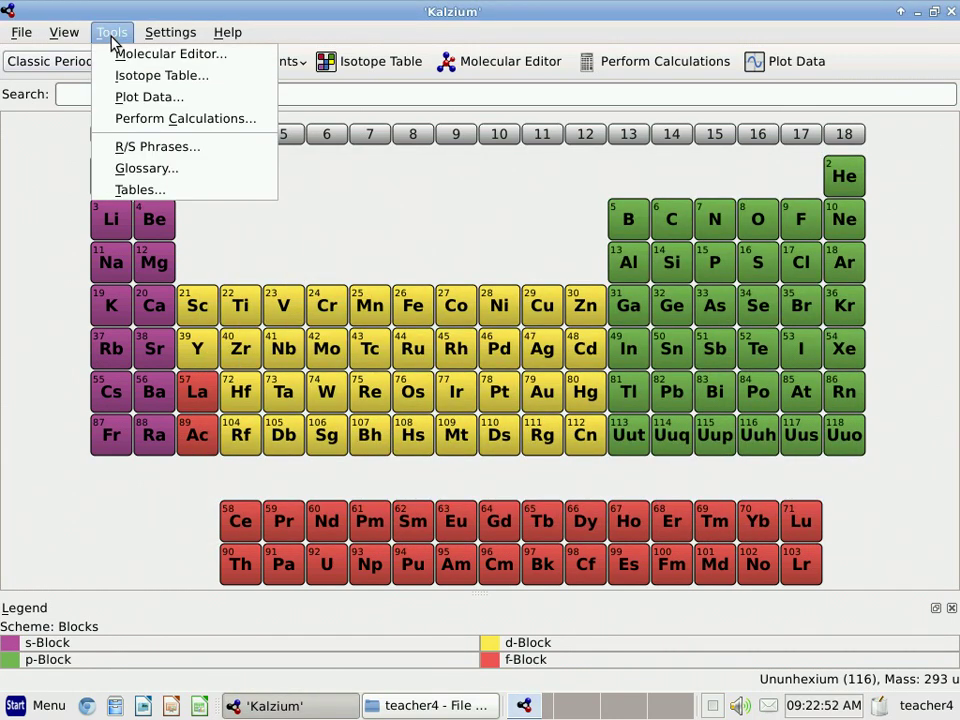
left_click(155, 167)
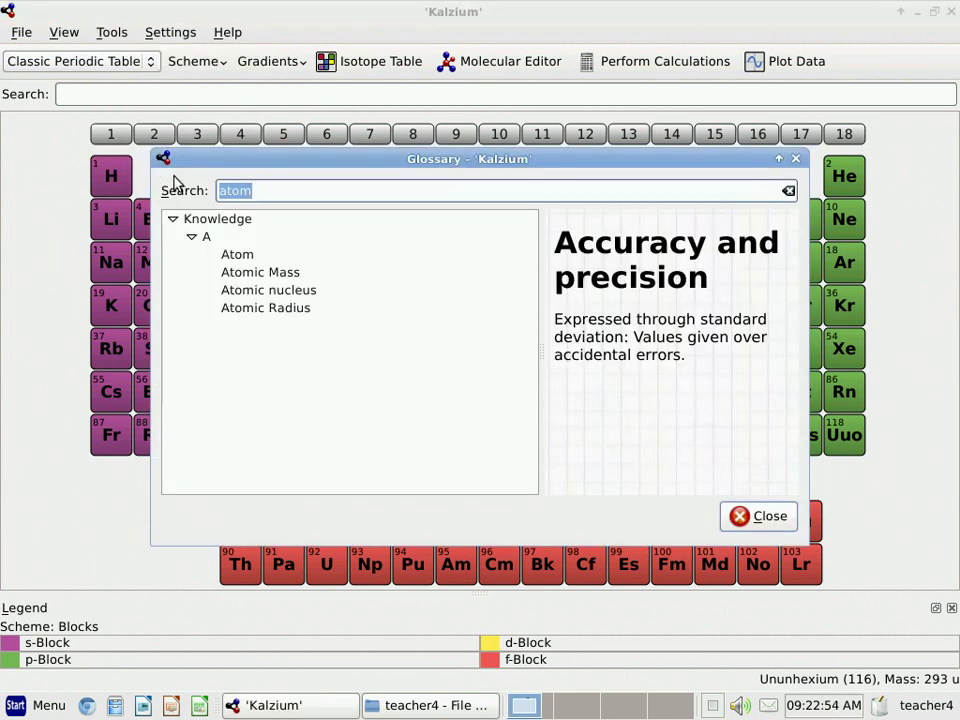
left_click(248, 262)
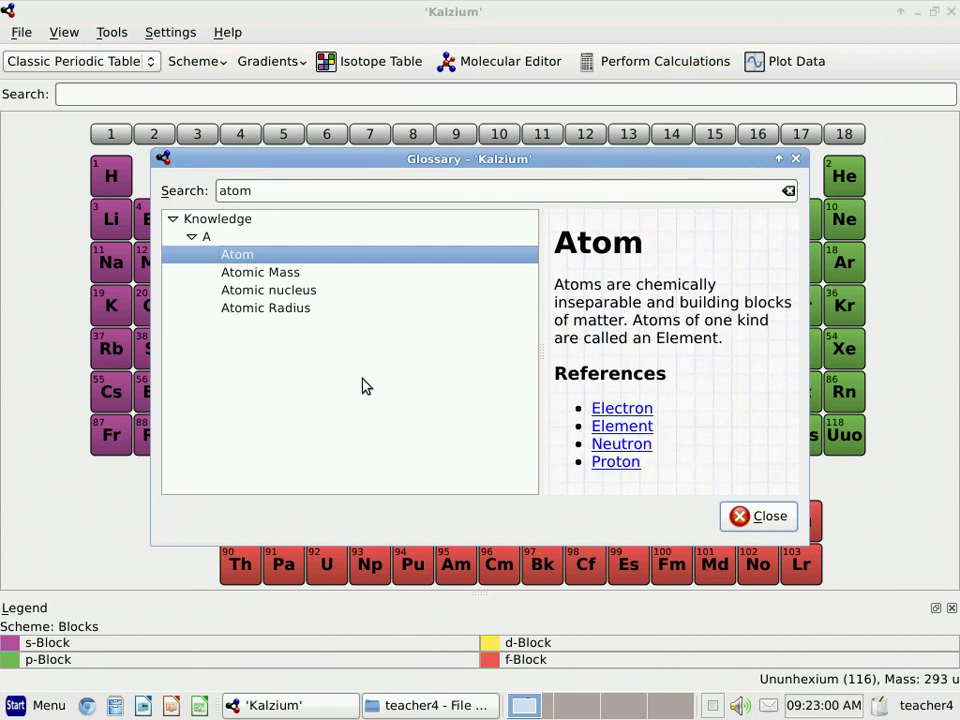
left_click(245, 275)
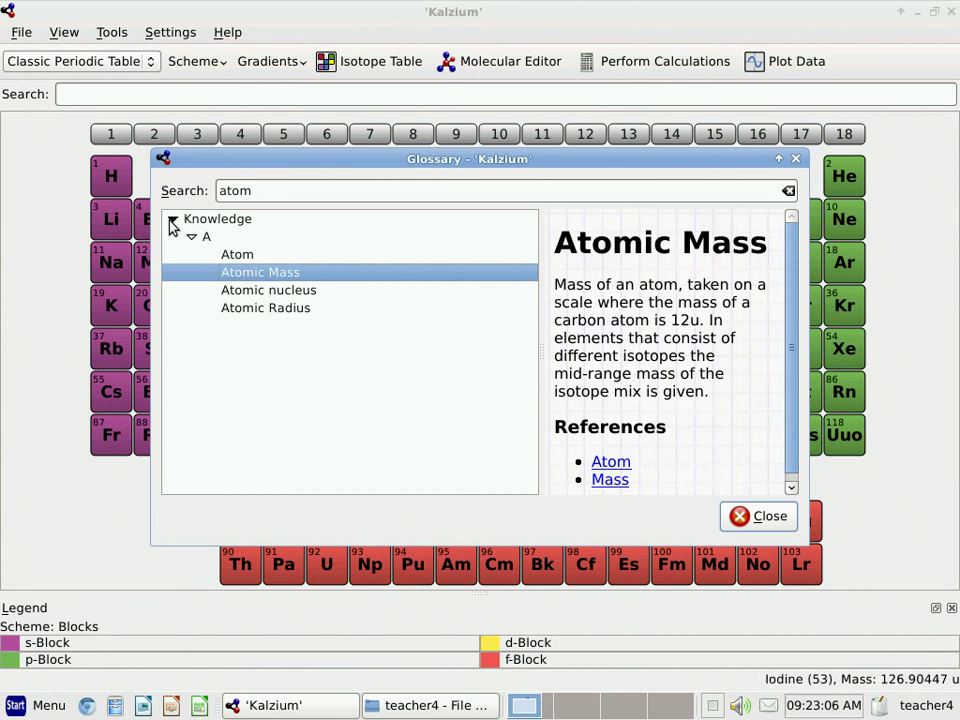
Step: Clear the glossary search text and collapse the full Knowledge category
left_click(172, 221)
left_click(172, 221)
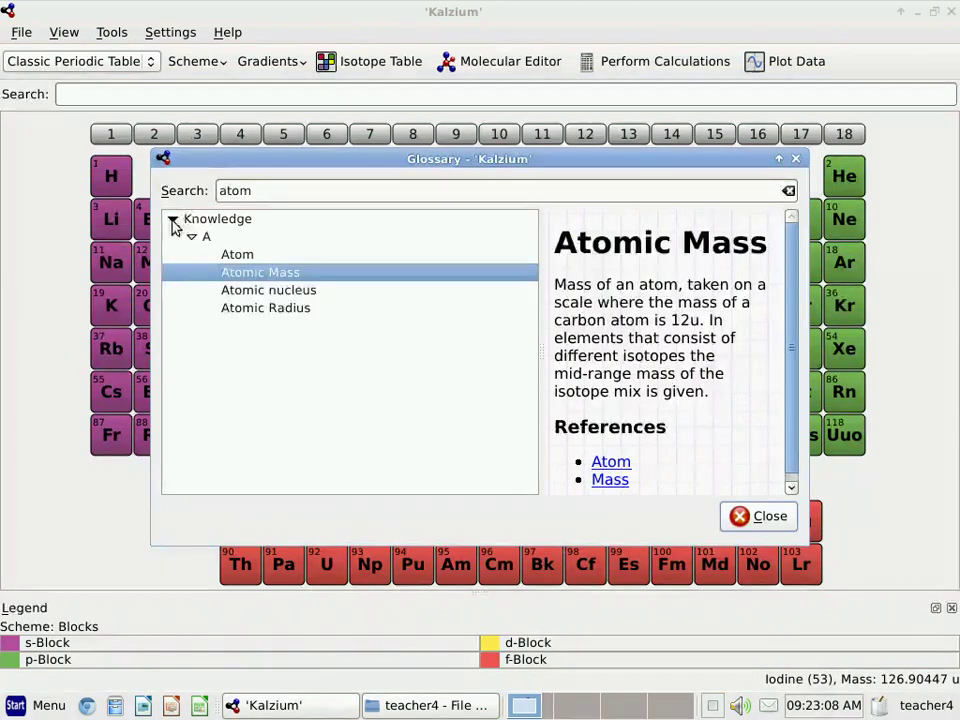
left_click(276, 195)
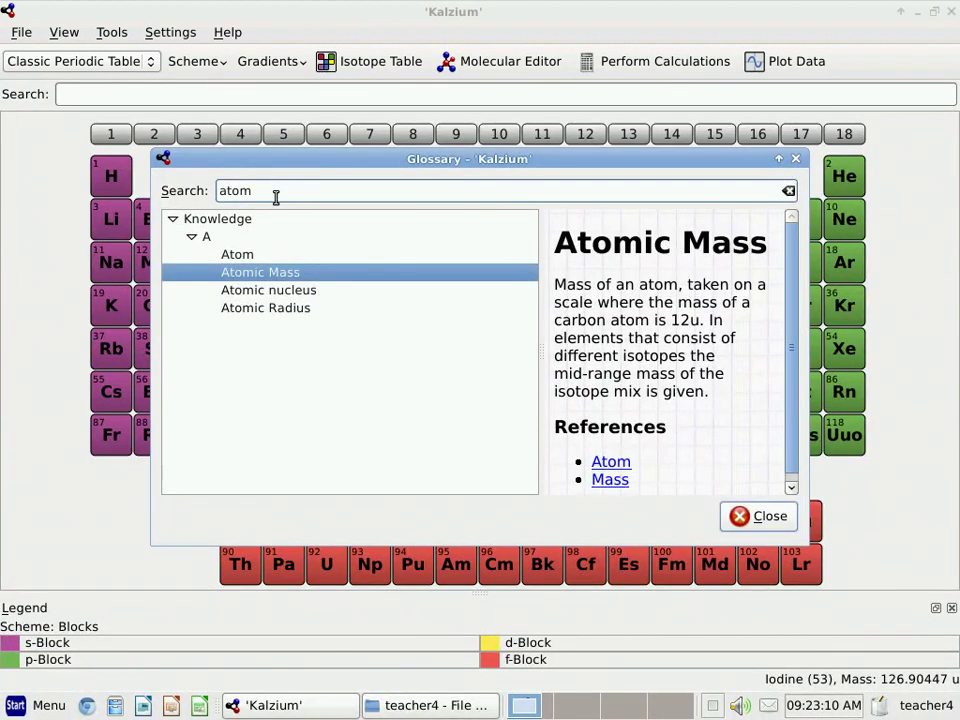
key("BackSpace")
key("BackSpace")
key("BackSpace")
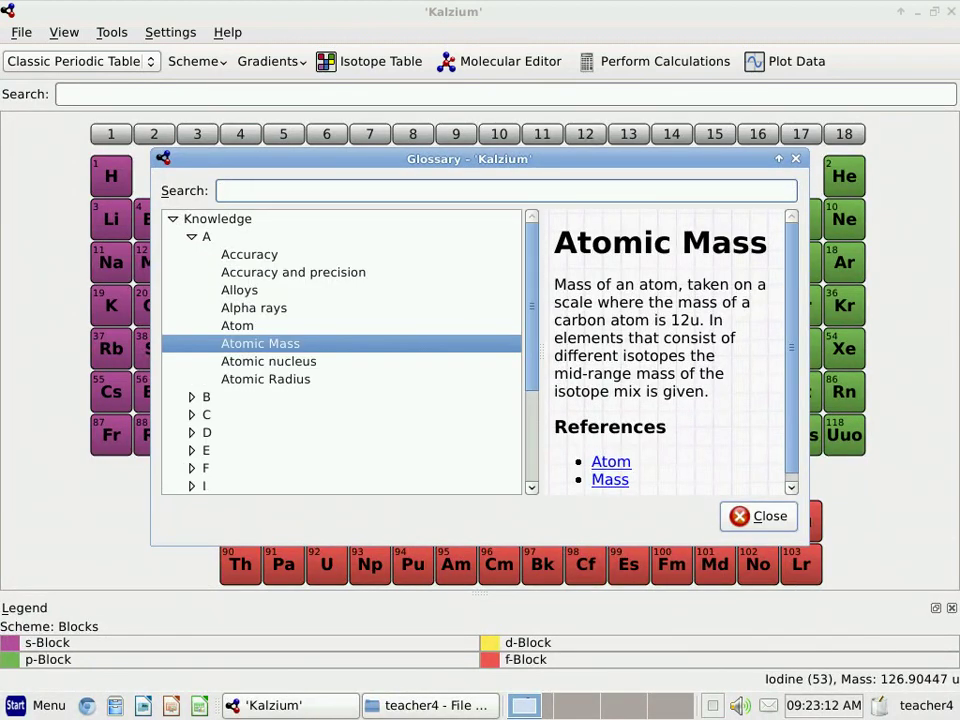
left_click(172, 219)
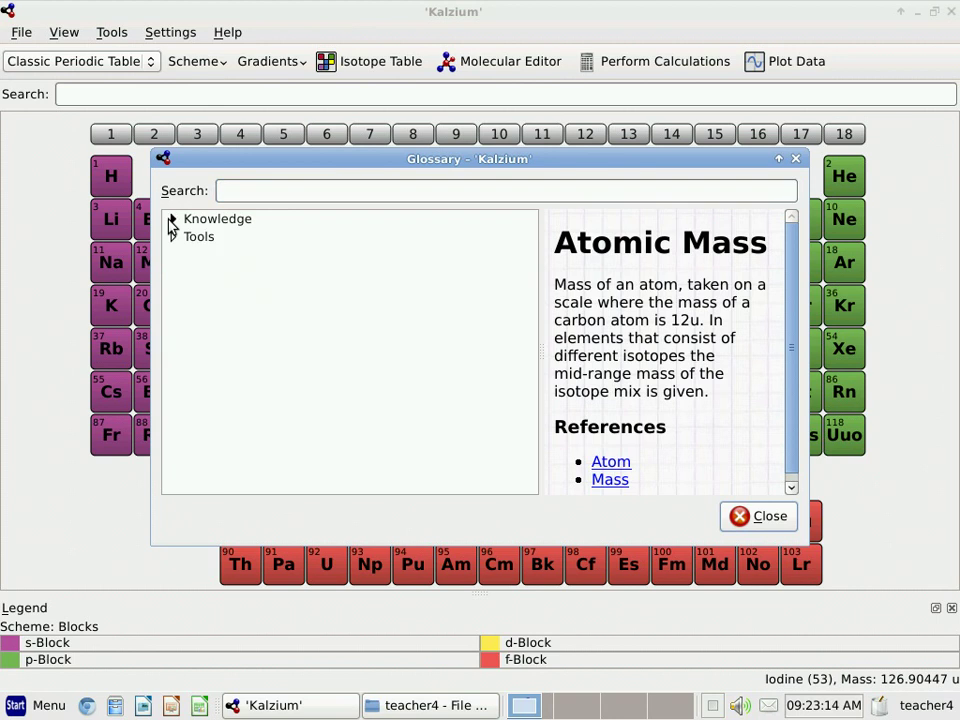
Step: View the Contact Thermometer and Cork Ring entries under letter C of the glossary's Tools category, and collapse the category
left_click(174, 239)
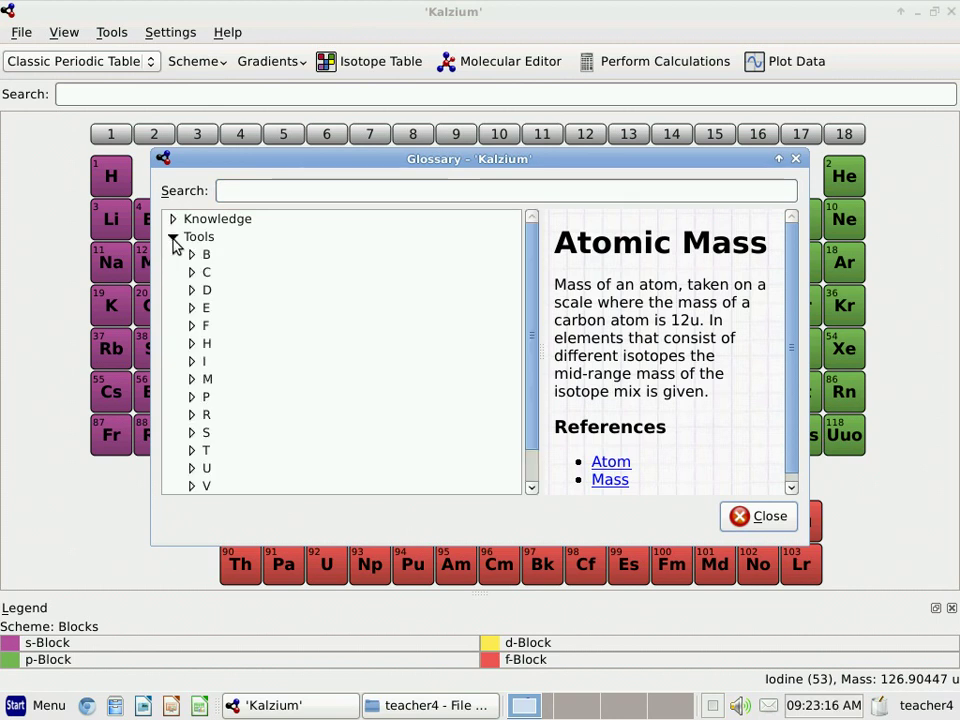
left_click(192, 272)
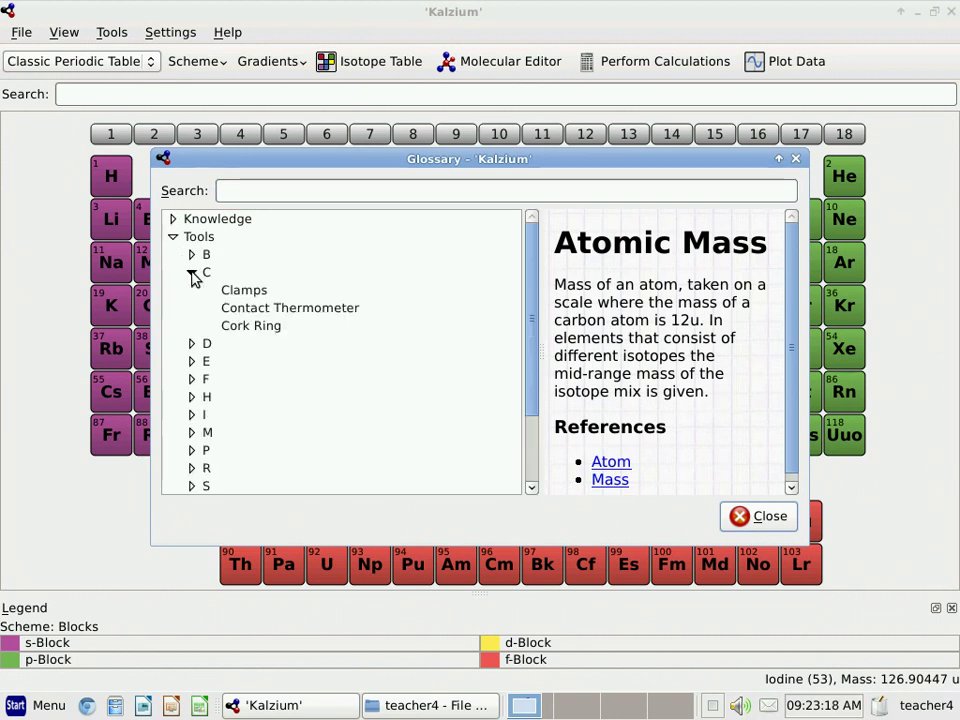
left_click(252, 314)
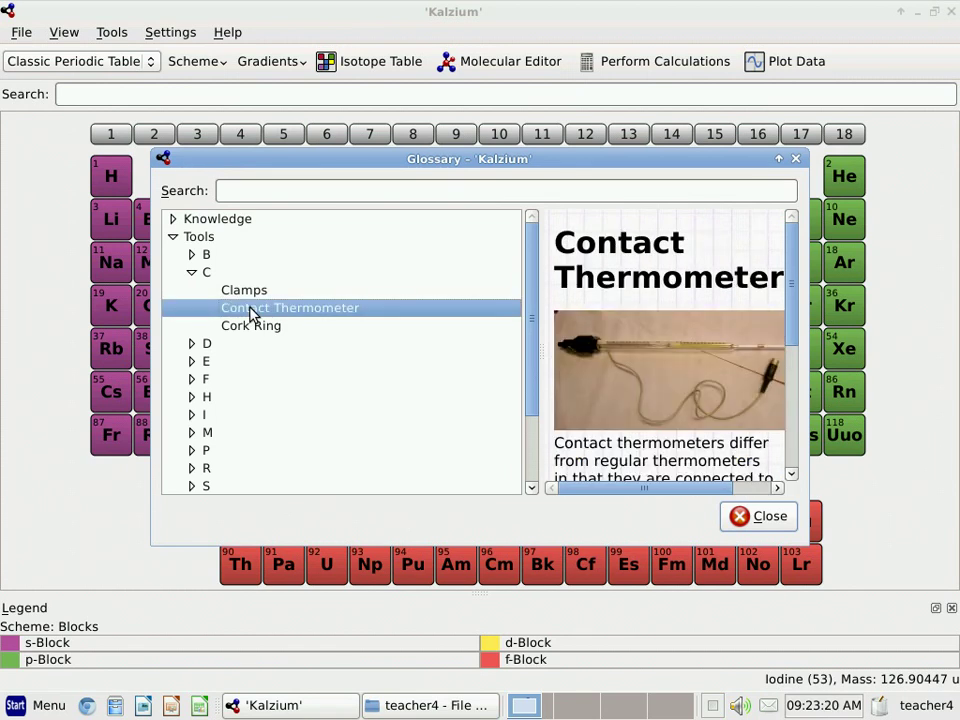
mouse_move(795, 339)
left_mouse_down()
mouse_move(816, 478)
mouse_move(800, 403)
mouse_move(806, 328)
left_mouse_up()
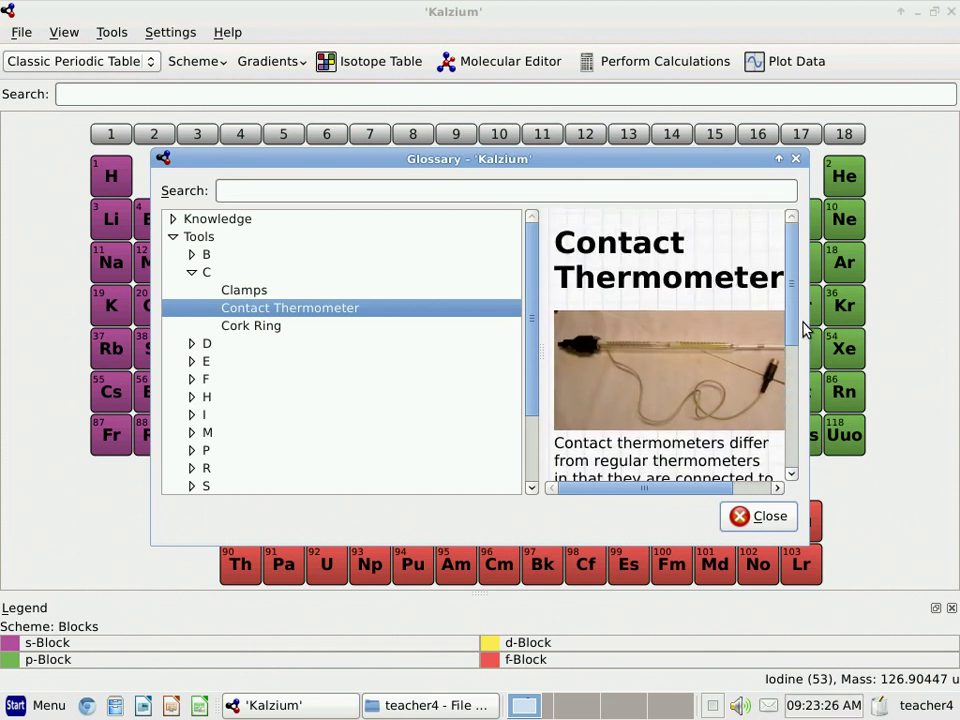
left_click(265, 333)
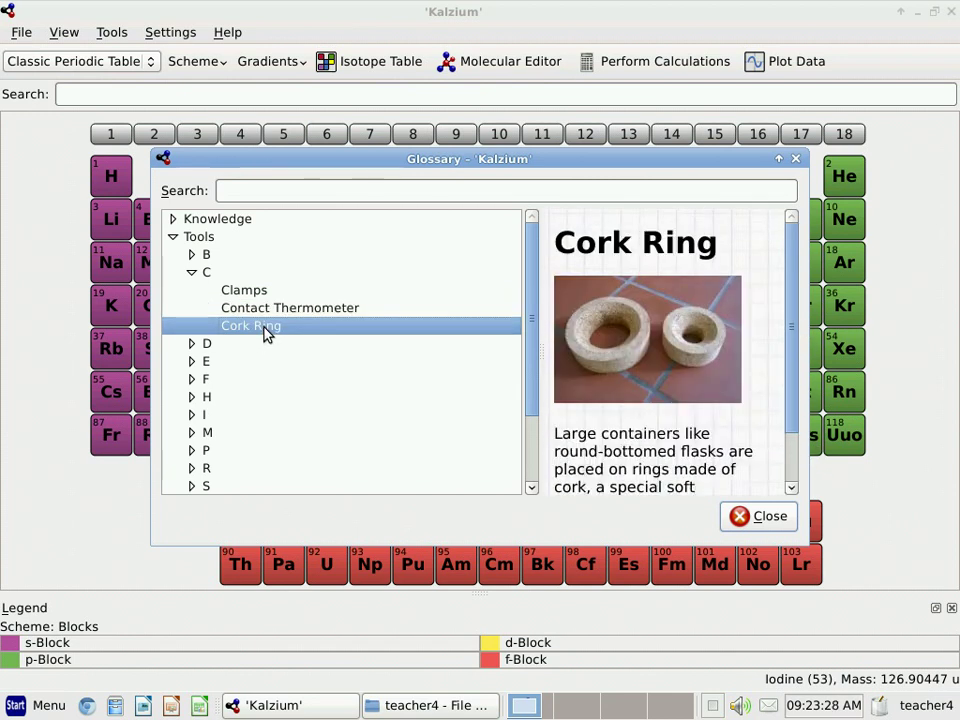
left_click(170, 237)
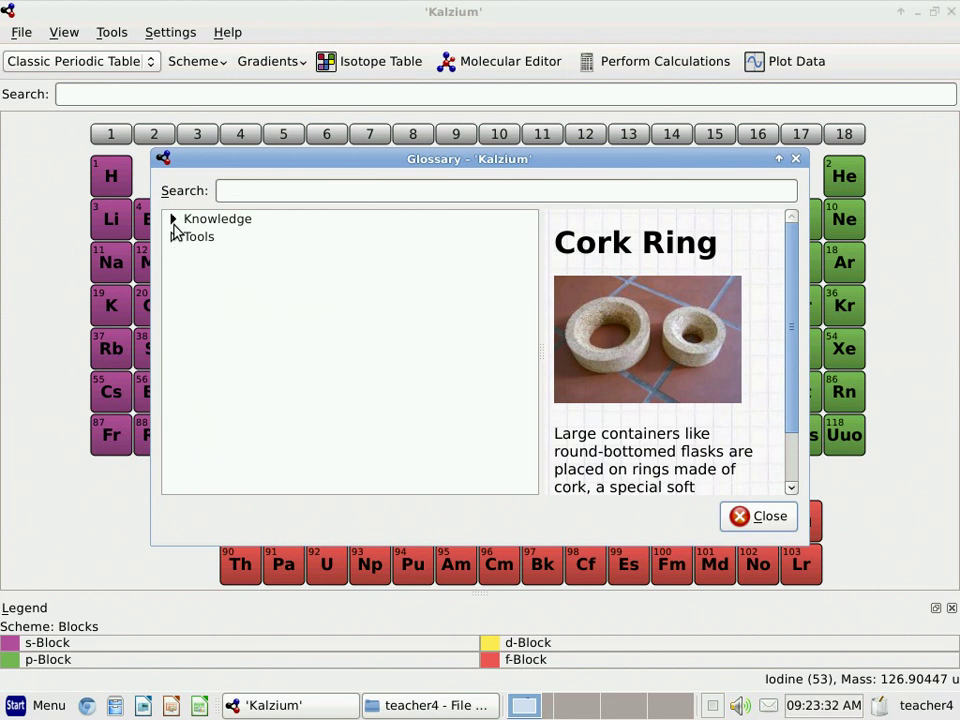
Step: Read the Distillation entry under letter D of the glossary's Knowledge category, and collapse the category
left_click(172, 220)
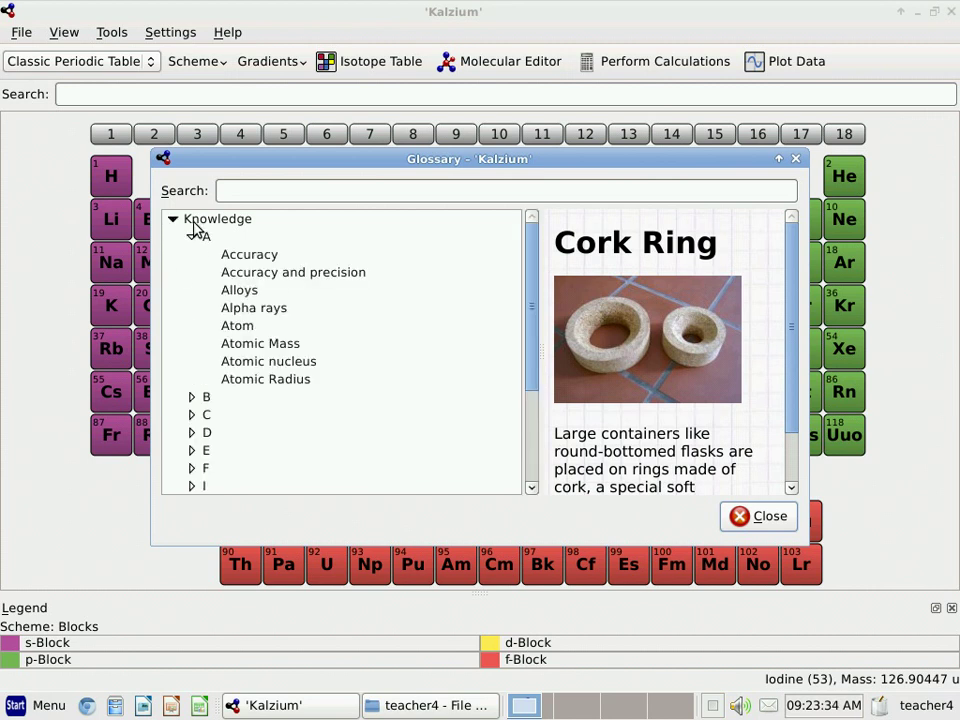
left_click(192, 237)
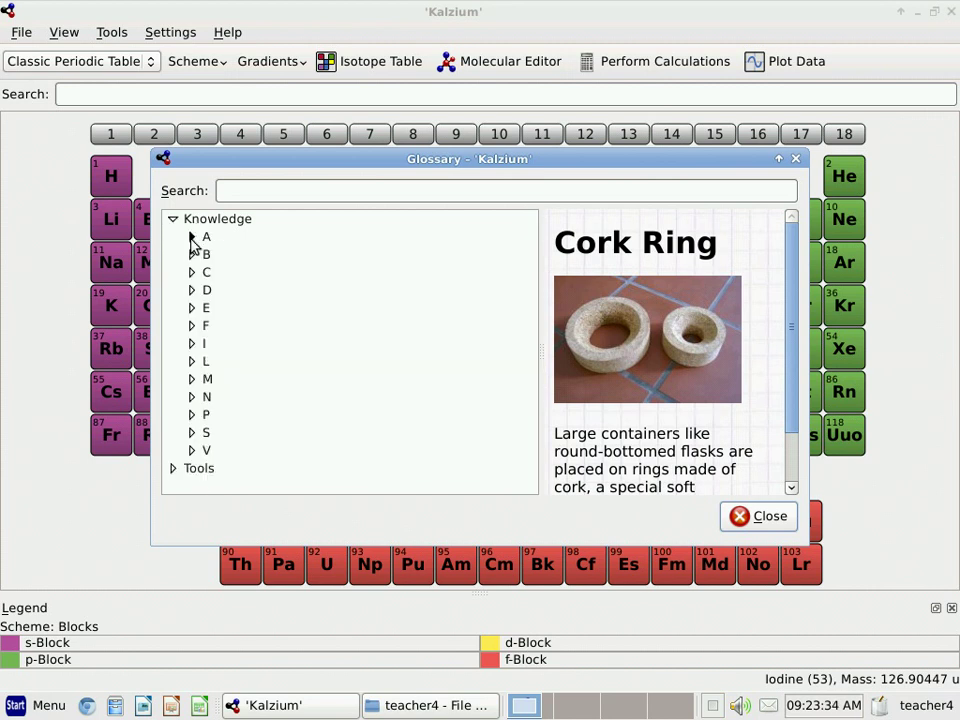
left_click(191, 290)
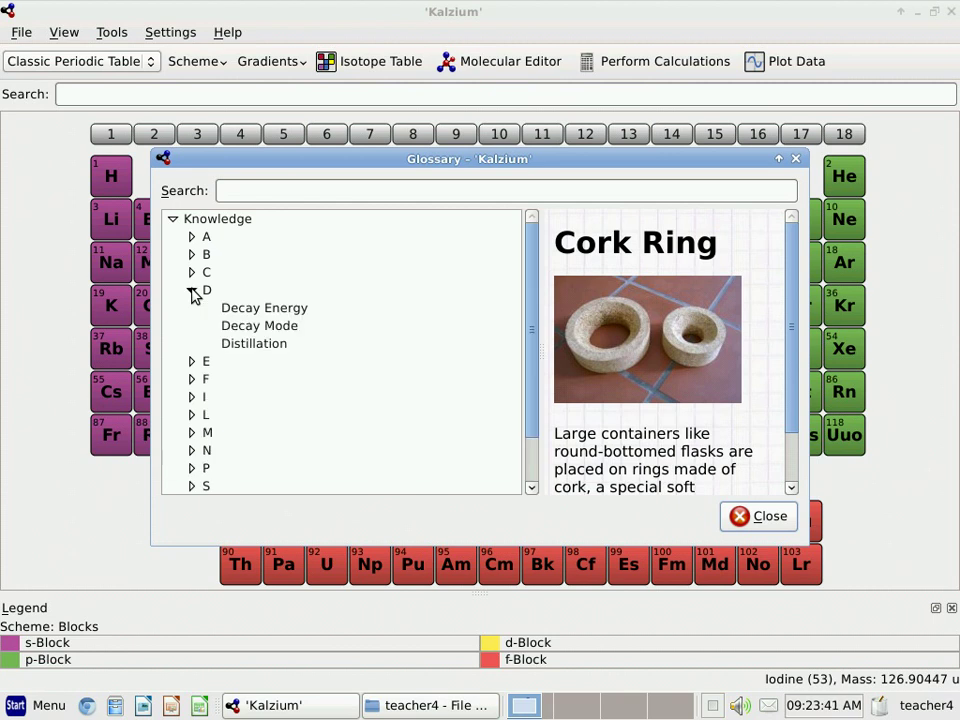
left_click(265, 350)
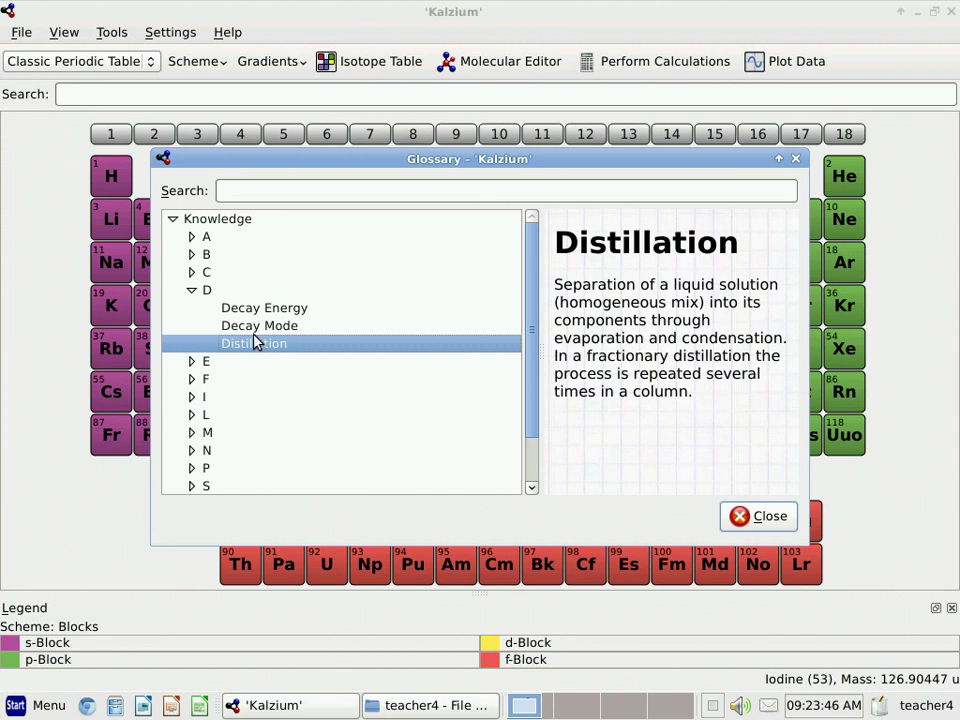
left_click(193, 294)
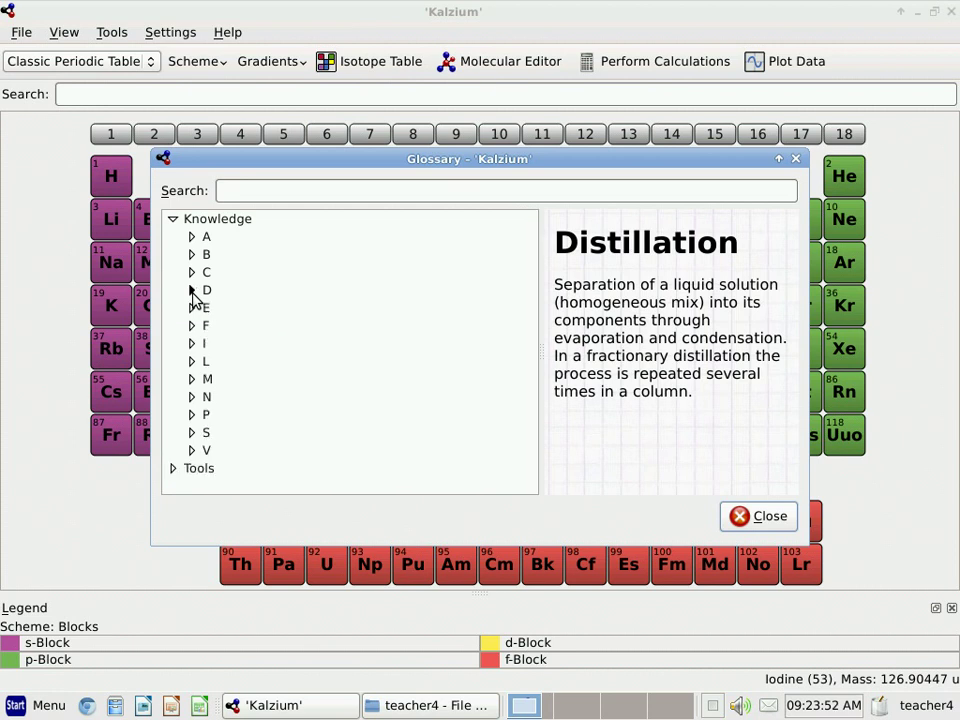
left_click(172, 220)
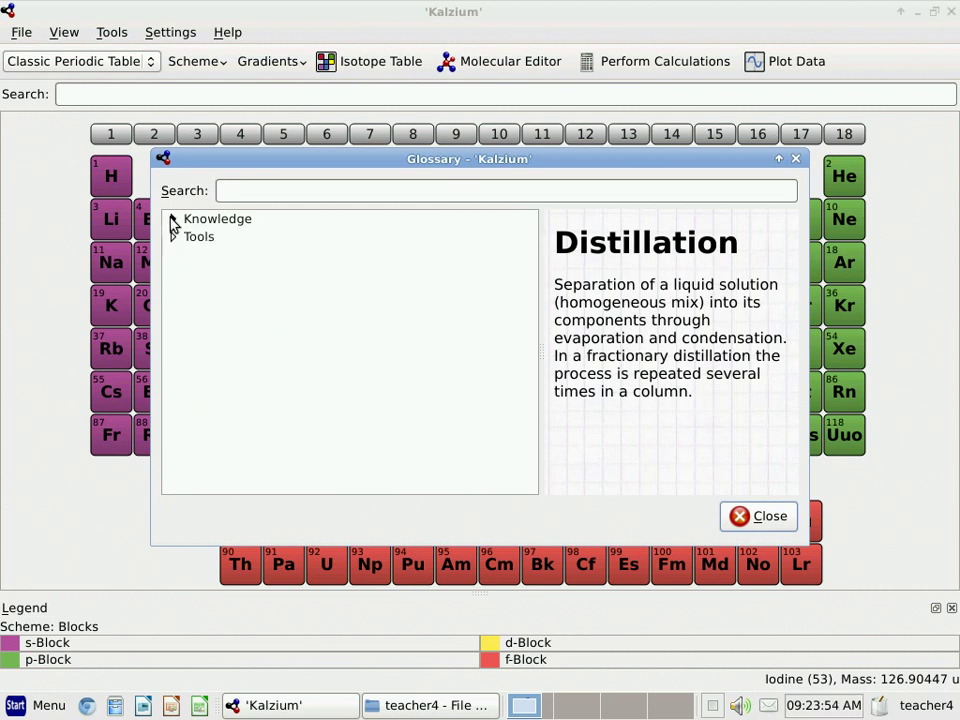
Step: View the Pipette entry under letter P of the glossary's Tools category, collapsing the letter C and P groups
left_click(174, 237)
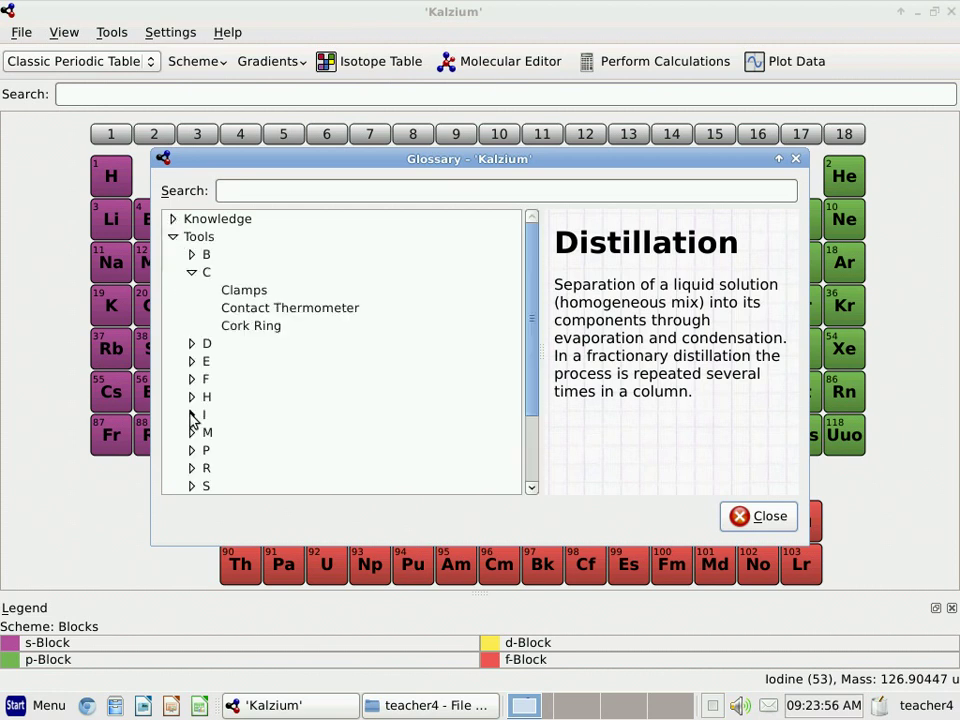
left_click(192, 272)
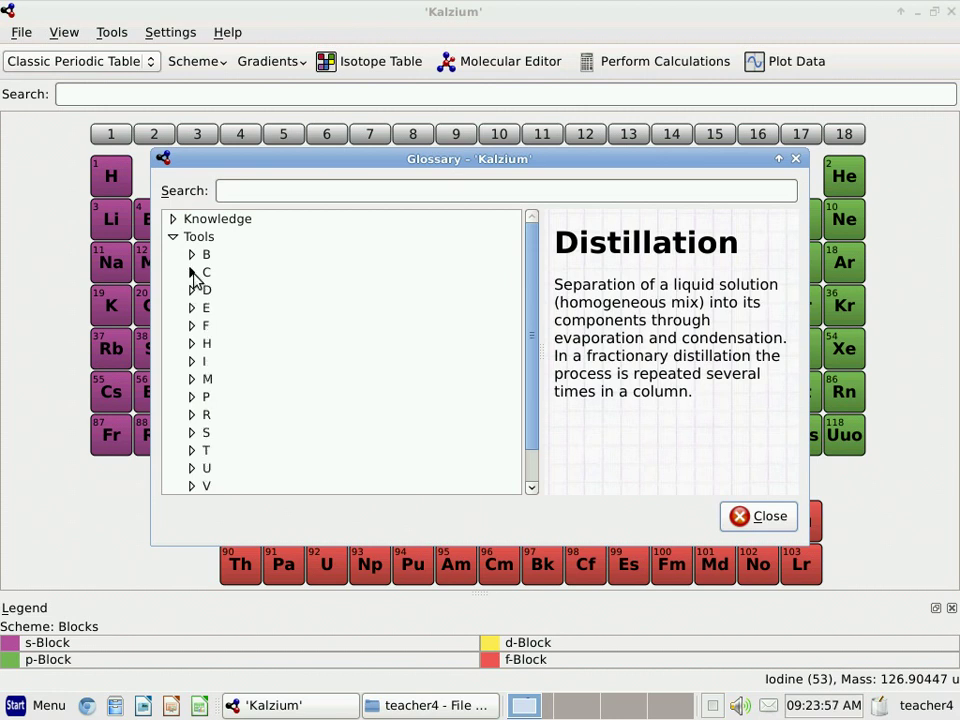
left_click(193, 397)
left_click(240, 420)
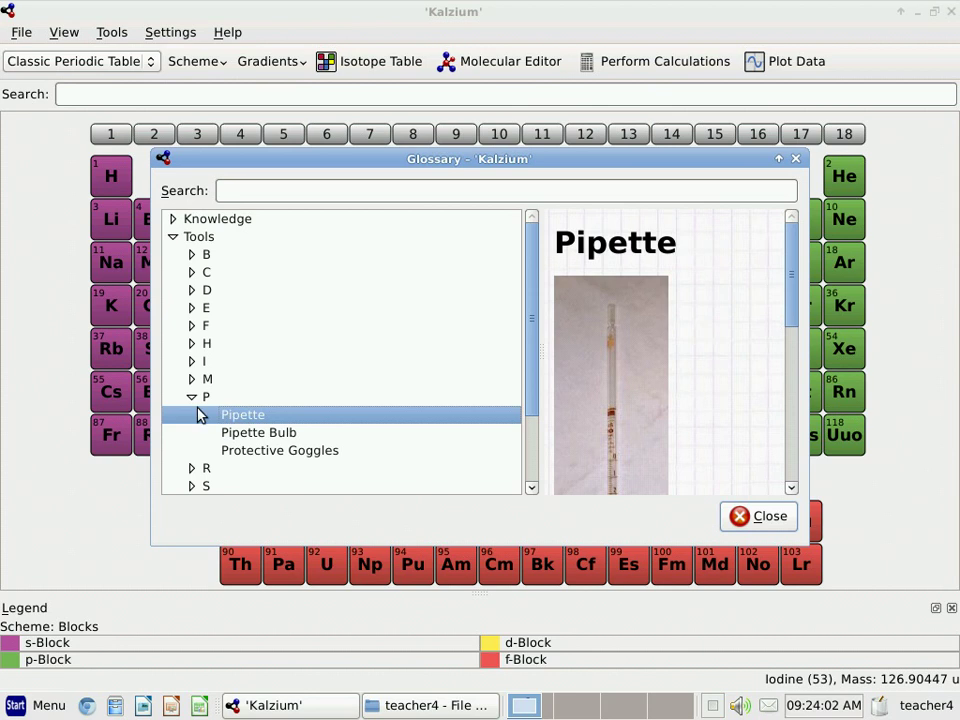
left_click(193, 398)
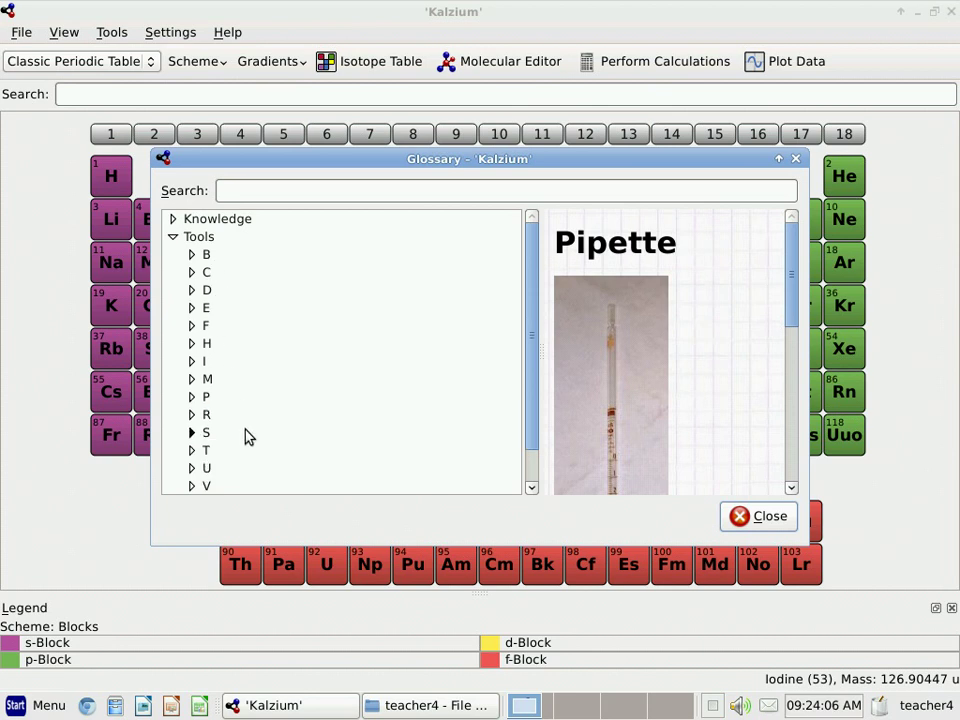
Step: View the Erlenmeyer Flask entry under letter E of the Tools category, and close the glossary
left_click(193, 308)
left_click(232, 327)
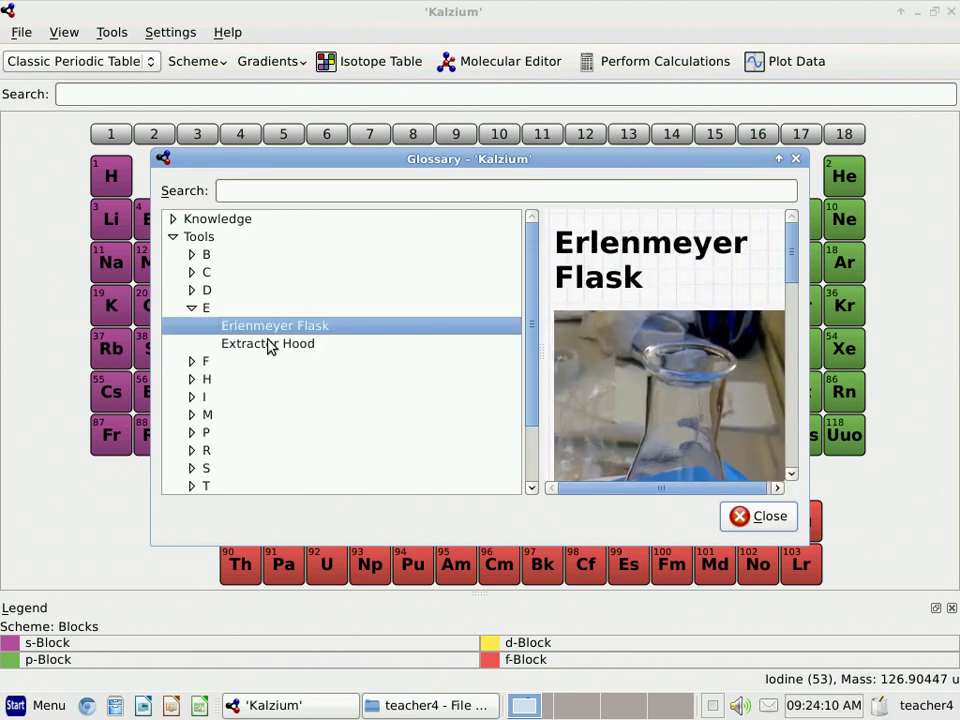
mouse_move(793, 251)
left_mouse_down()
mouse_move(810, 335)
mouse_move(795, 385)
mouse_move(793, 235)
left_mouse_up()
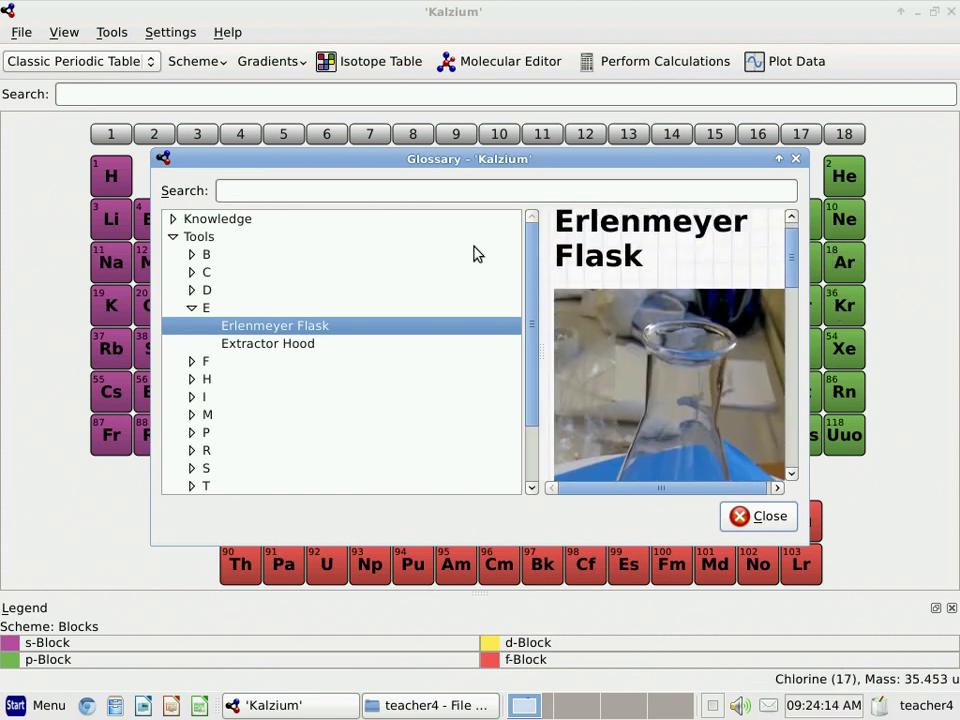
left_click(174, 237)
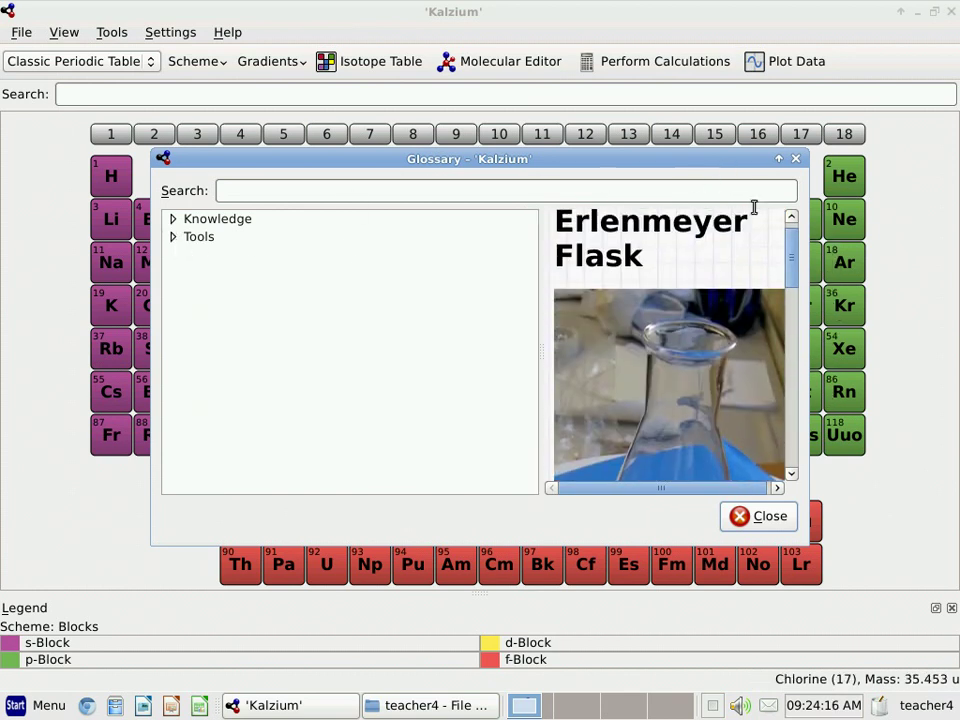
left_click(761, 516)
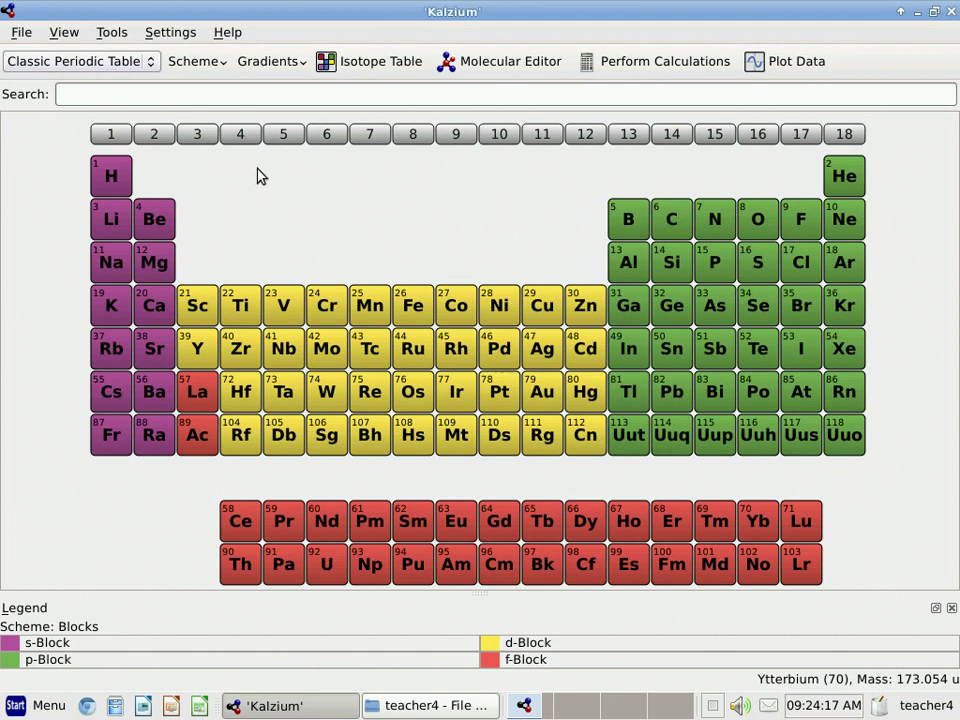
left_click(111, 33)
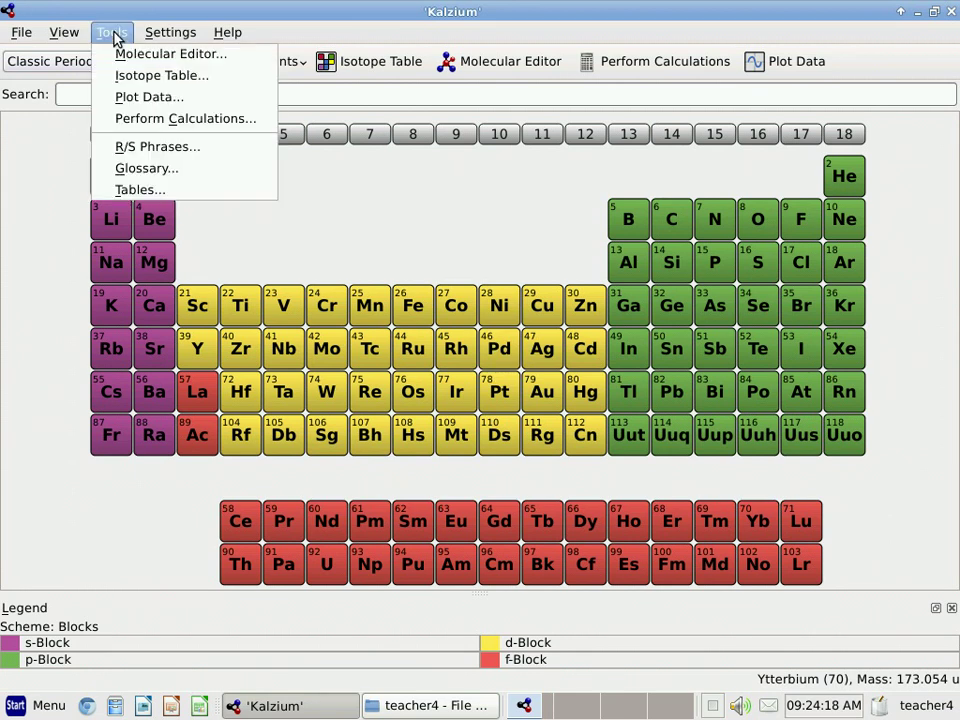
left_click(141, 170)
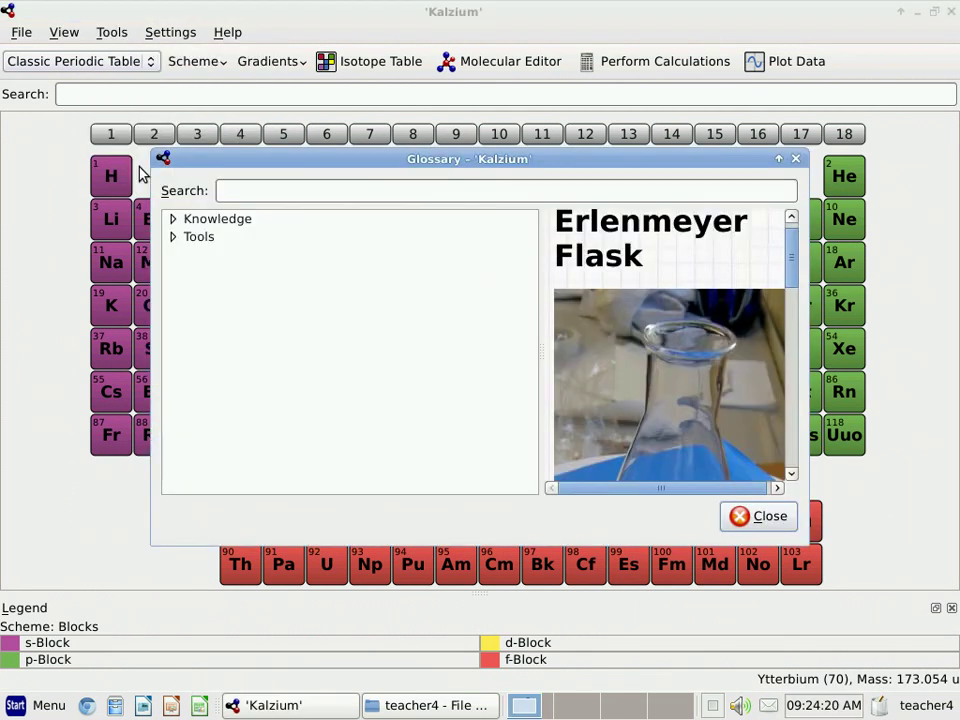
left_click(771, 527)
Step: Open the reference tables and examine the uppercase, lowercase and name columns of the Greek alphabet
left_click(111, 34)
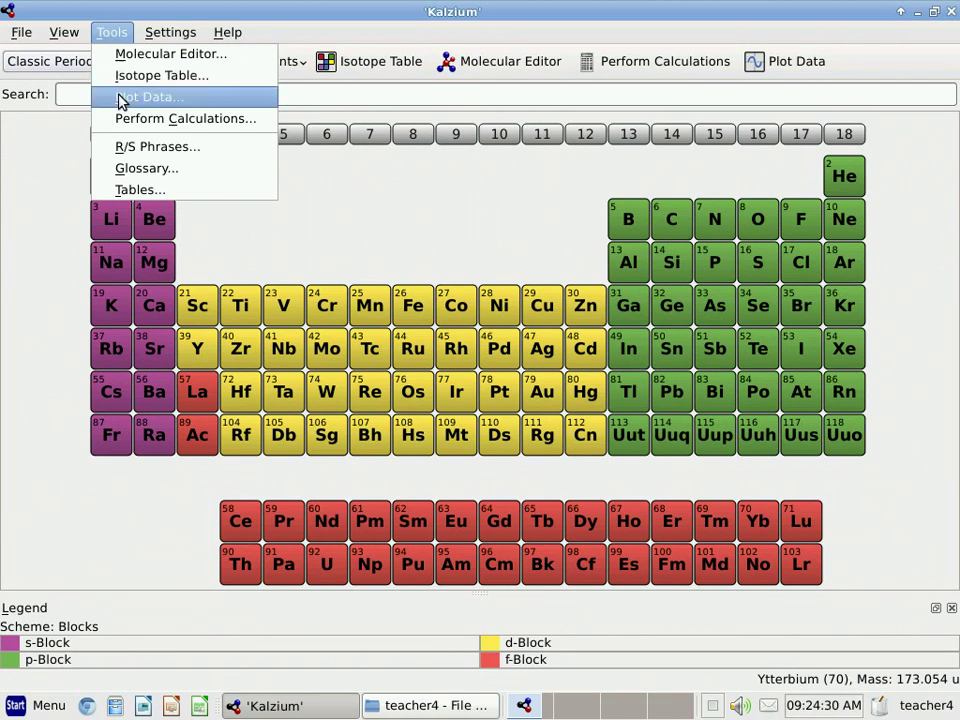
left_click(140, 190)
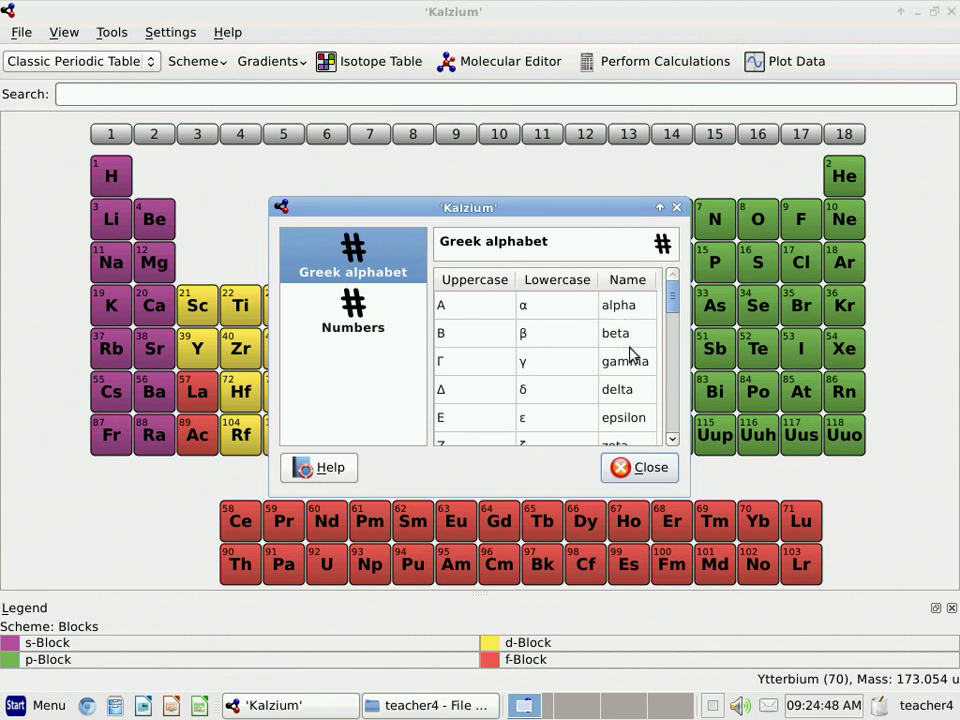
left_click_drag(671, 300, 682, 340)
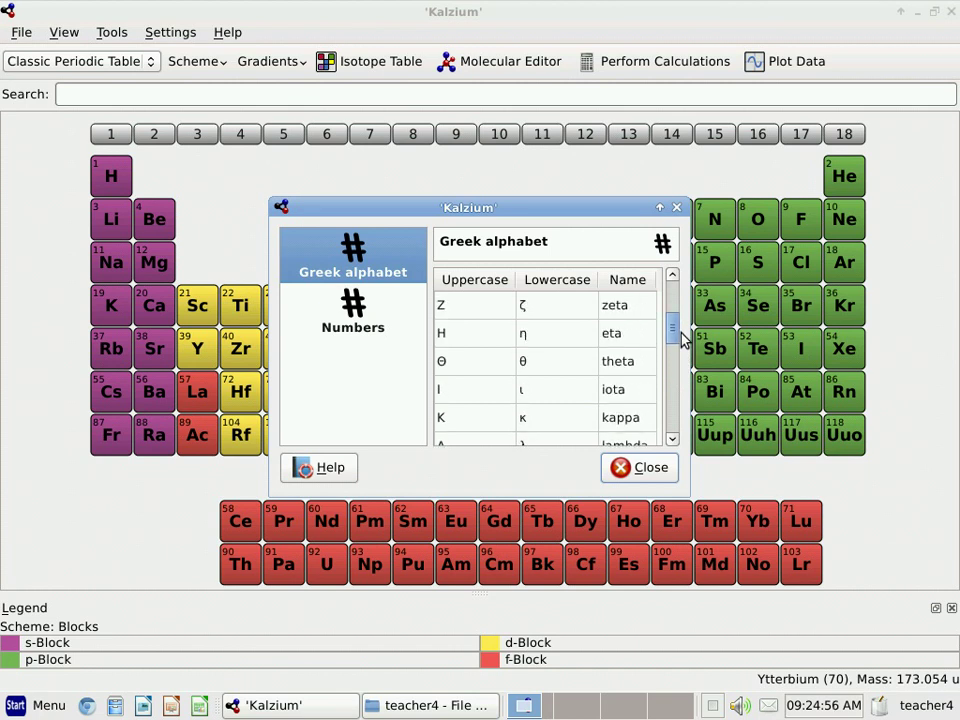
Step: Examine the Numbers table of numeric prefixes and Roman numerals, and close the reference tables
left_click(355, 310)
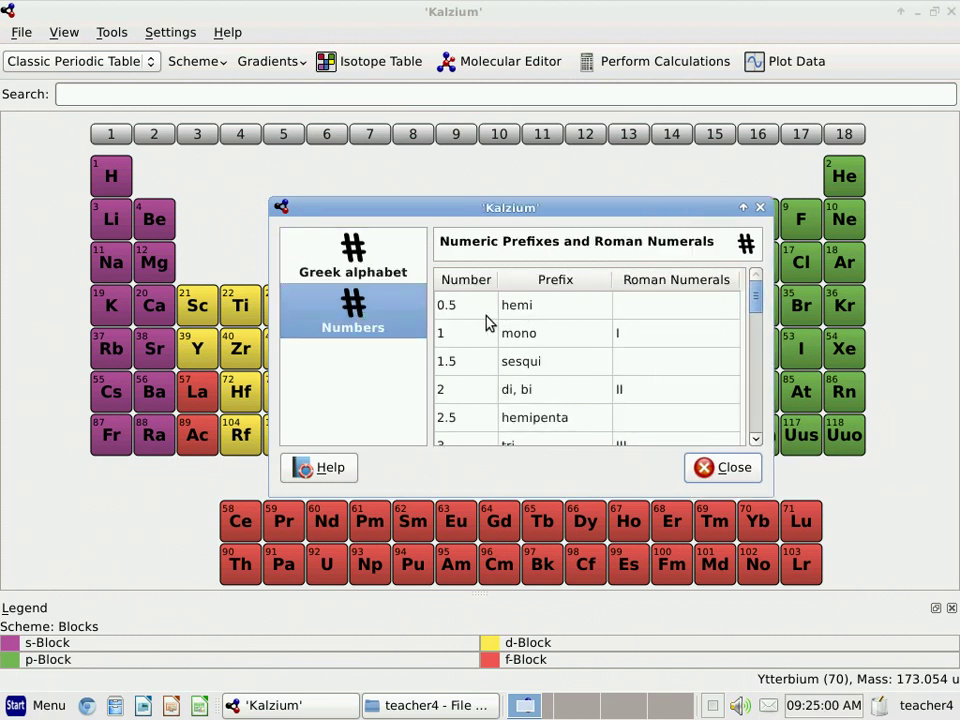
scroll(757, 315, "down", 1)
scroll(757, 315, "down", 7)
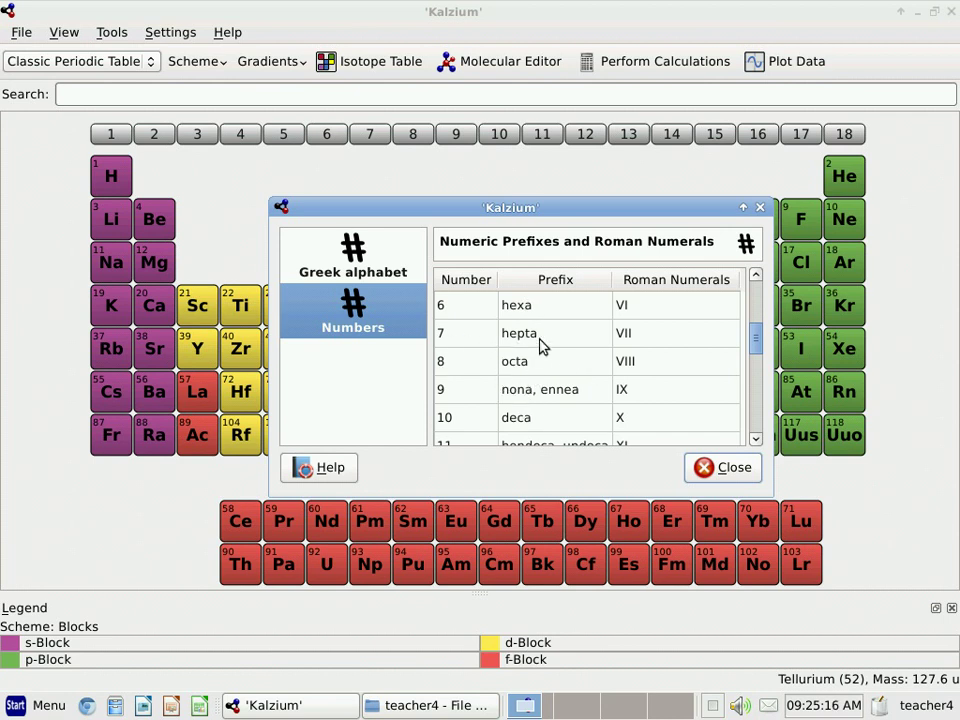
left_click(724, 471)
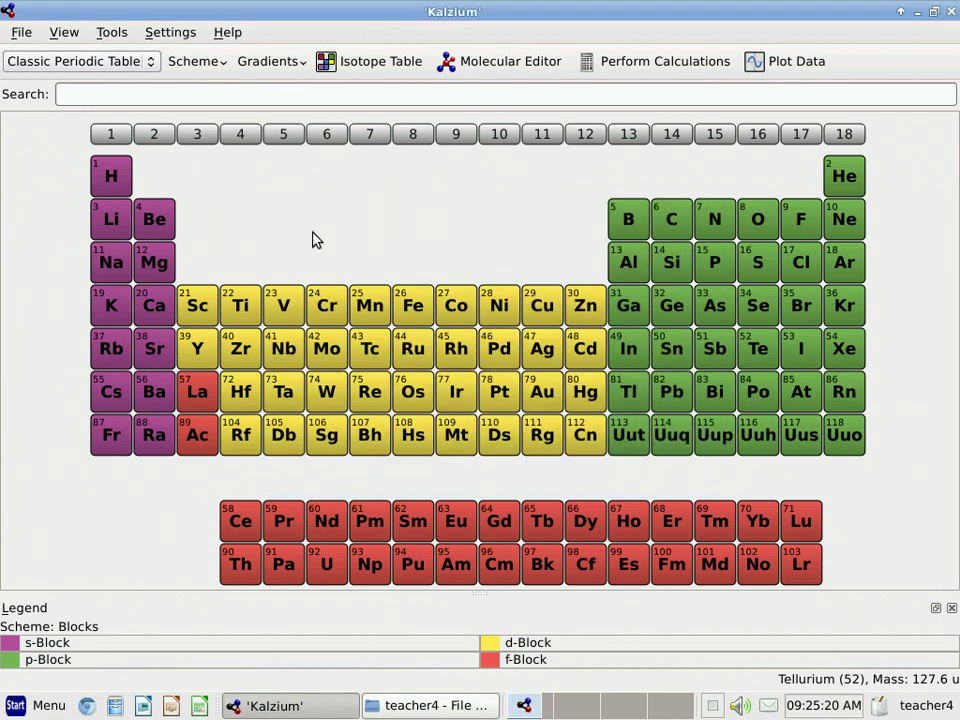
Step: Reopen the reference tables, review the Greek alphabet and Numbers pages once more, and close them
left_click(113, 37)
left_click(144, 190)
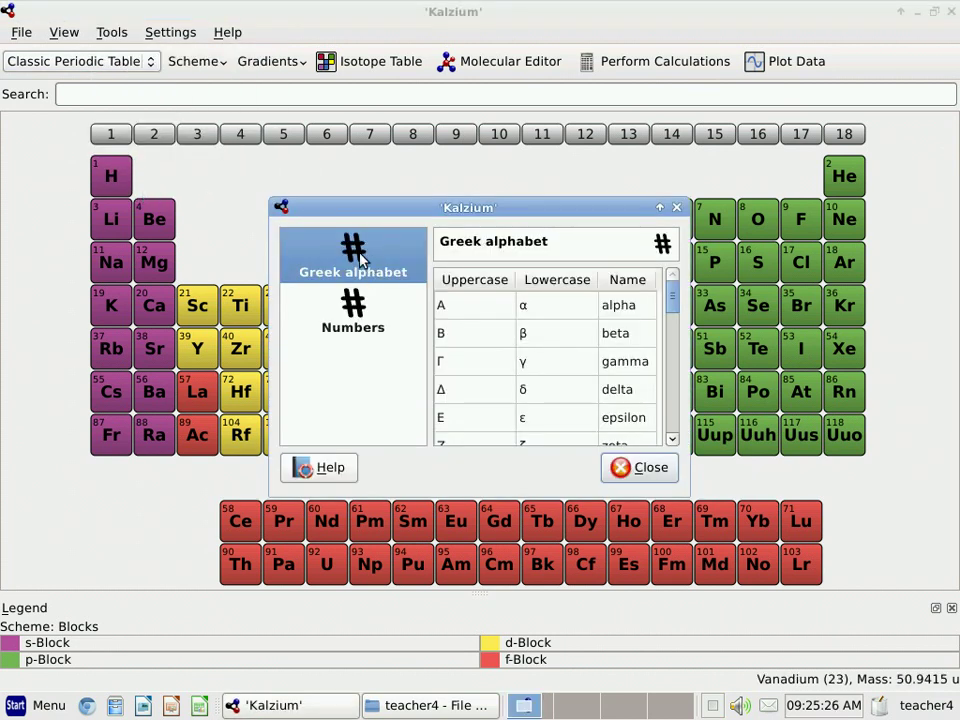
left_click(350, 308)
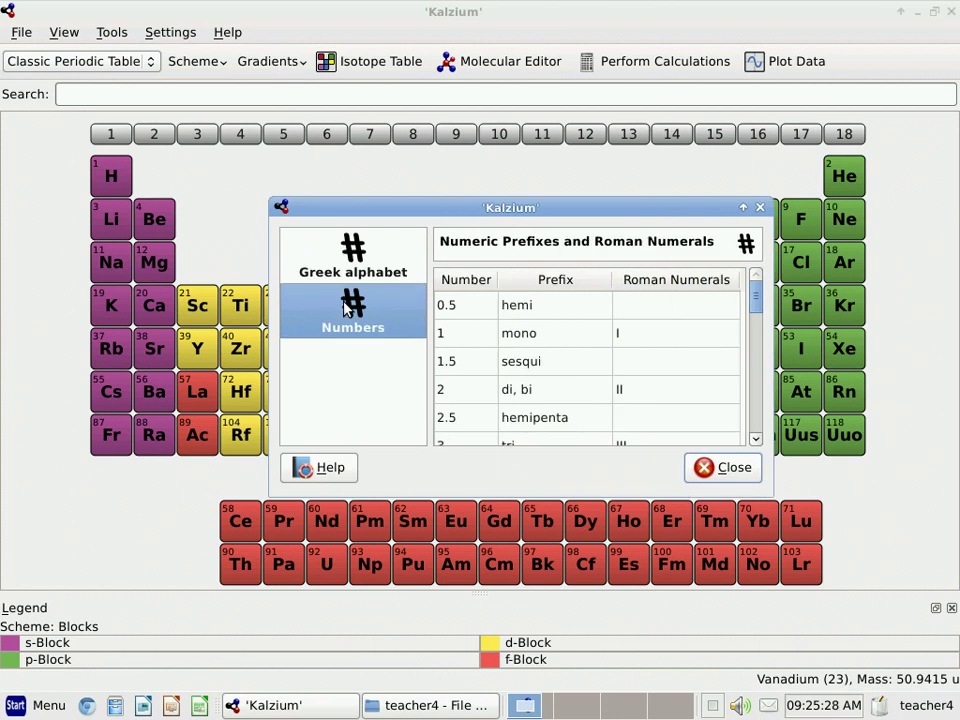
left_click(727, 470)
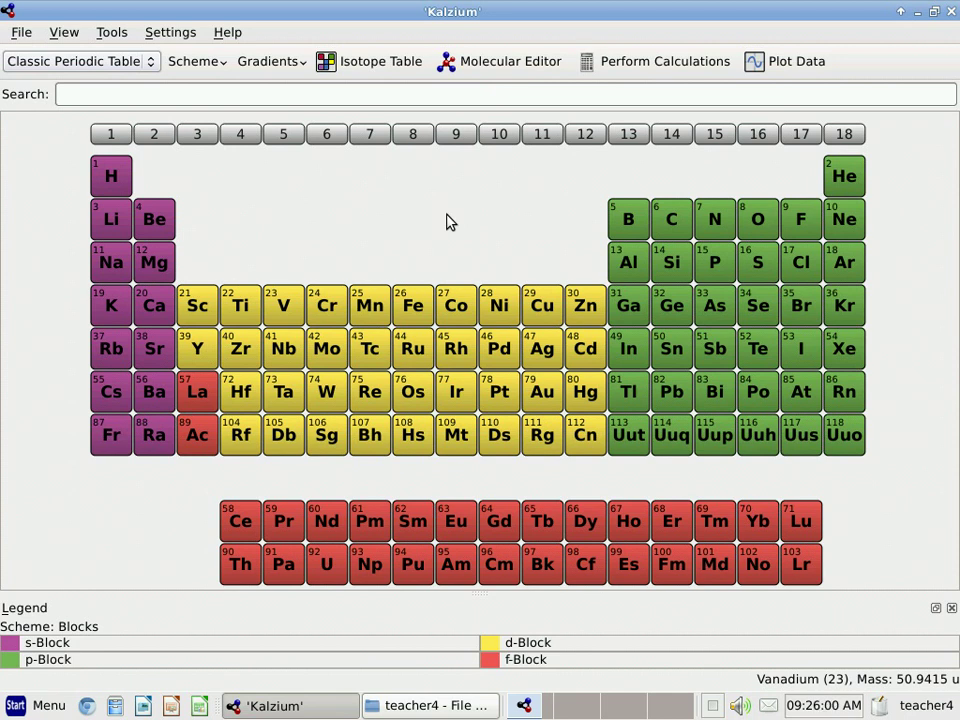
Step: Check the file commands, including the Quit option, and close the periodic table program
left_click(21, 32)
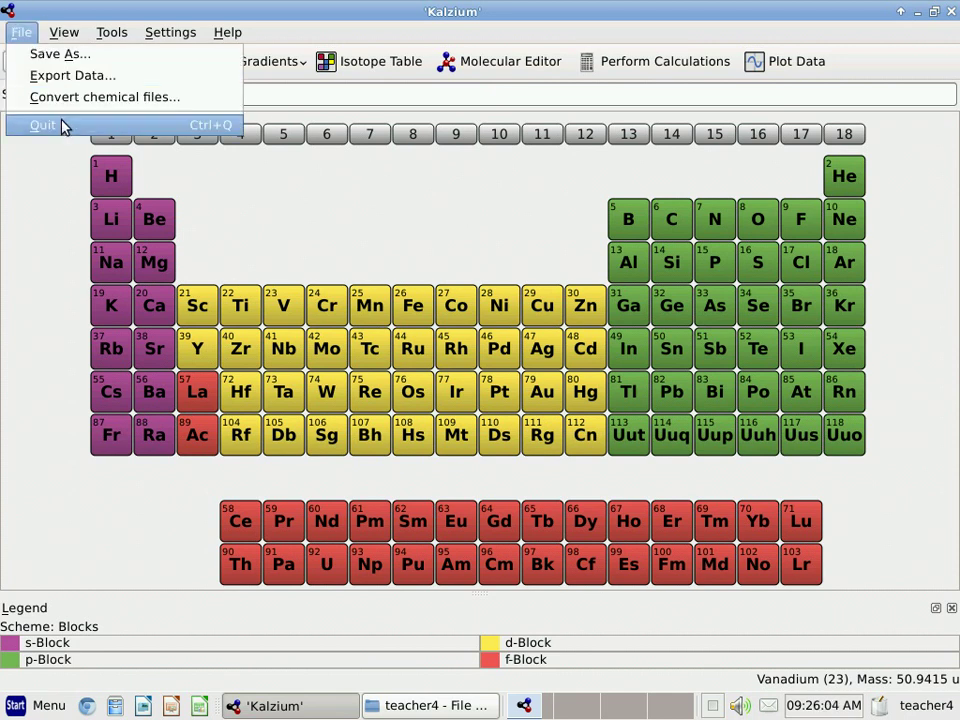
left_click(24, 34)
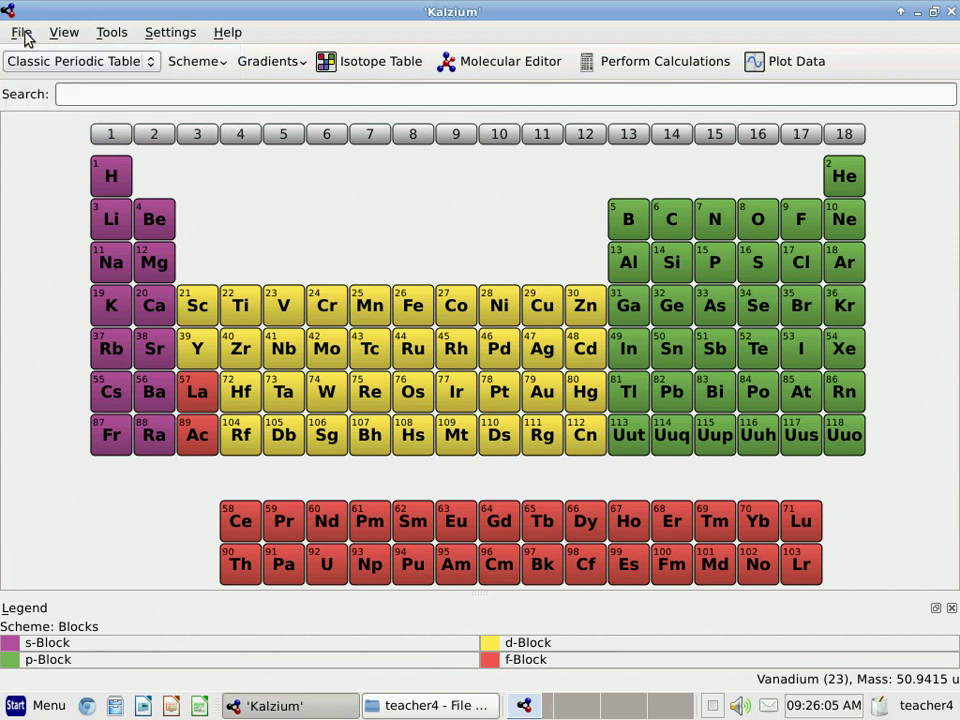
left_click(951, 13)
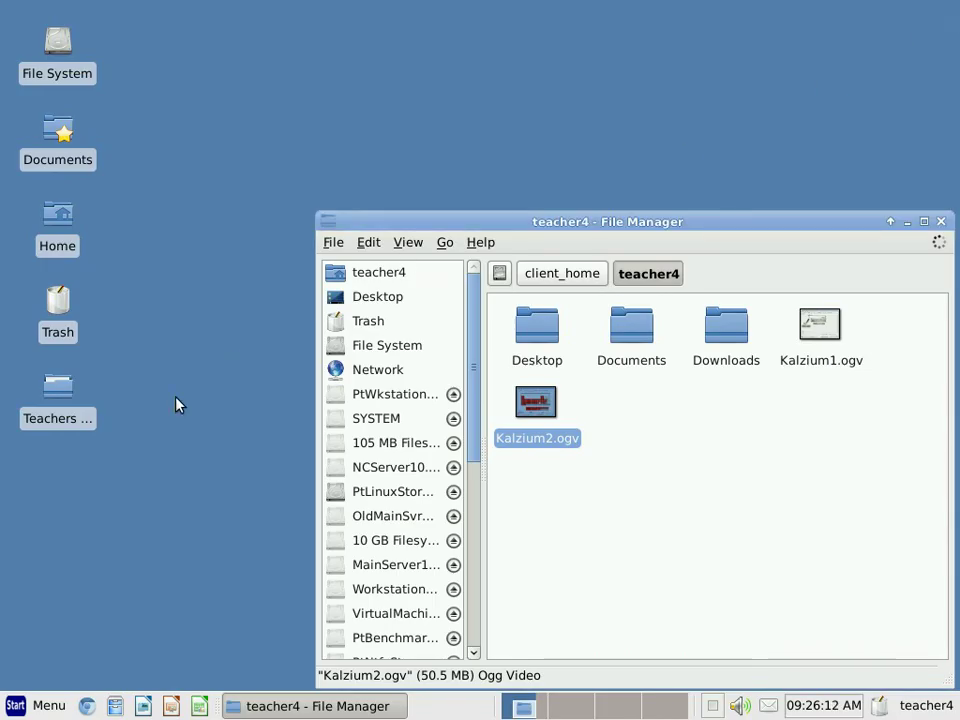